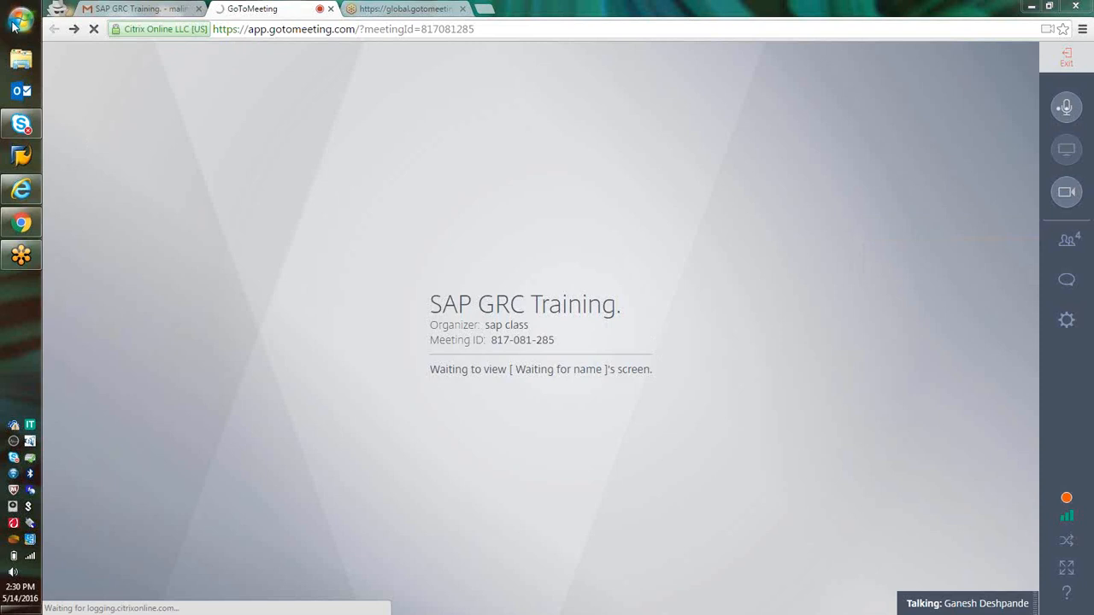
Open Remote Desktop Connection, try to connect to 122.166.124.123:3366 twice, and close the connection window
{"action": "left_click", "coordinate": [12, 25]}
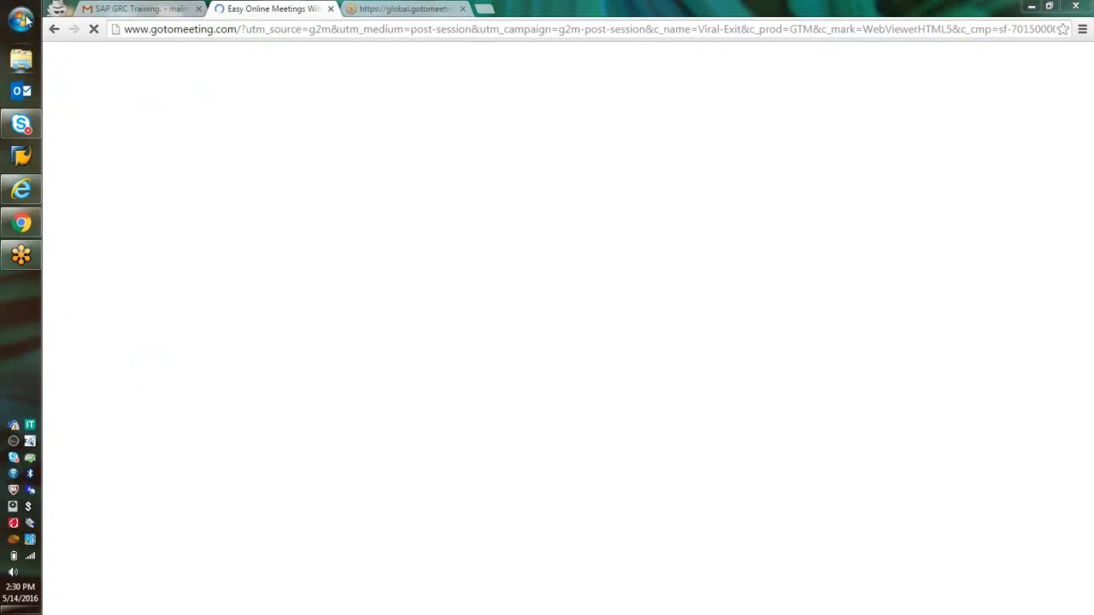
{"action": "left_click", "coordinate": [13, 25]}
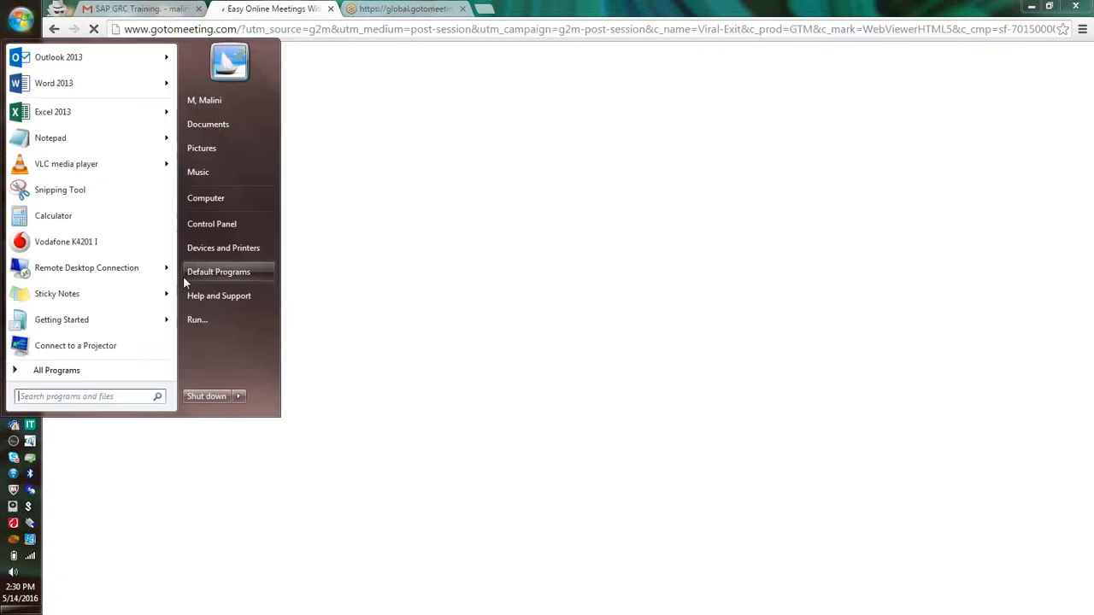
{"action": "left_click", "coordinate": [108, 269]}
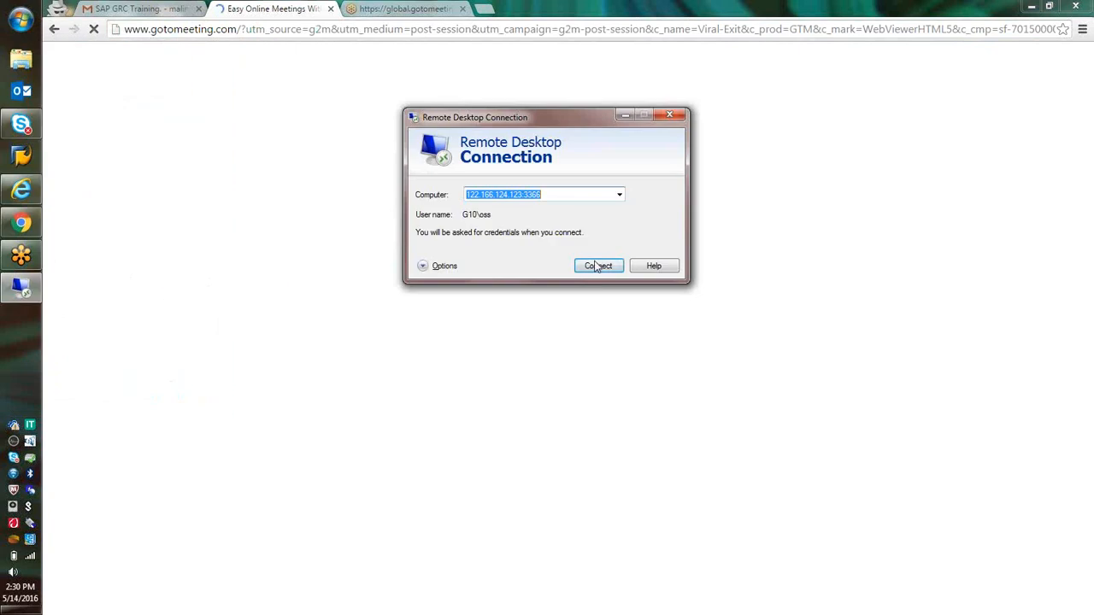
{"action": "left_click", "coordinate": [597, 265]}
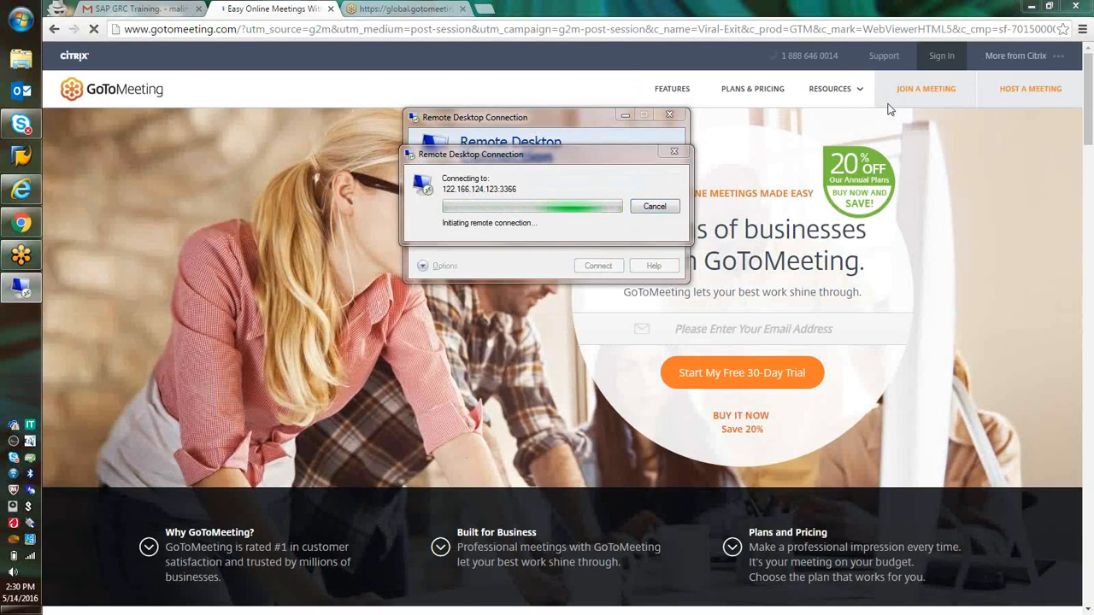
{"action": "left_click", "coordinate": [630, 395]}
{"action": "left_click", "coordinate": [598, 266]}
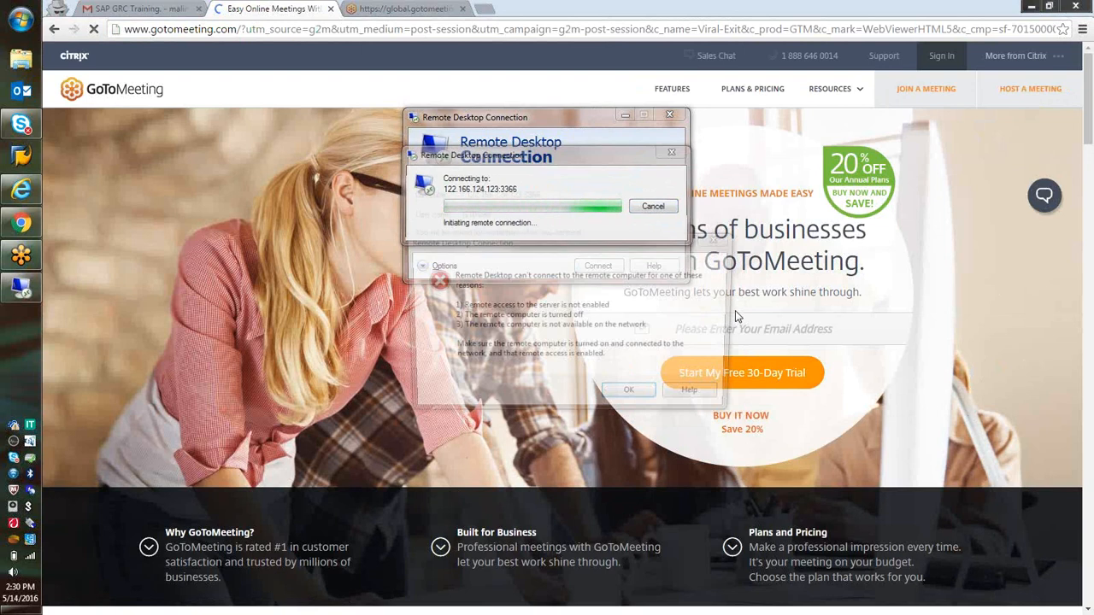
{"action": "key", "text": "Return"}
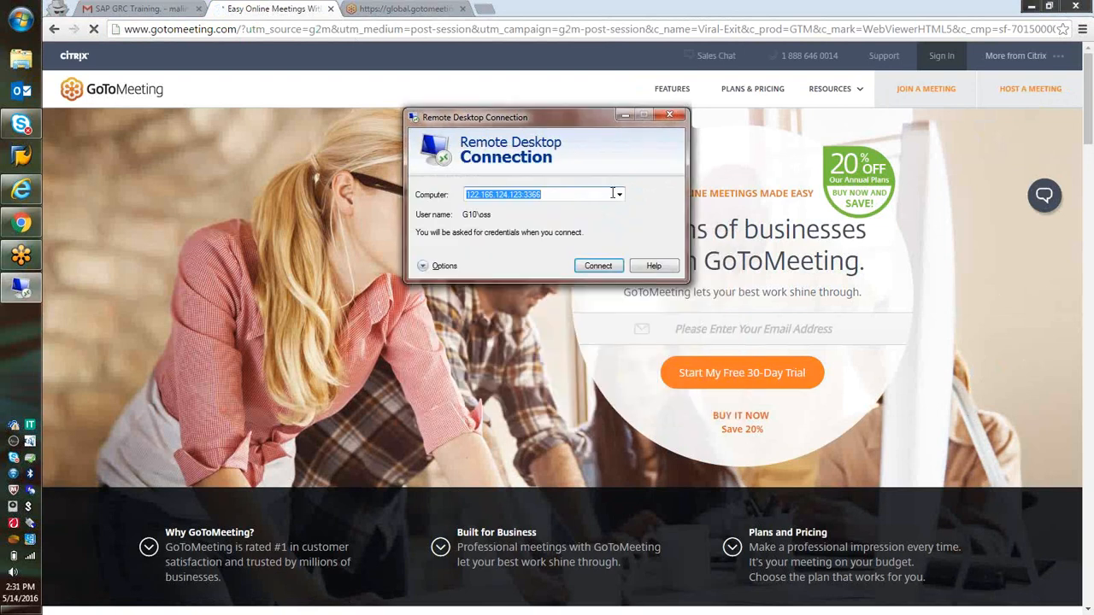
{"action": "left_click", "coordinate": [619, 196]}
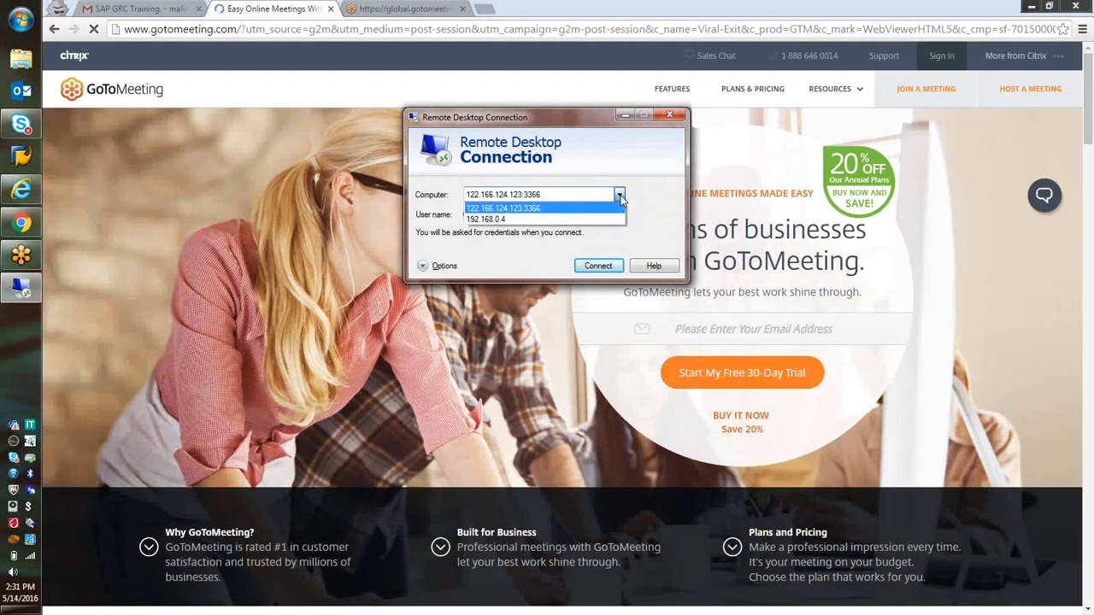
{"action": "left_click", "coordinate": [620, 196]}
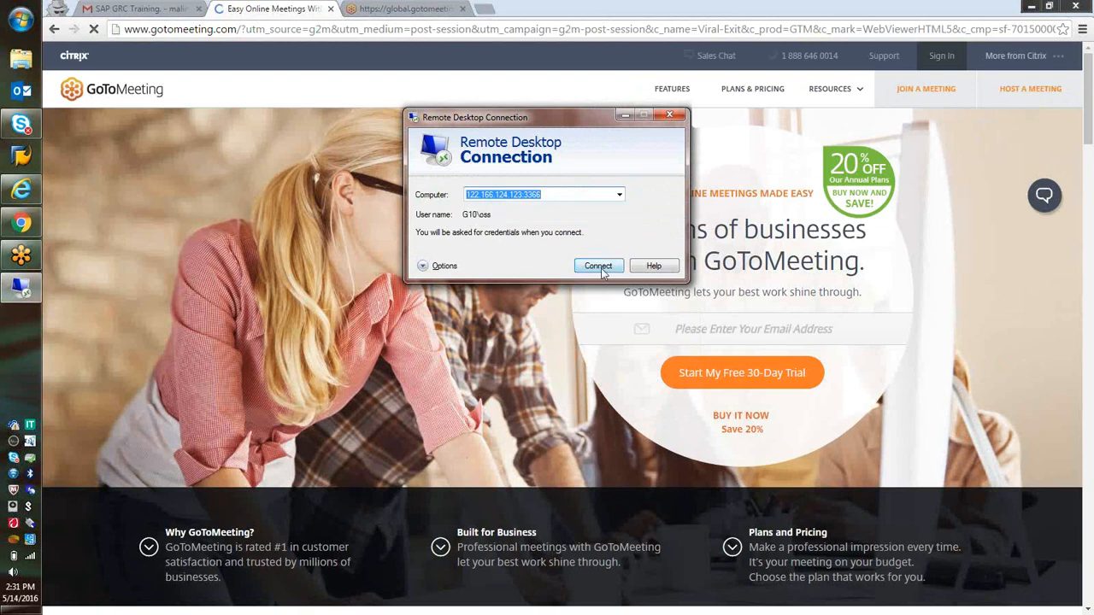
{"action": "left_click", "coordinate": [669, 116]}
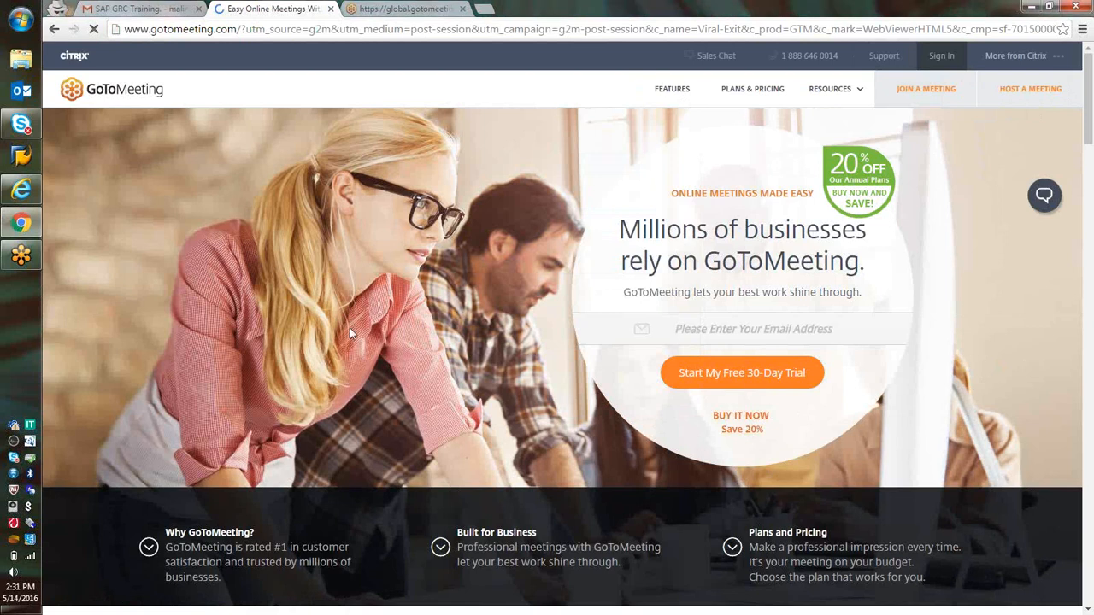
Relaunch Remote Desktop Connection and retry the connection to 122.166.124.123:3366
{"action": "left_click", "coordinate": [20, 19]}
{"action": "left_click", "coordinate": [81, 273]}
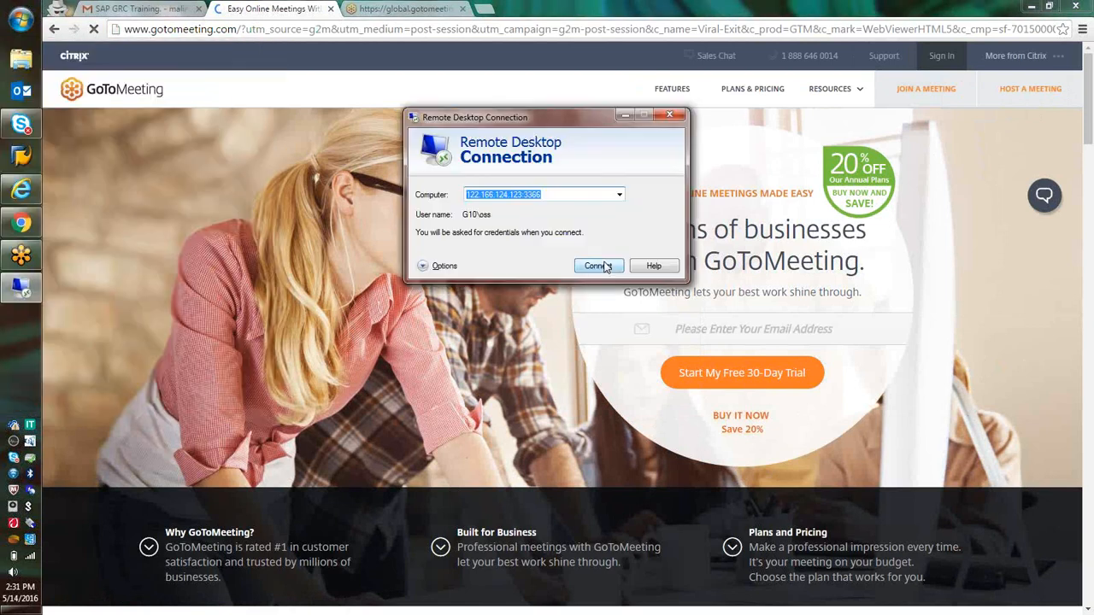
{"action": "left_click", "coordinate": [598, 266]}
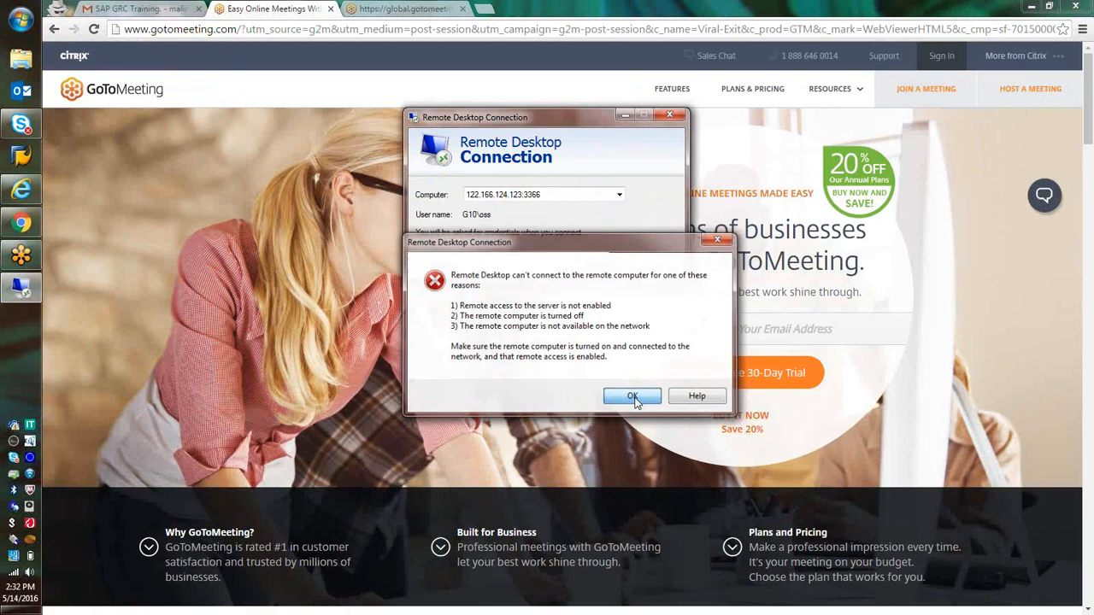
{"action": "left_click", "coordinate": [633, 399]}
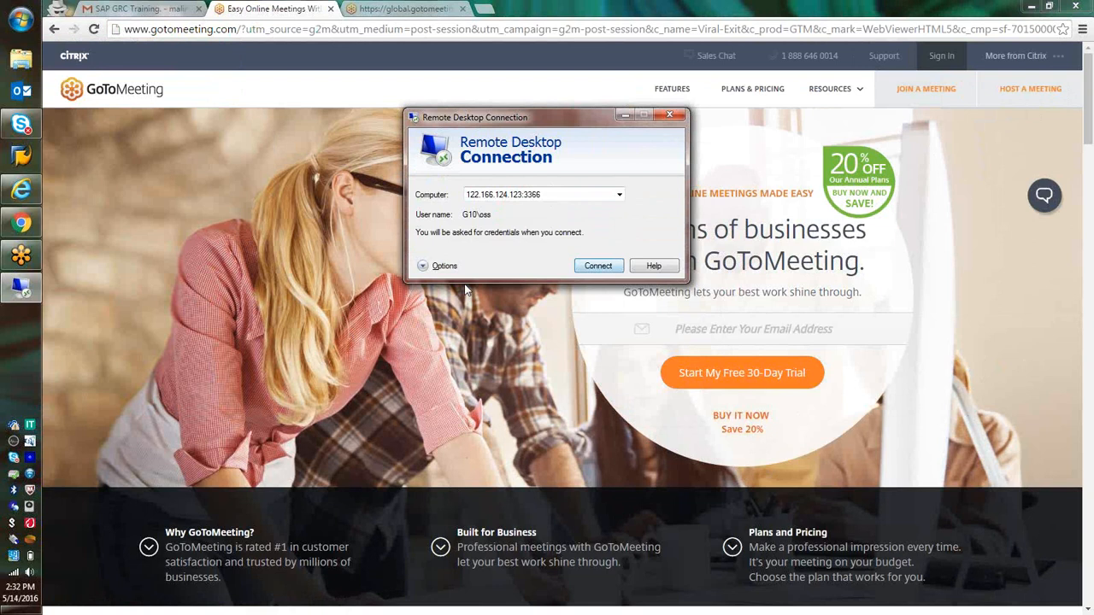
{"action": "left_click", "coordinate": [425, 267]}
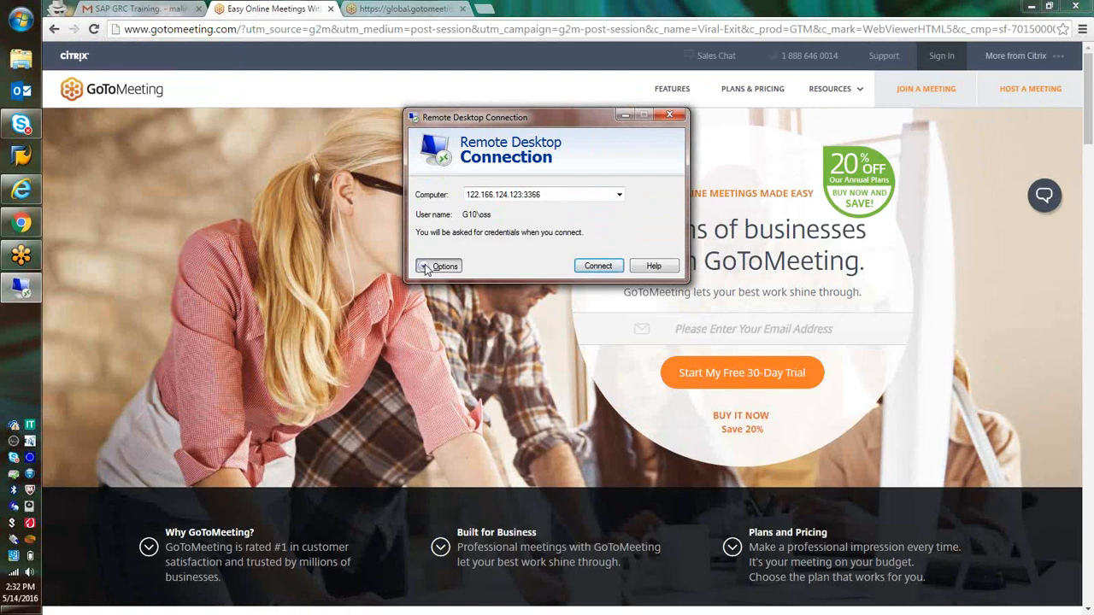
{"action": "left_click", "coordinate": [426, 268]}
{"action": "left_click", "coordinate": [597, 417]}
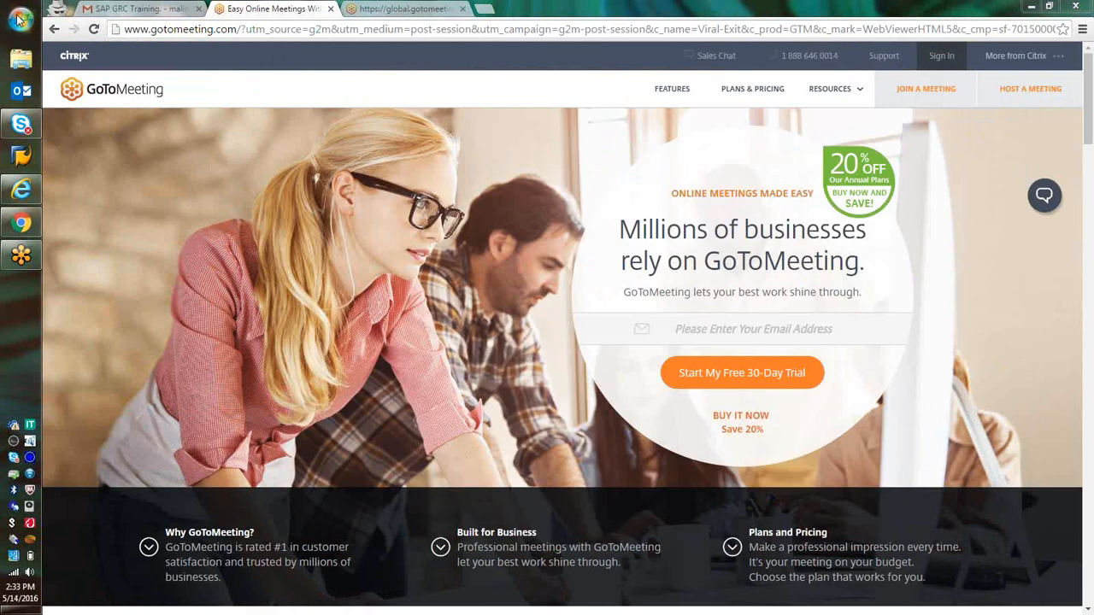
Open a fresh Remote Desktop Connection window
{"action": "left_click", "coordinate": [20, 19]}
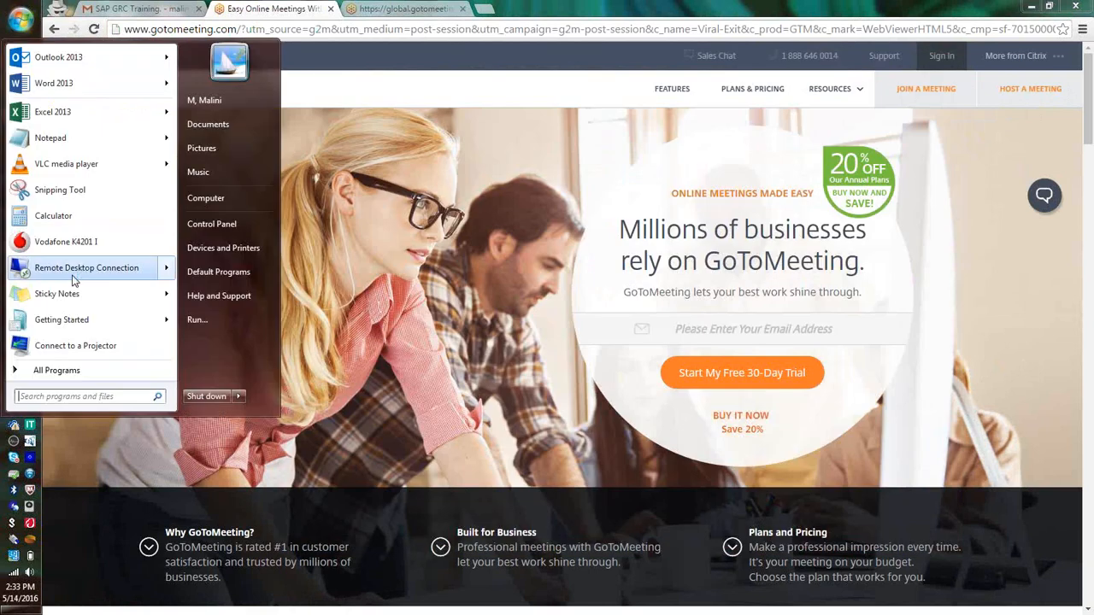
{"action": "left_click", "coordinate": [74, 272]}
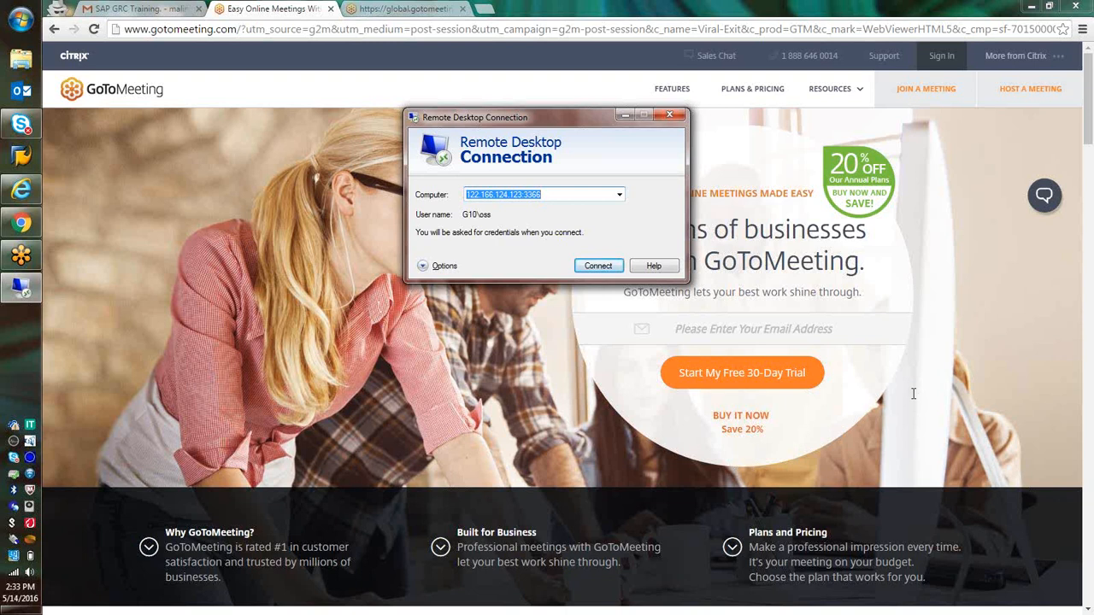
{"action": "left_click", "coordinate": [973, 448]}
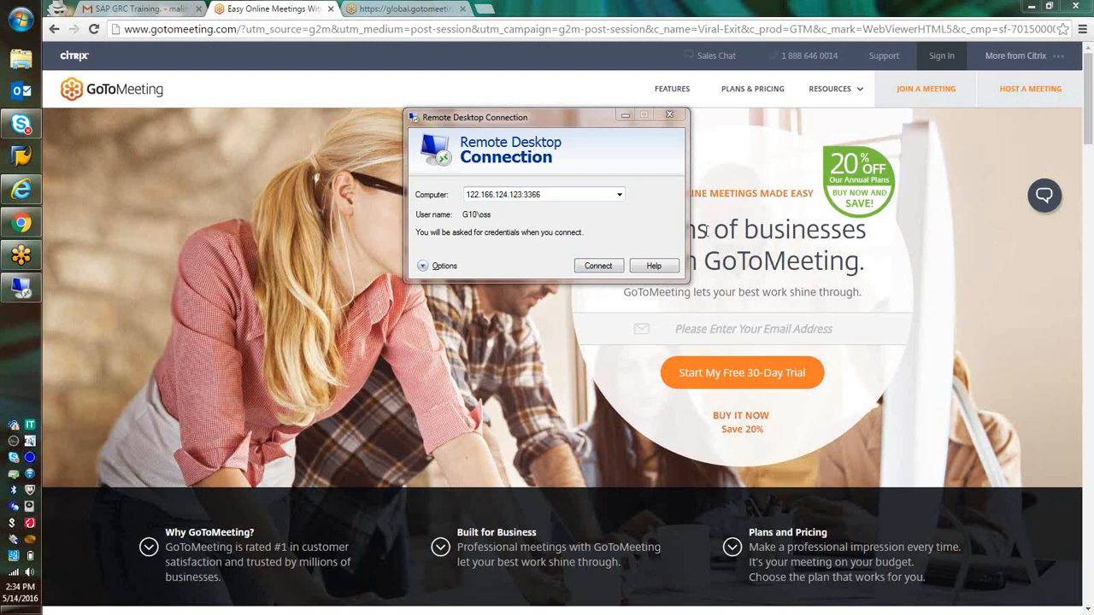
Replace the computer address with 183.82.114.111;3337 and try to connect to it
{"action": "left_click", "coordinate": [613, 196]}
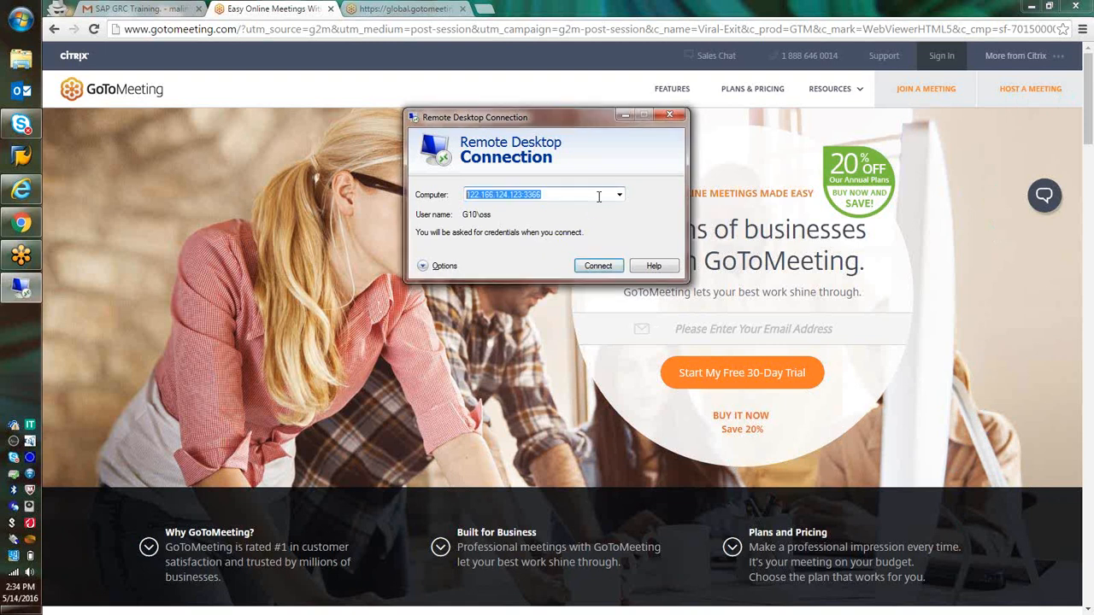
{"action": "type", "text": "183"}
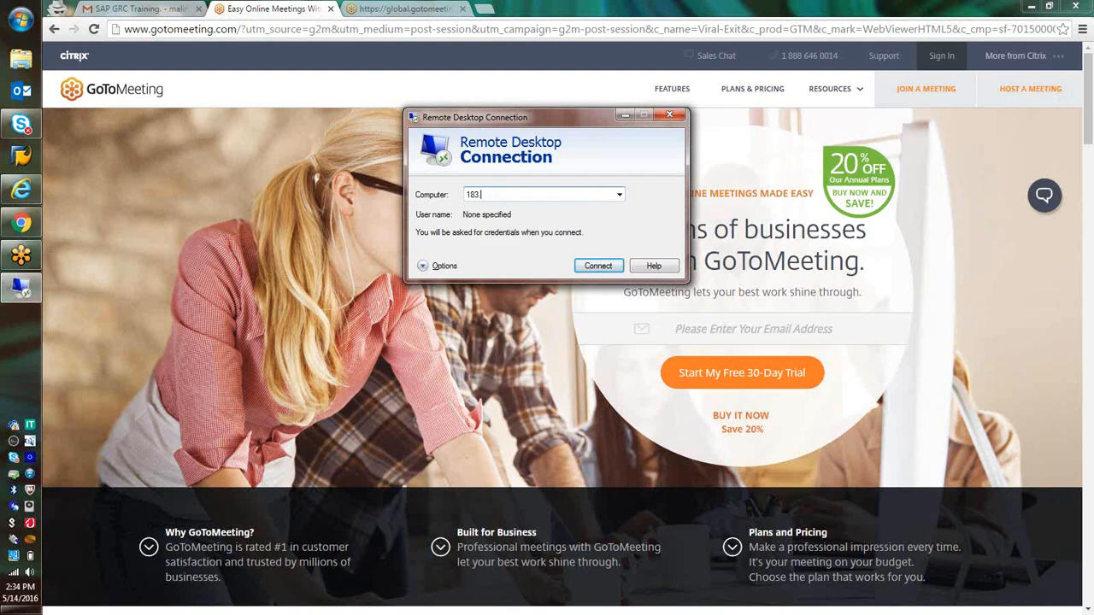
{"action": "type", "text": ".82.114.111.233"}
{"action": "key", "text": "BackSpace"}
{"action": "key", "text": "BackSpace"}
{"action": "key", "text": "BackSpace"}
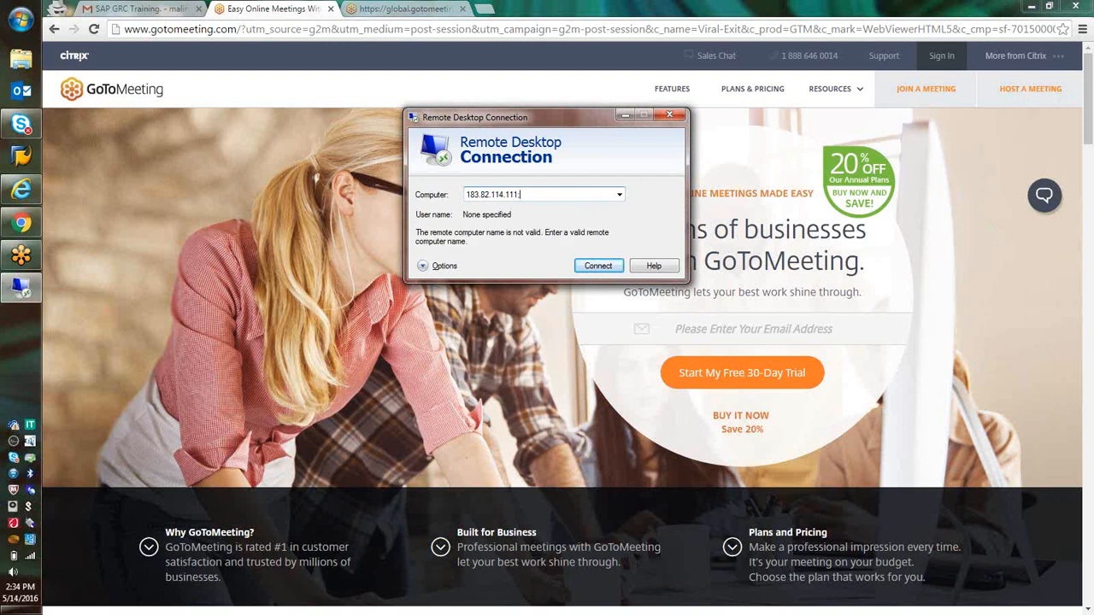
{"action": "key", "text": "BackSpace"}
{"action": "type", "text": ":333"}
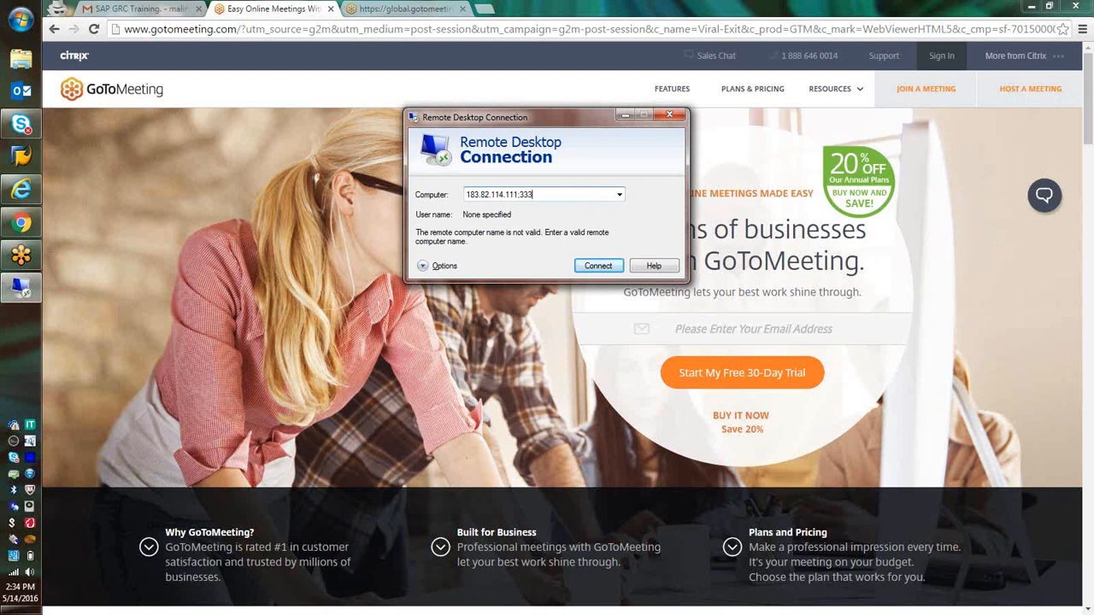
{"action": "type", "text": "7"}
{"action": "left_click", "coordinate": [599, 267]}
{"action": "left_click", "coordinate": [600, 268]}
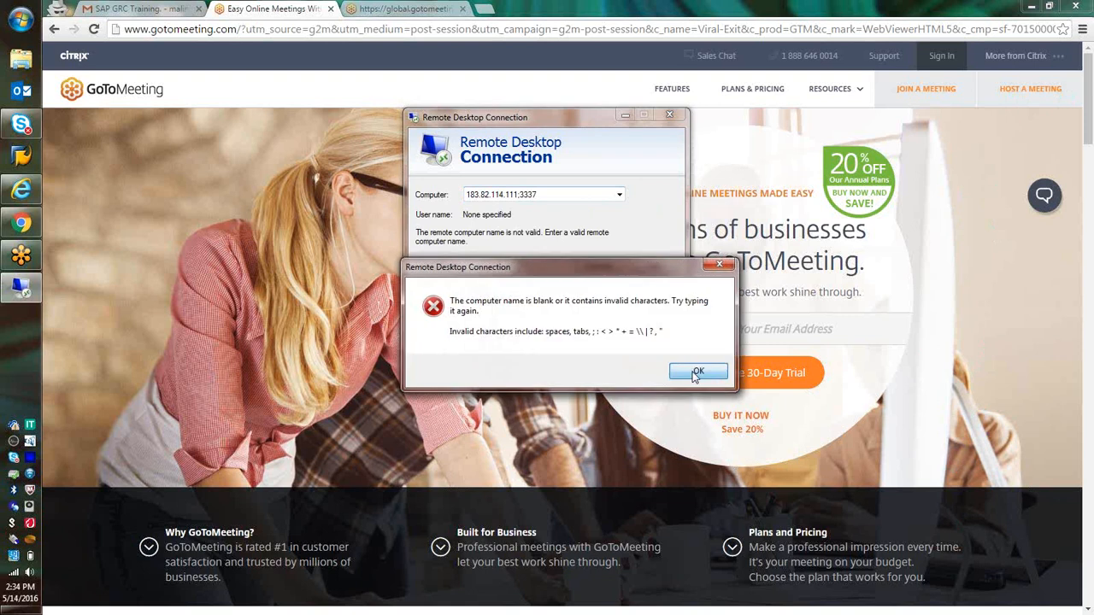
{"action": "left_click", "coordinate": [697, 372]}
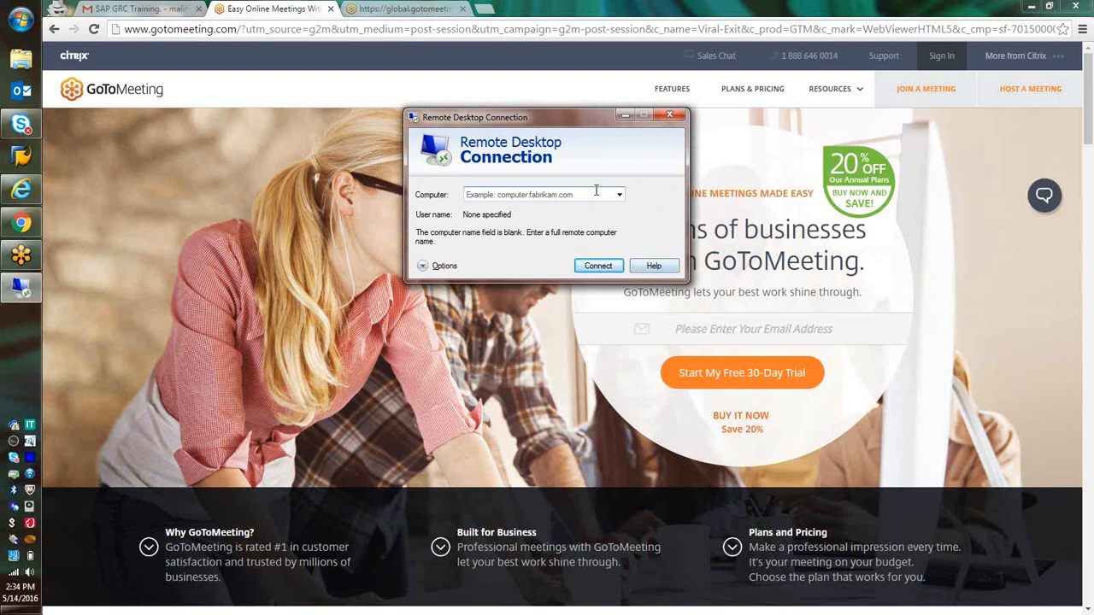
Enter 183.82.114.111.3337 as the computer address and try to connect
{"action": "left_click", "coordinate": [1013, 402]}
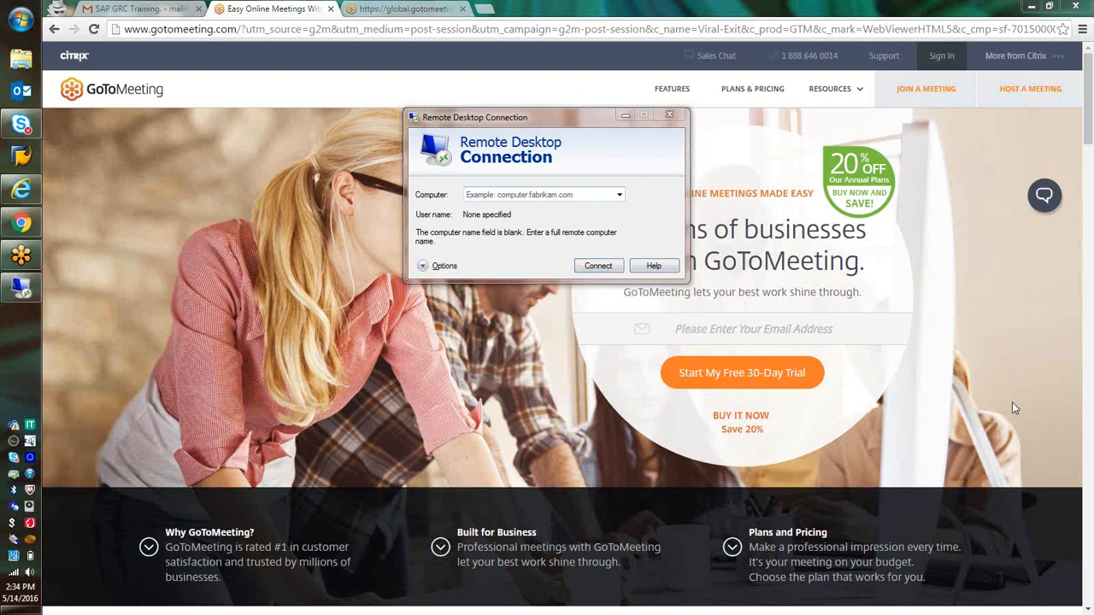
{"action": "left_click", "coordinate": [573, 194]}
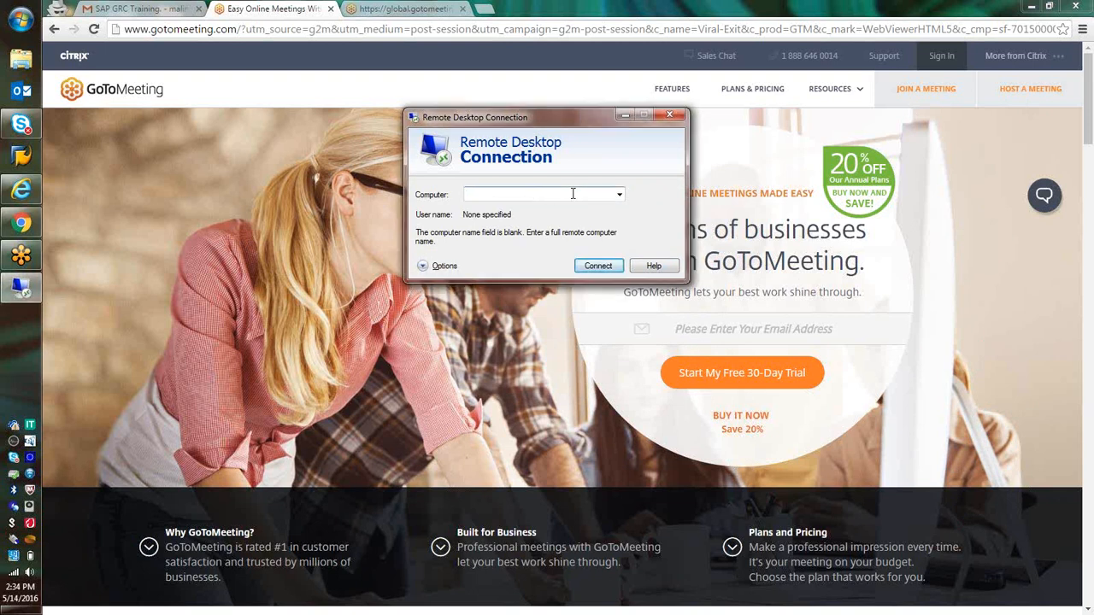
{"action": "left_click", "coordinate": [654, 265]}
{"action": "type", "text": "183"}
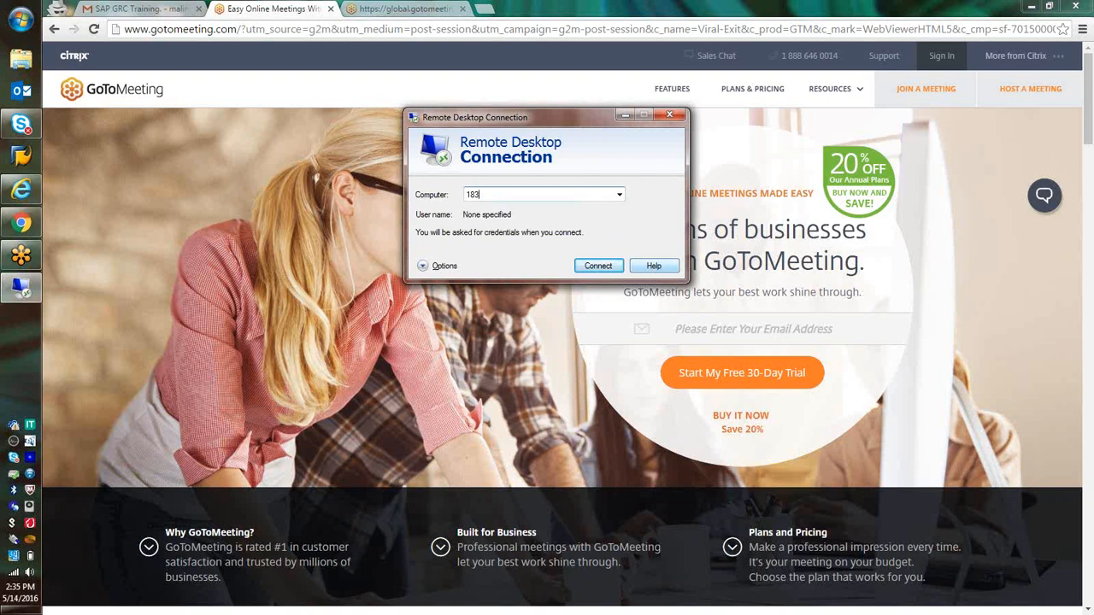
{"action": "type", "text": ".82.114.111.3337"}
{"action": "left_click", "coordinate": [600, 266]}
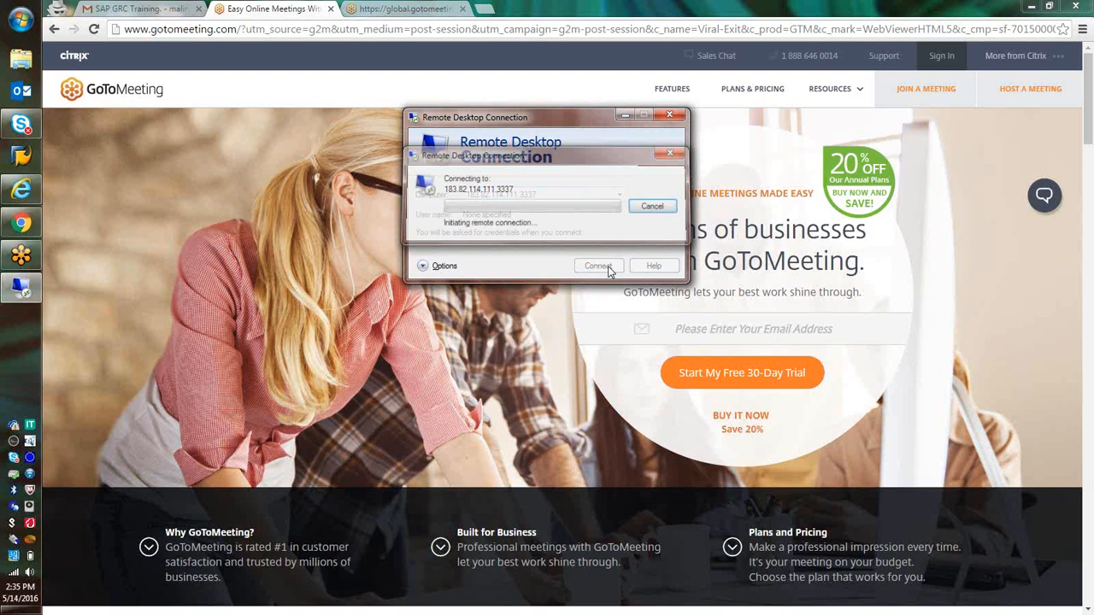
{"action": "left_click", "coordinate": [633, 371]}
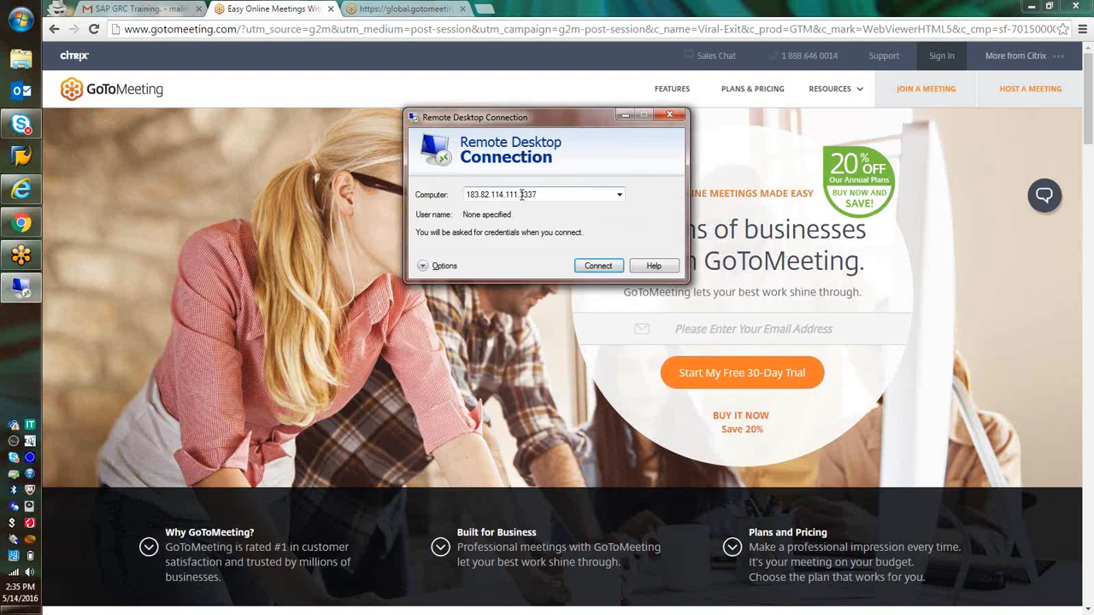
{"action": "left_click", "coordinate": [522, 195]}
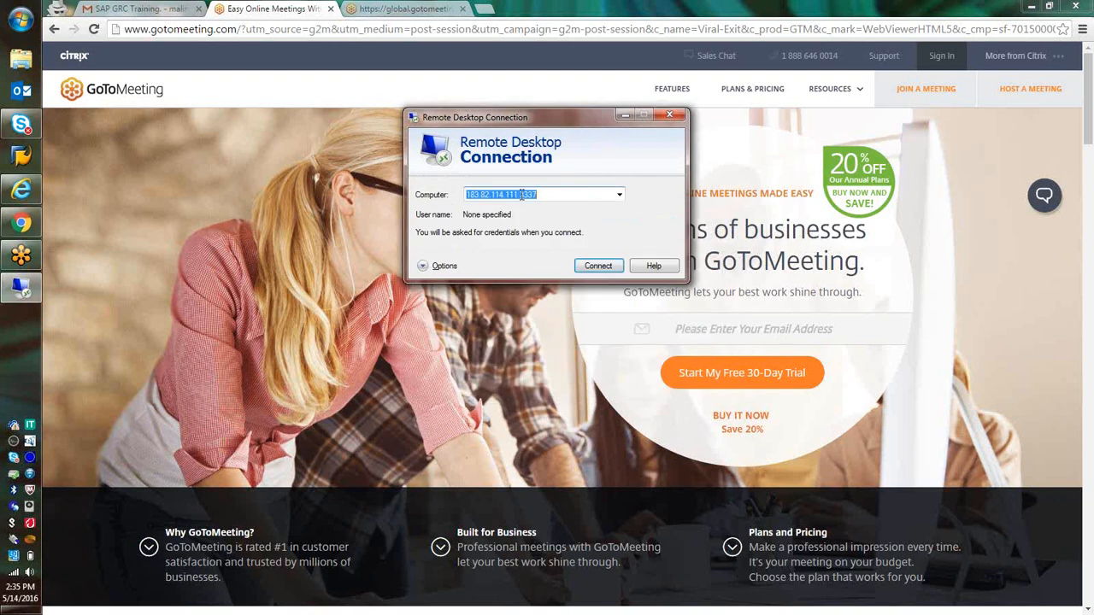
{"action": "left_click", "coordinate": [520, 195]}
{"action": "key", "text": "BackSpace"}
{"action": "type", "text": ":"}
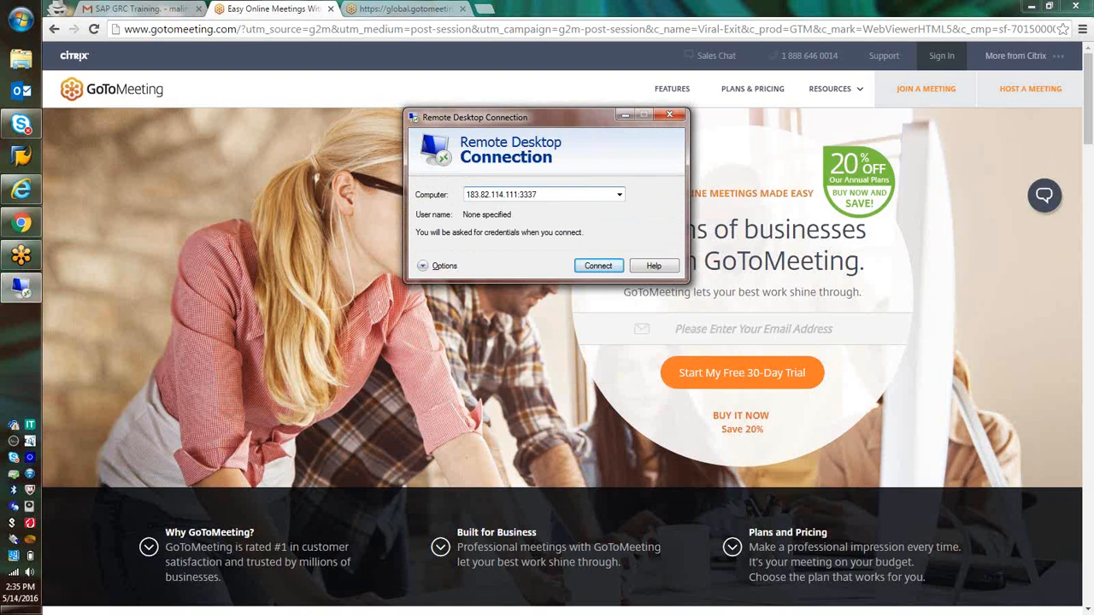
{"action": "left_click", "coordinate": [589, 268]}
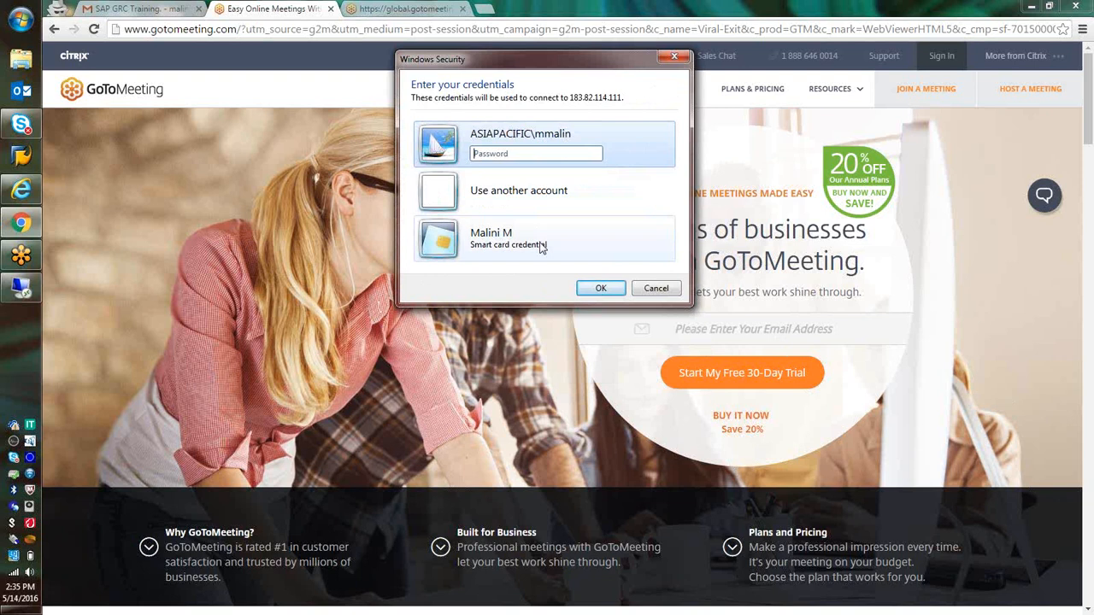
Sign in with another account using user name grcdemo8 and the account password, and connect despite the certificate errors
{"action": "left_click", "coordinate": [541, 248]}
{"action": "left_click", "coordinate": [532, 176]}
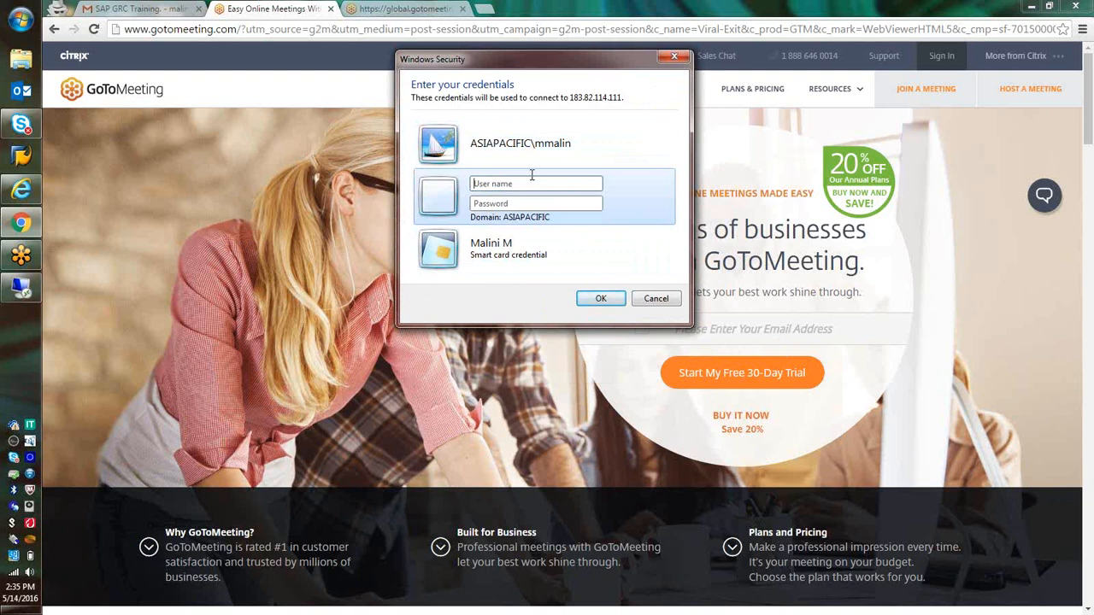
{"action": "type", "text": "grcdemo8"}
{"action": "left_click", "coordinate": [528, 202]}
{"action": "type", "text": "*******"}
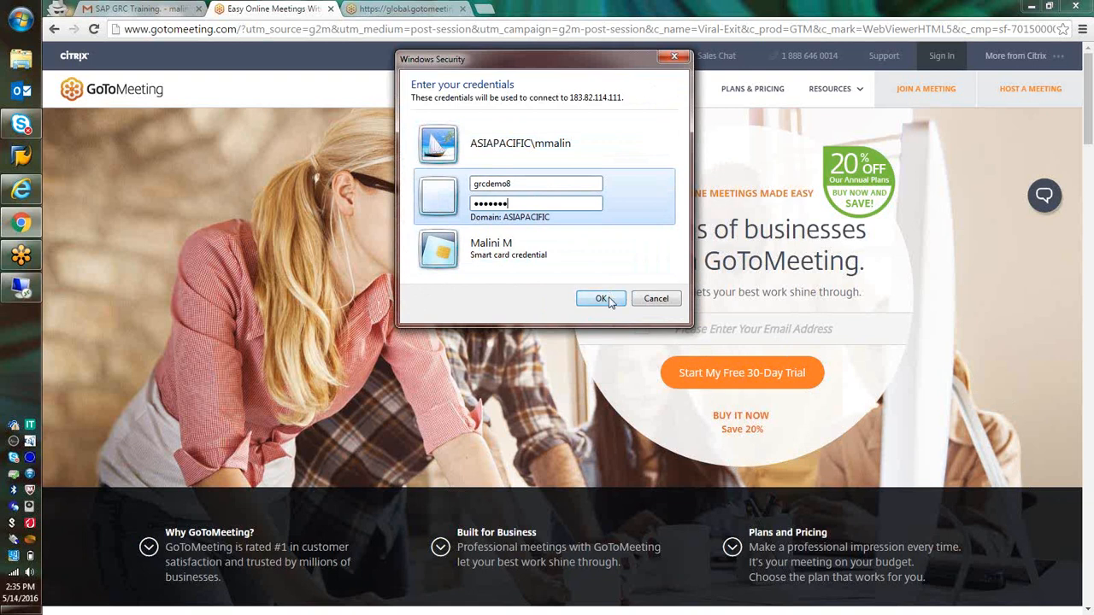
{"action": "left_click", "coordinate": [601, 298]}
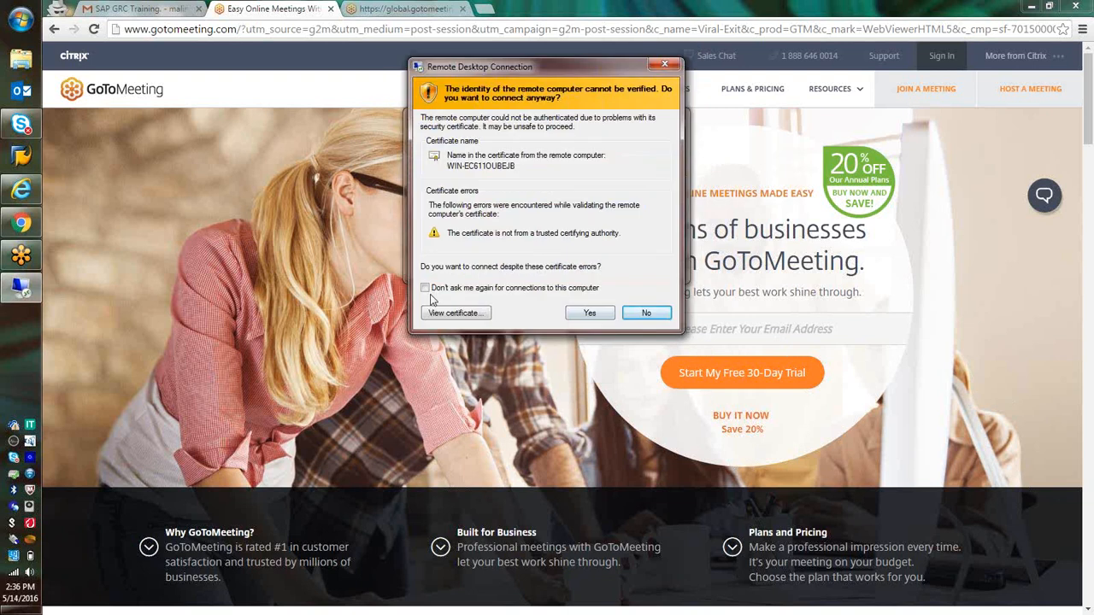
{"action": "left_click", "coordinate": [604, 314]}
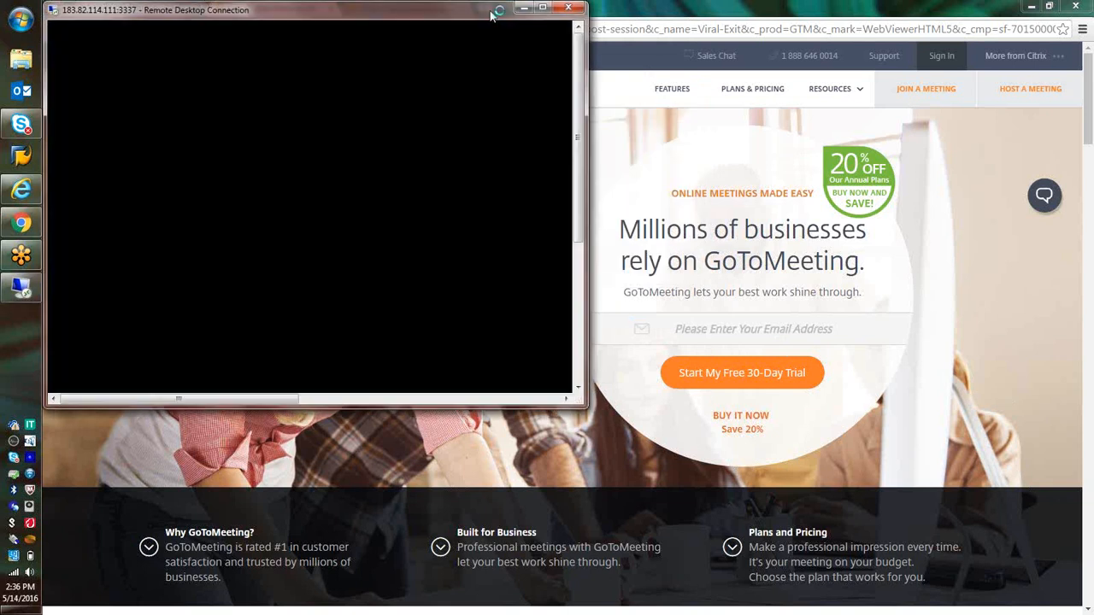
Maximize the remote desktop window and try to log on to SAP client 200 as user oss with the account password
{"action": "double_click", "coordinate": [491, 12]}
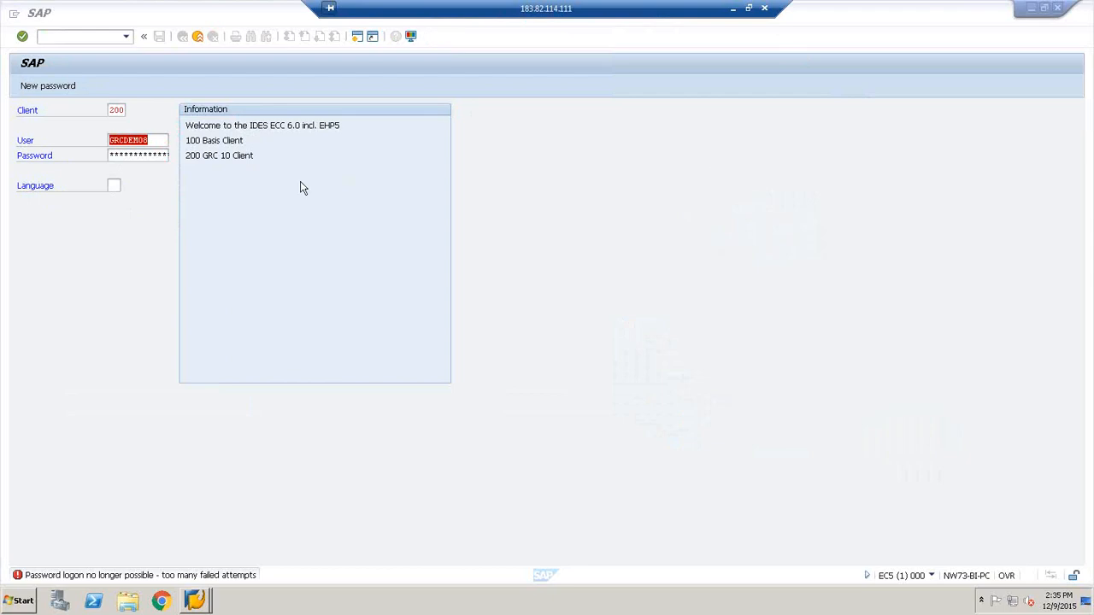
{"action": "left_click", "coordinate": [158, 140]}
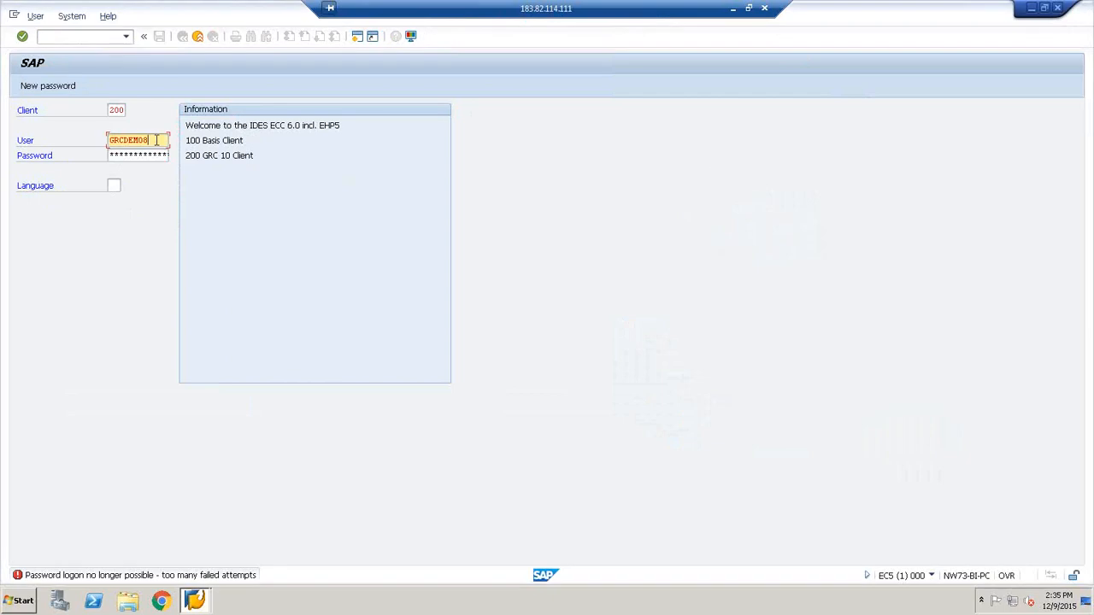
{"action": "double_click", "coordinate": [159, 140]}
{"action": "type", "text": "oss"}
{"action": "key", "text": "Tab"}
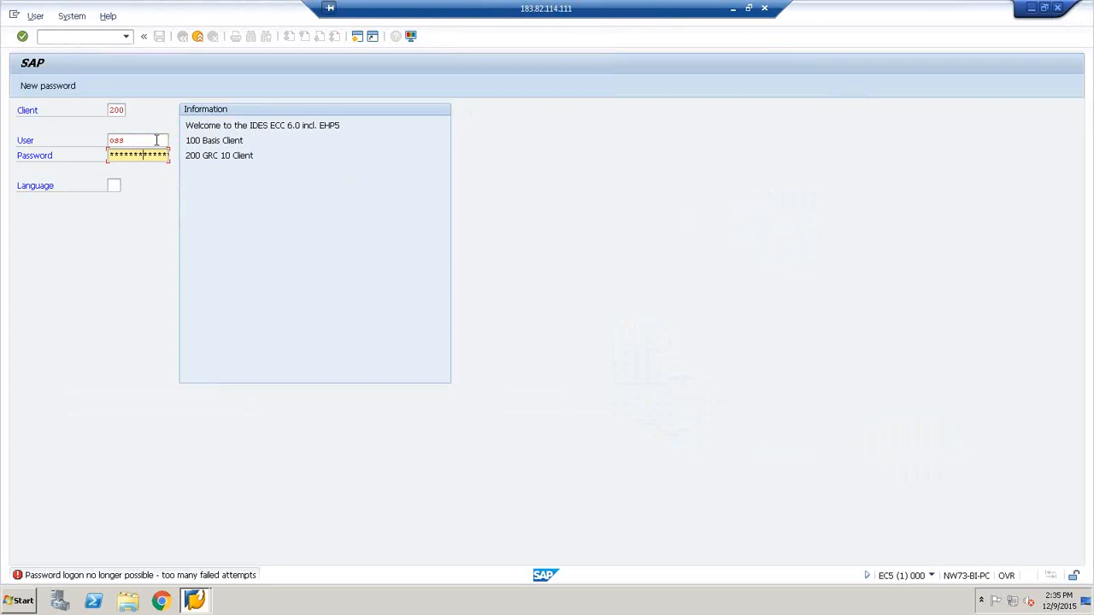
{"action": "key", "text": "Return"}
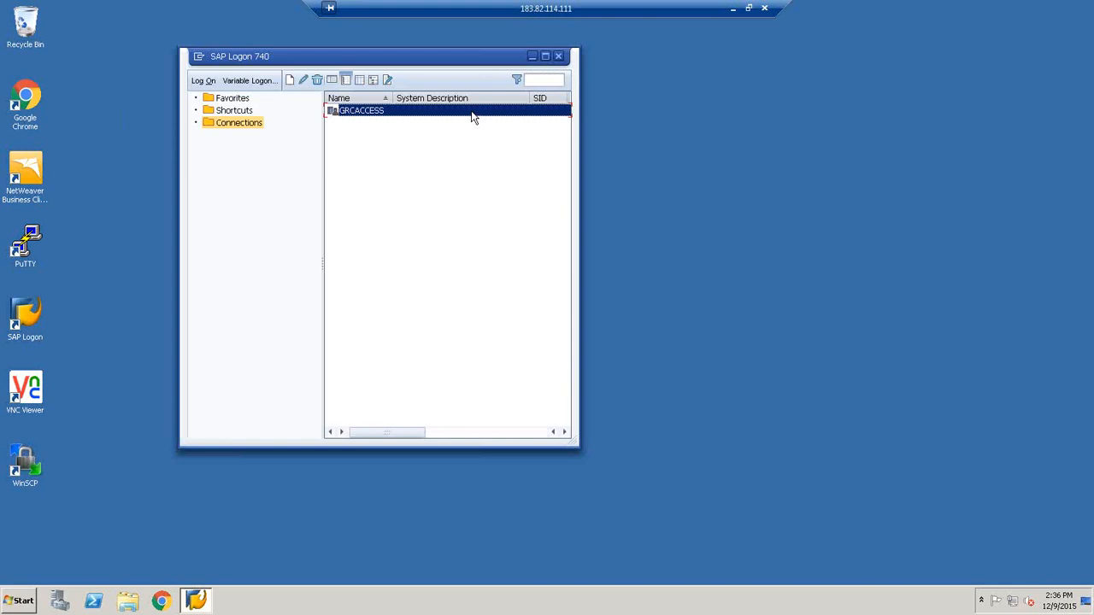
Reopen the GRCACCESS connection and try to log on to the preset client as user oss, entering the account password again for a second attempt
{"action": "double_click", "coordinate": [418, 110]}
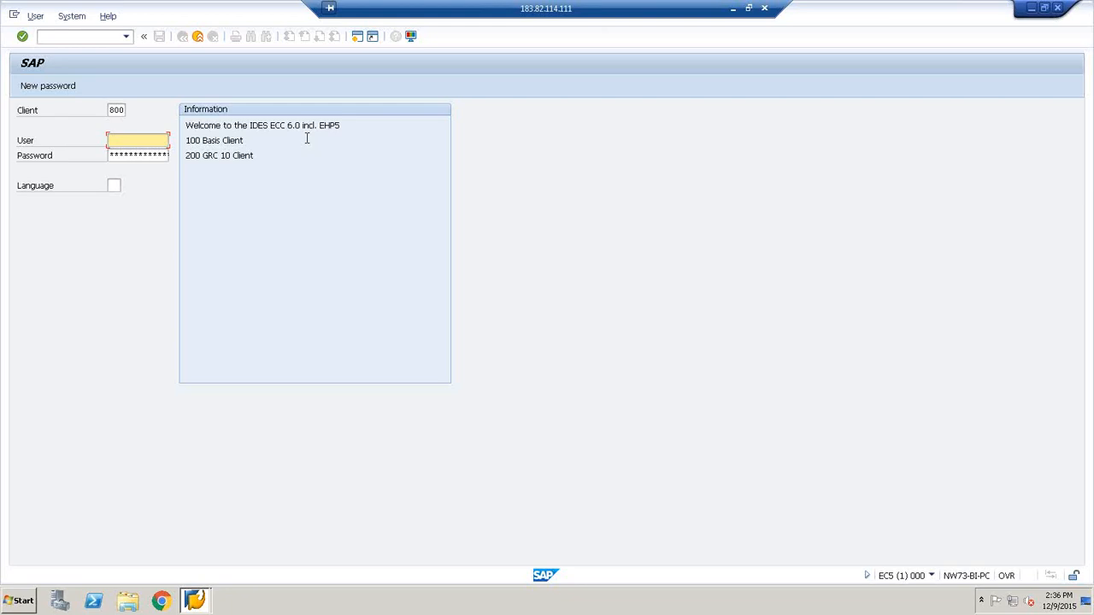
{"action": "type", "text": "oss"}
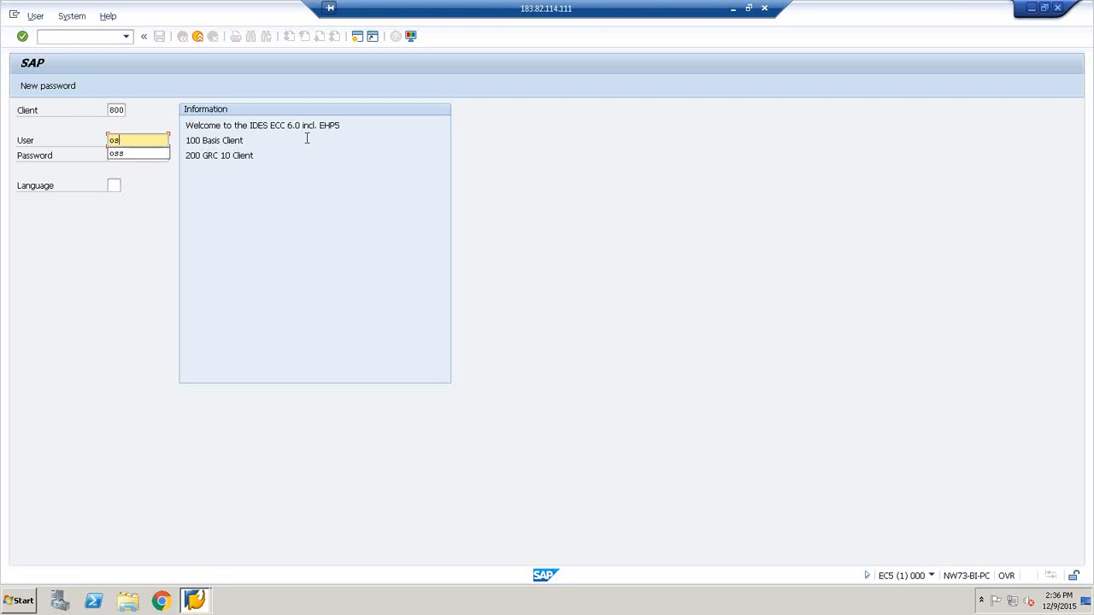
{"action": "key", "text": "Tab"}
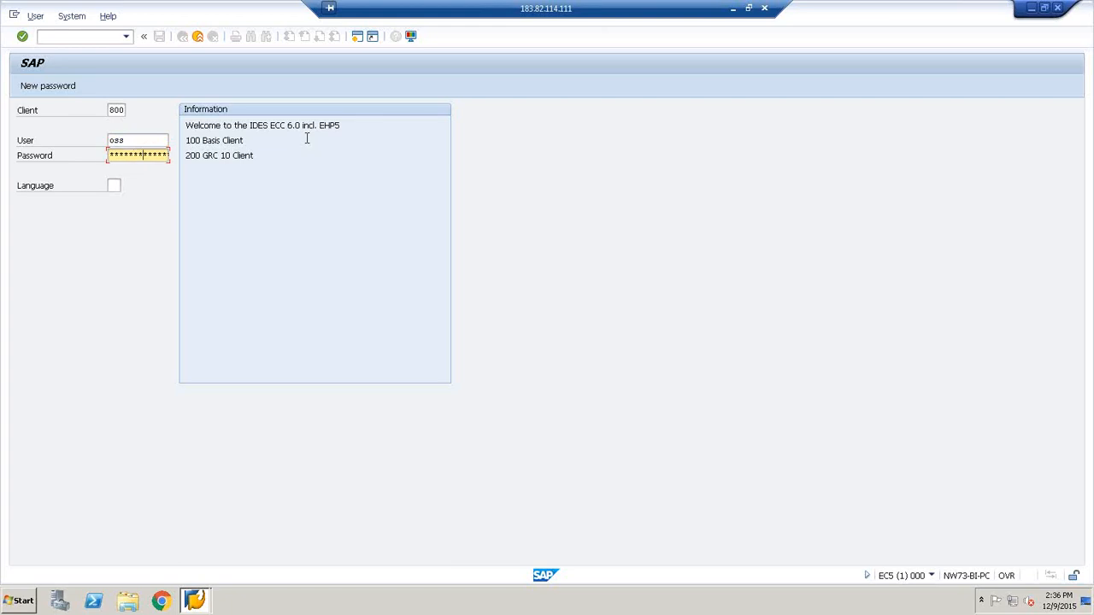
{"action": "key", "text": "Return"}
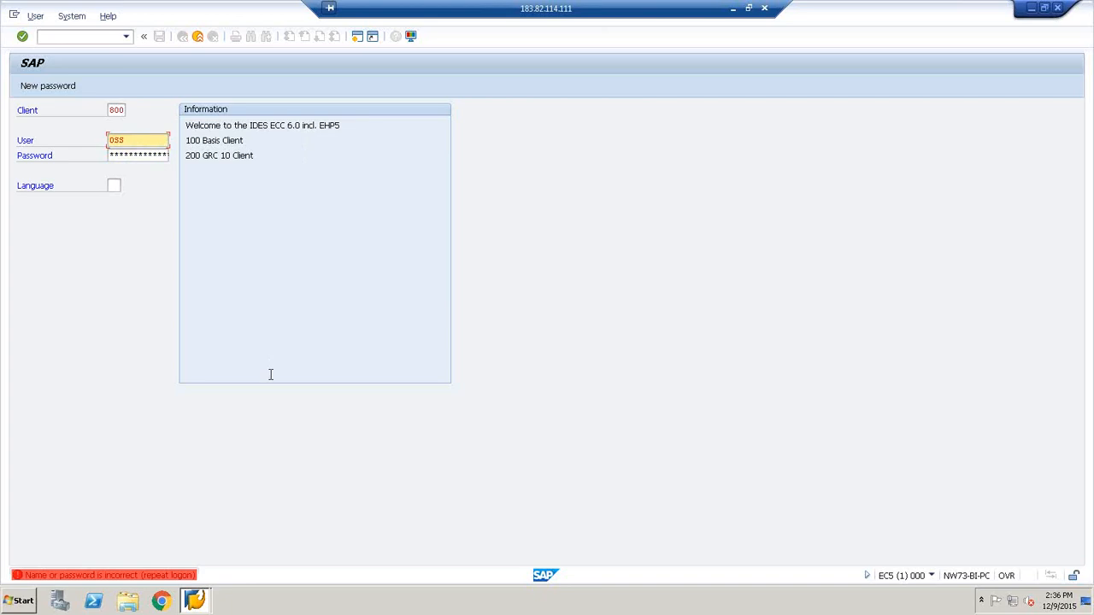
{"action": "left_click", "coordinate": [157, 154]}
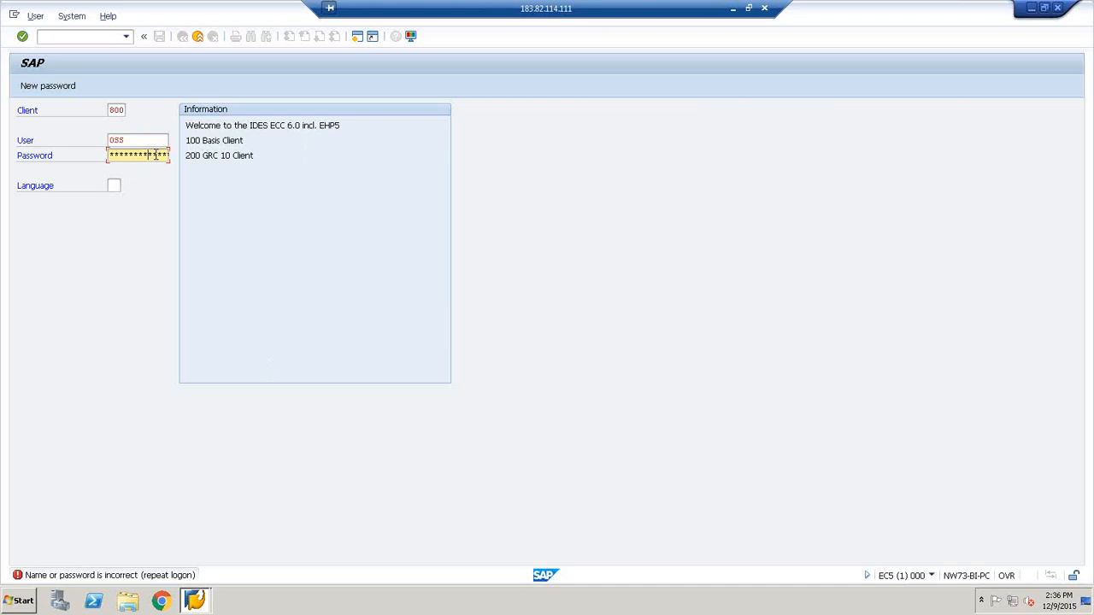
{"action": "key", "text": "Return"}
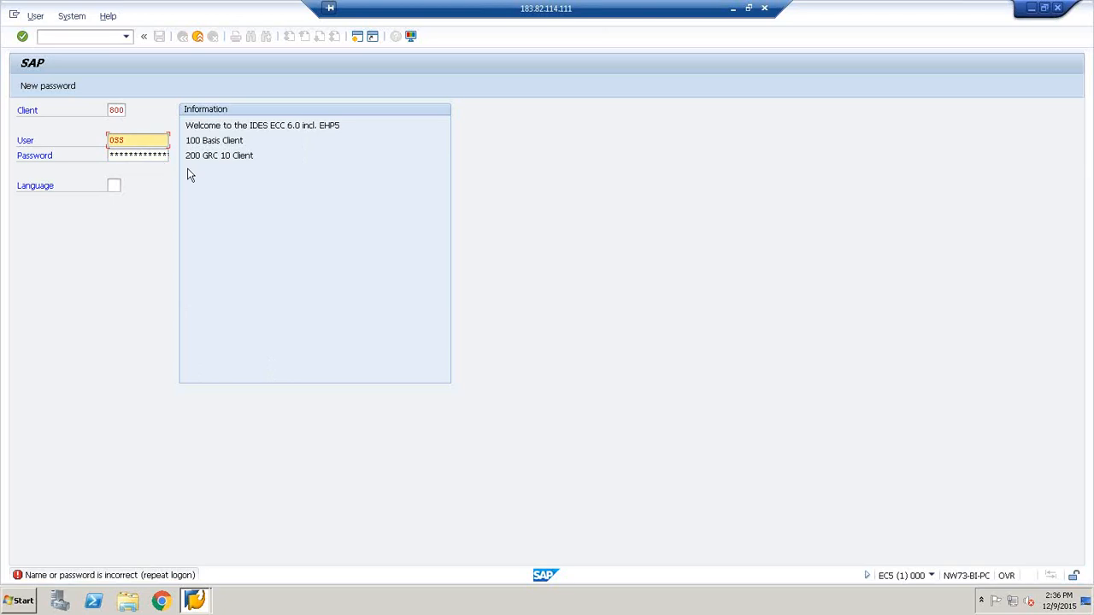
Change the client number to 200, re-enter the account password and retry the logon
{"action": "left_click", "coordinate": [117, 111]}
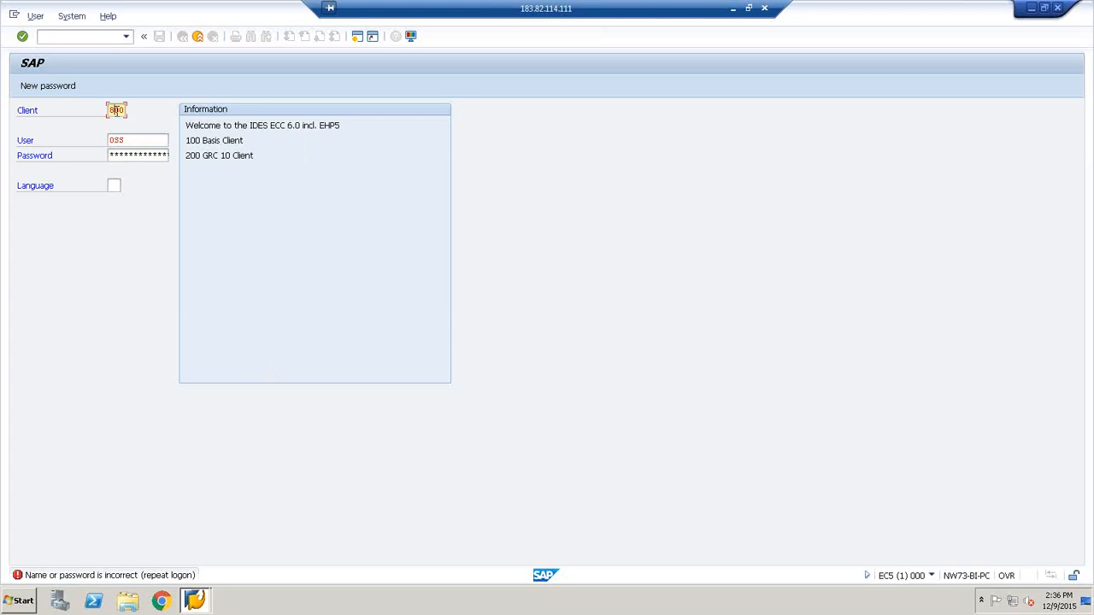
{"action": "key", "text": "BackSpace"}
{"action": "type", "text": "2"}
{"action": "left_click", "coordinate": [129, 156]}
{"action": "key", "text": "Return"}
Start a fresh GRCACCESS session and try to log on with client 200, user oss and the account password
{"action": "double_click", "coordinate": [388, 111]}
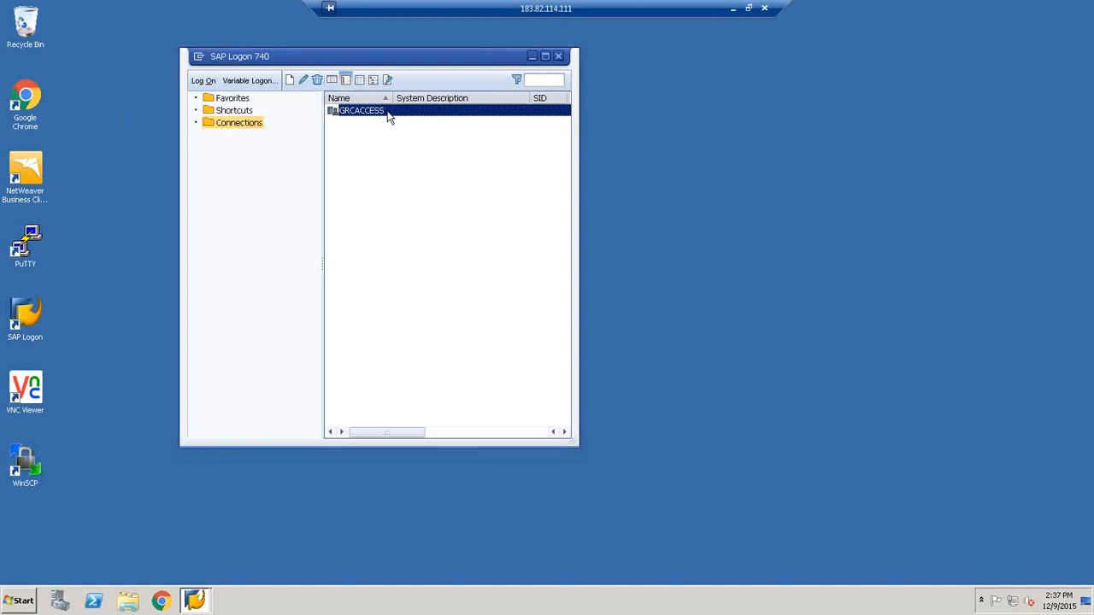
{"action": "key", "text": "shift+Tab"}
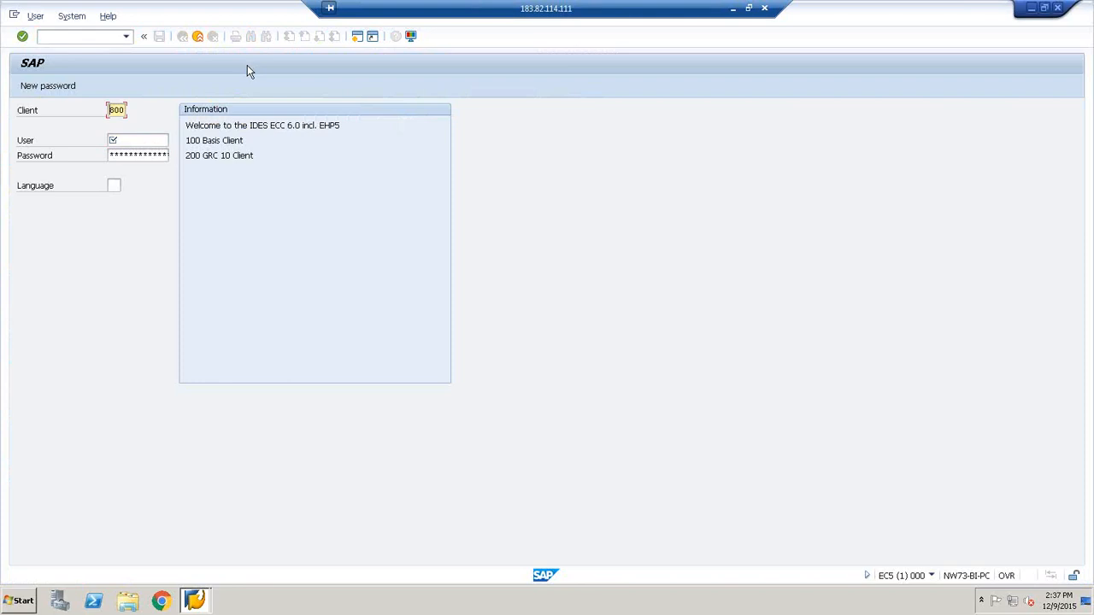
{"action": "type", "text": "200"}
{"action": "key", "text": "Tab"}
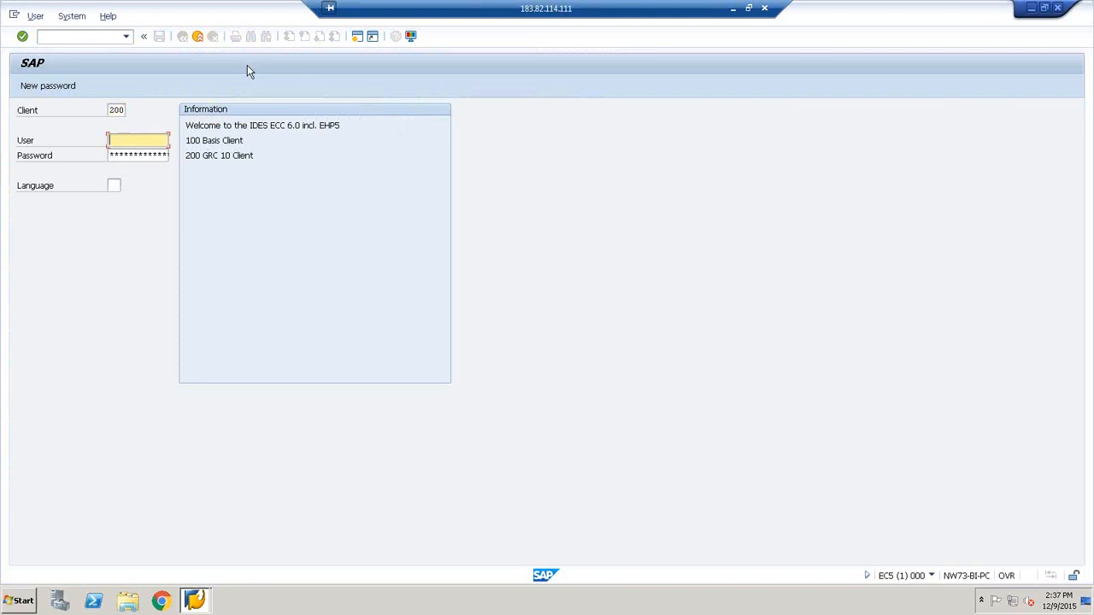
{"action": "type", "text": "oss"}
{"action": "key", "text": "Tab"}
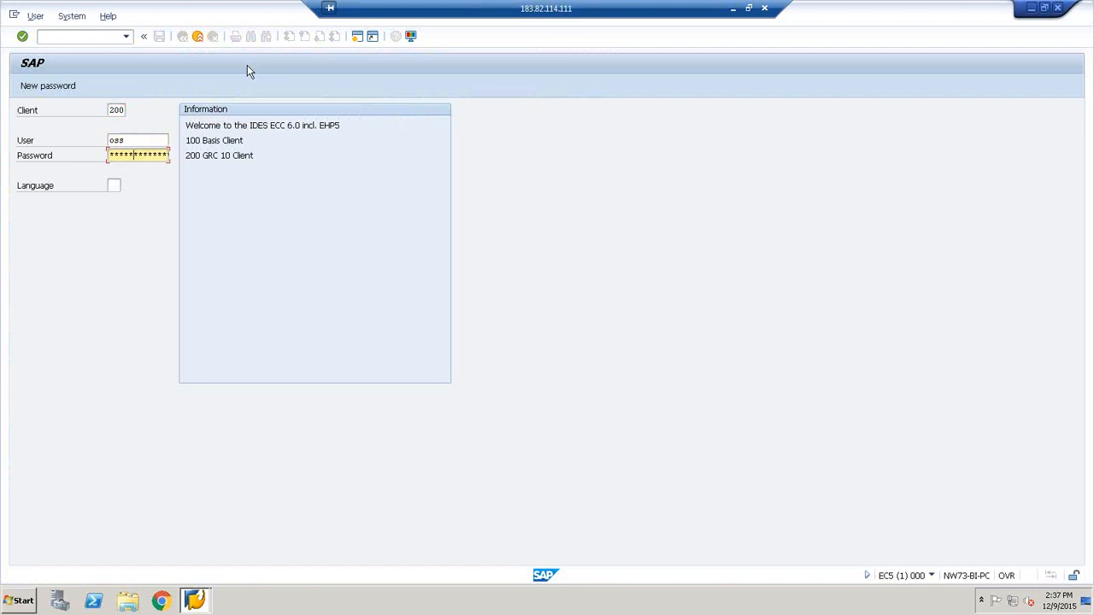
{"action": "key", "text": "Return"}
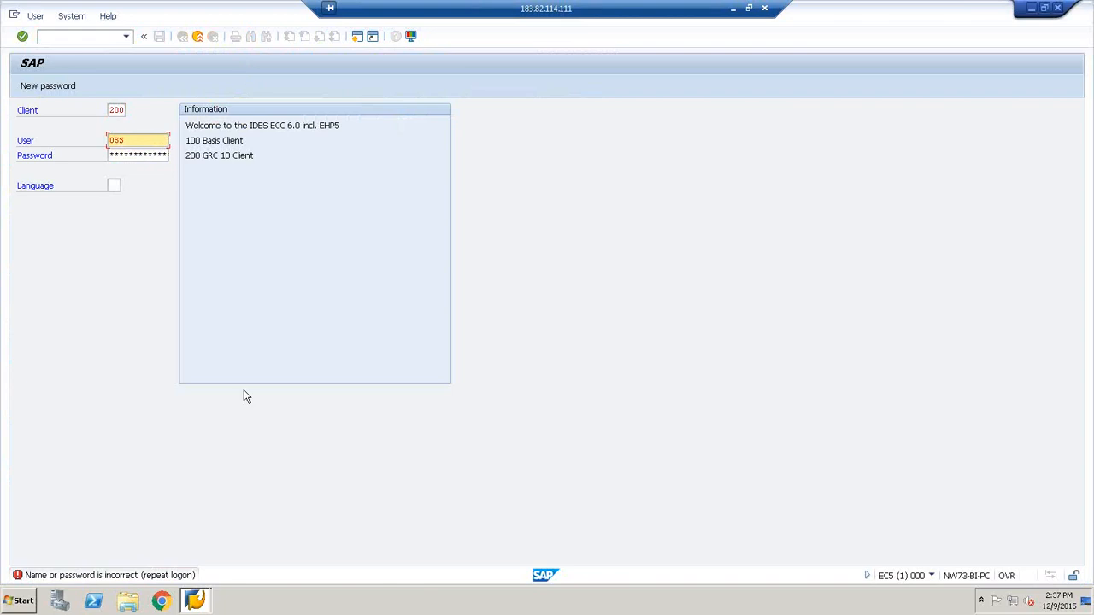
Dismiss the Caps On notification and select the contents of the SAP password field for re-entry
{"action": "left_click", "coordinate": [139, 155]}
{"action": "key", "text": "Caps_Lock"}
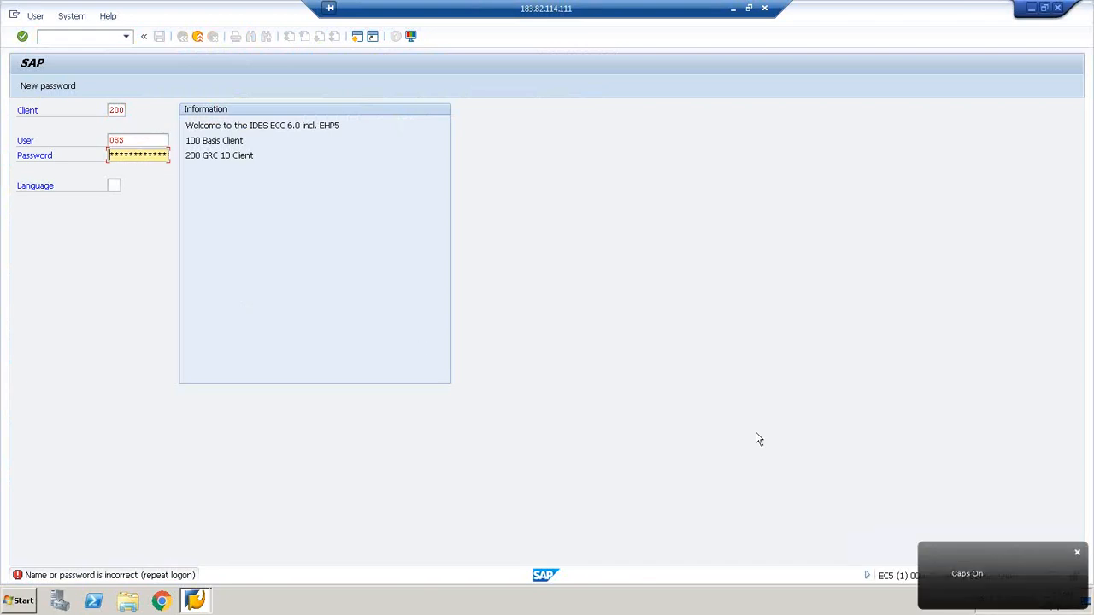
{"action": "left_click", "coordinate": [1076, 553]}
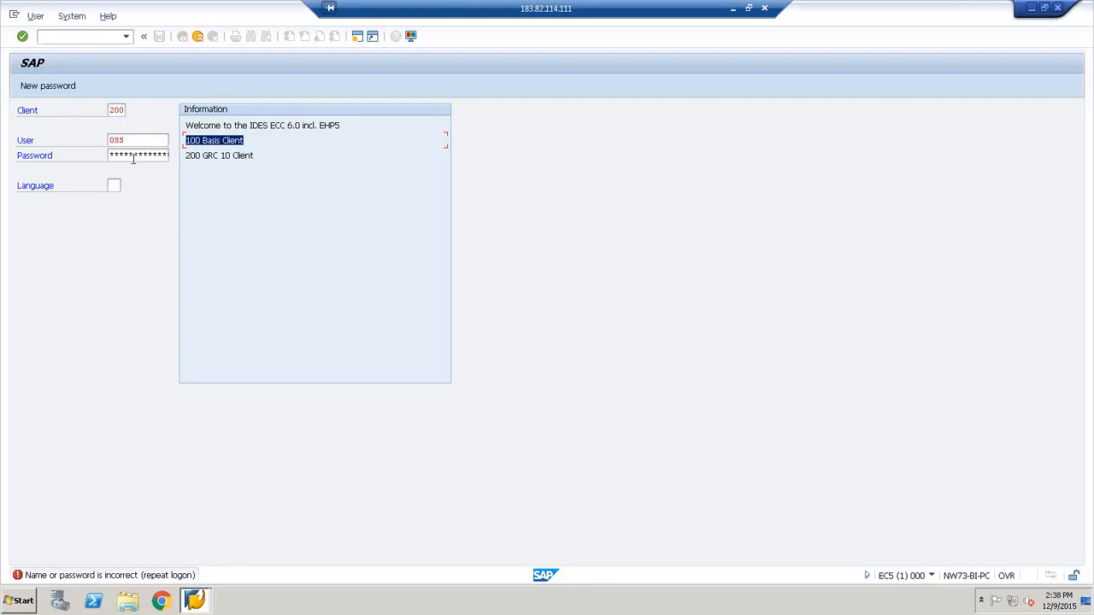
{"action": "left_click", "coordinate": [140, 155]}
{"action": "double_click", "coordinate": [141, 155]}
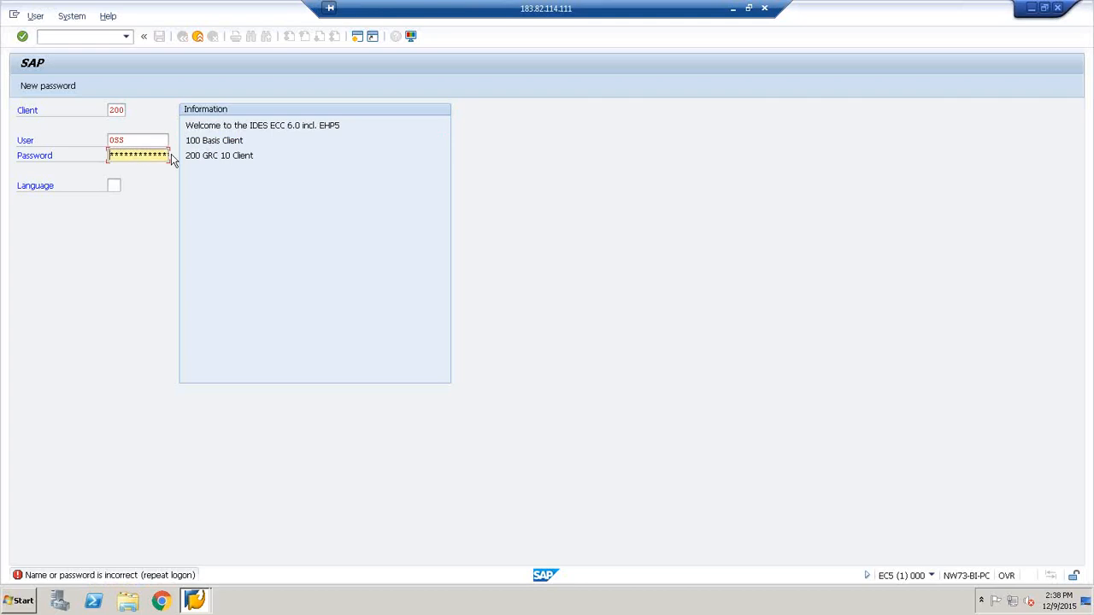
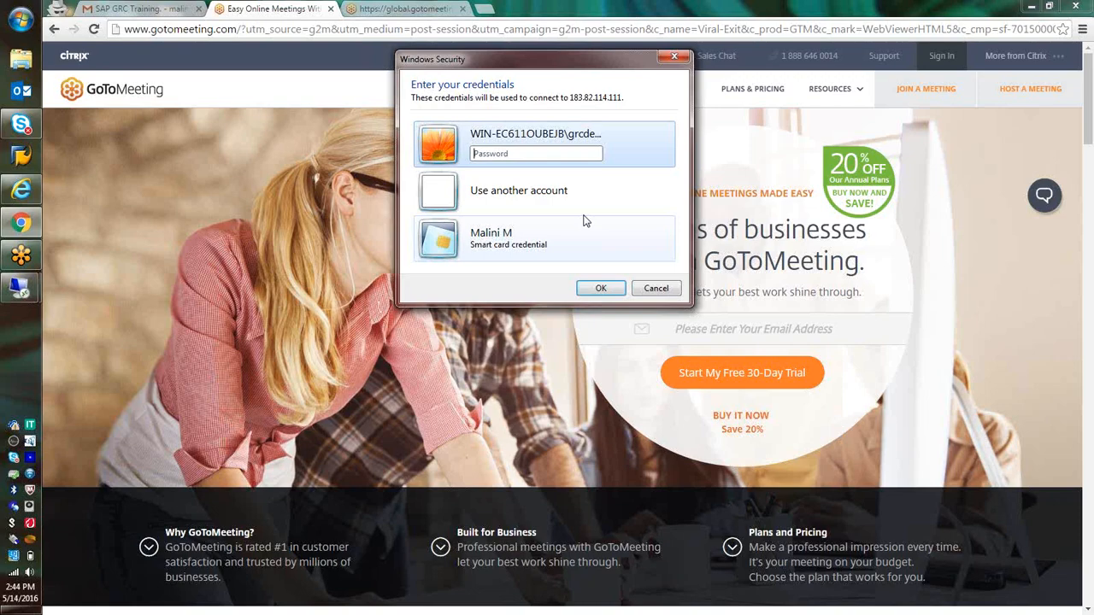
Dismiss the ended-session notice and enter grcdemo8 as the user name for reconnecting to 183.82.114.111
{"action": "left_click", "coordinate": [584, 214]}
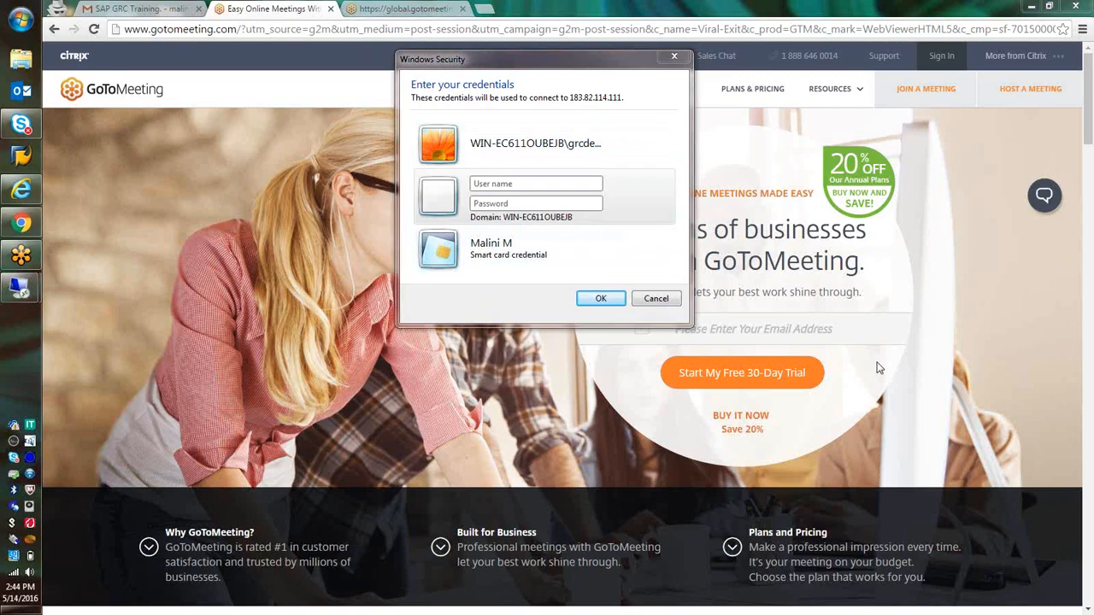
{"action": "left_click", "coordinate": [567, 183]}
{"action": "type", "text": "grc"}
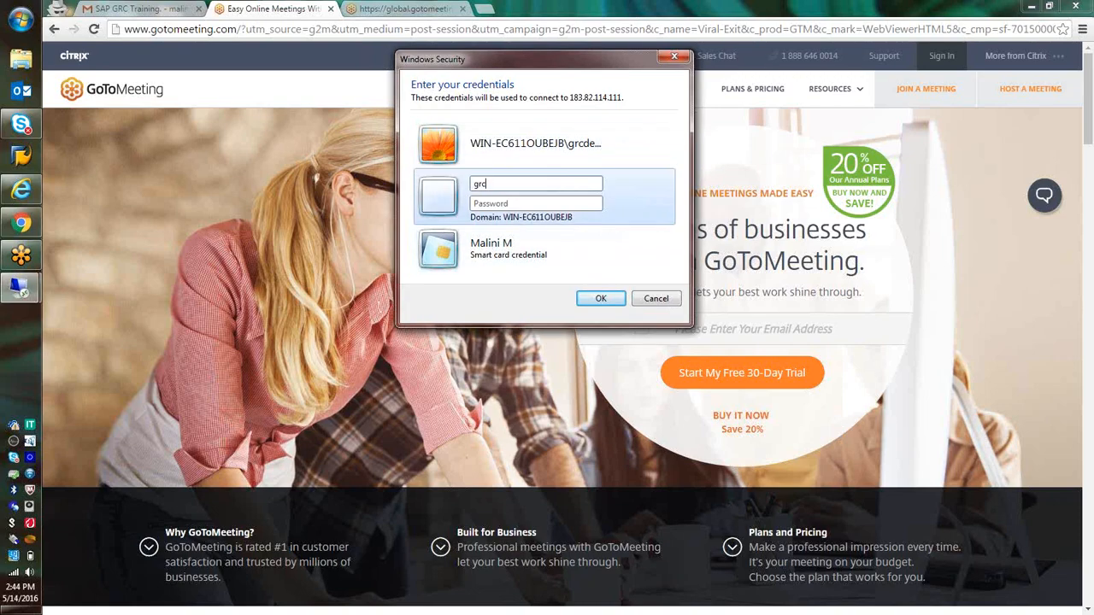
{"action": "type", "text": "demo8"}
{"action": "key", "text": "Tab"}
{"action": "left_click", "coordinate": [928, 452]}
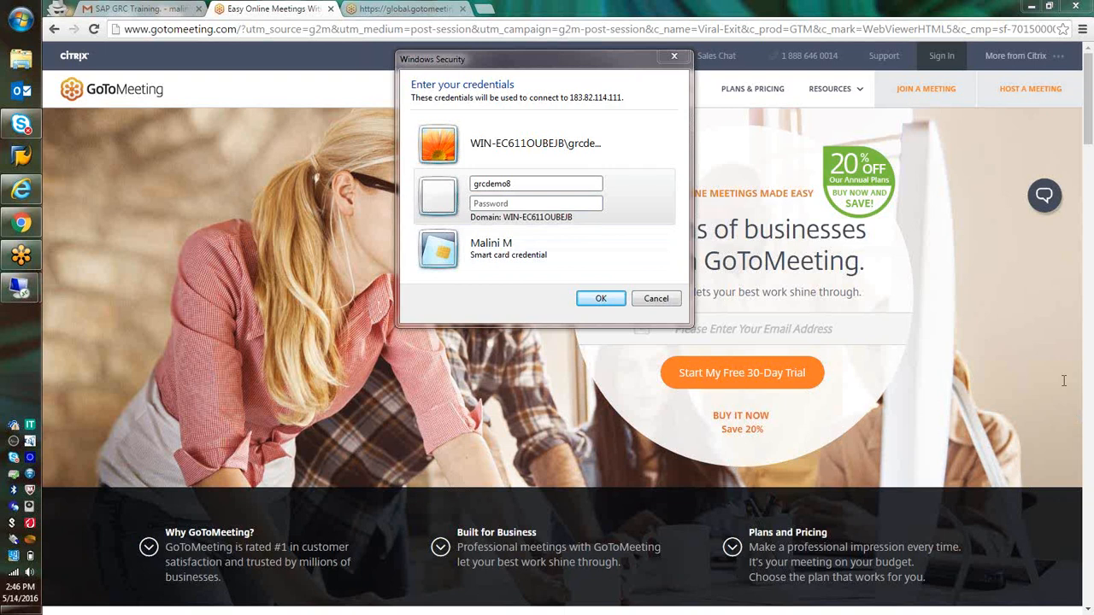
Enter the account password for the remote computer and connect despite the certificate errors
{"action": "left_click", "coordinate": [536, 199]}
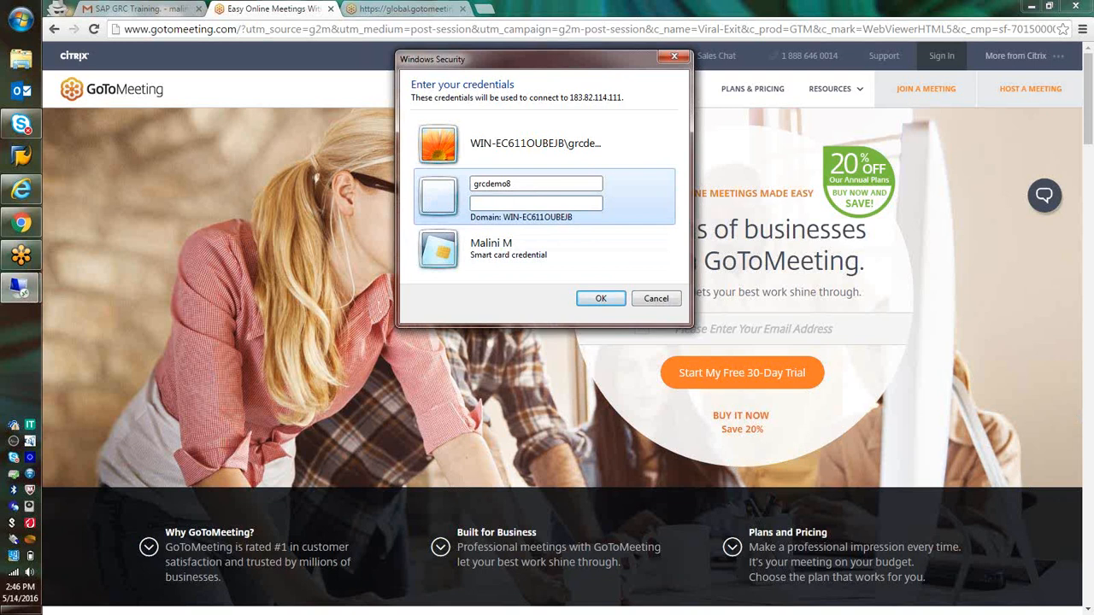
{"action": "type", "text": "********"}
{"action": "key", "text": "Return"}
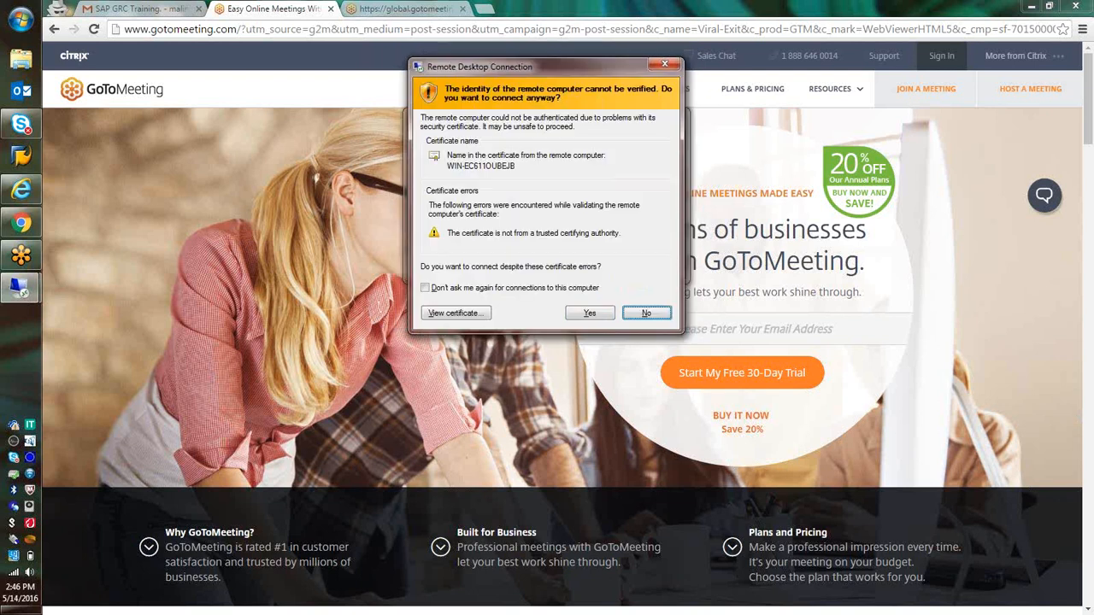
{"action": "key", "text": "y"}
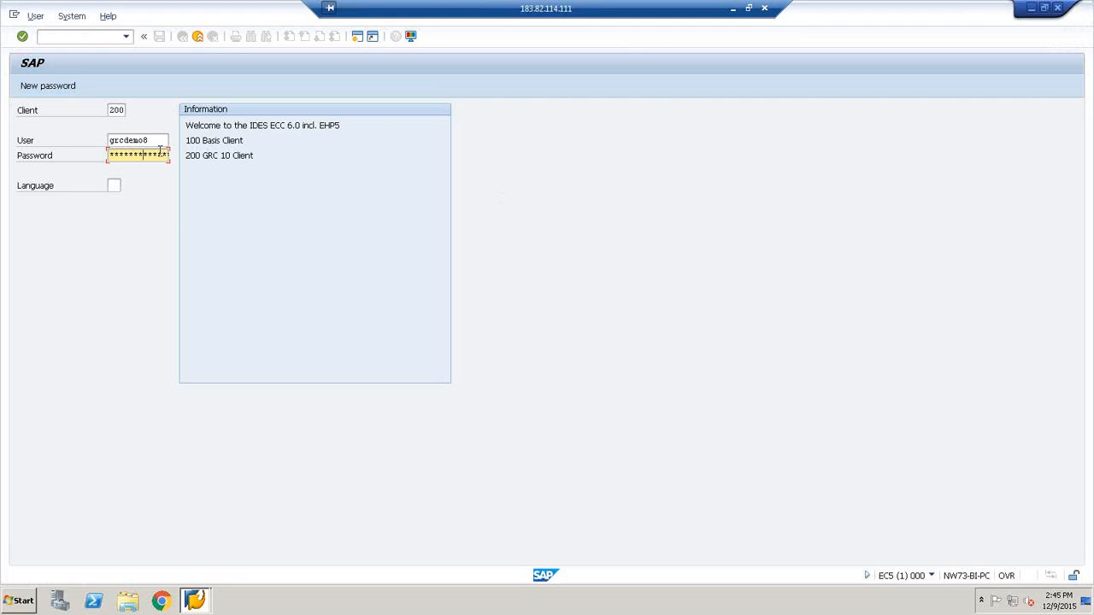
Log on to SAP client 200 as user GRCDEMO8, re-entering the account password for a second attempt
{"action": "key", "text": "Return"}
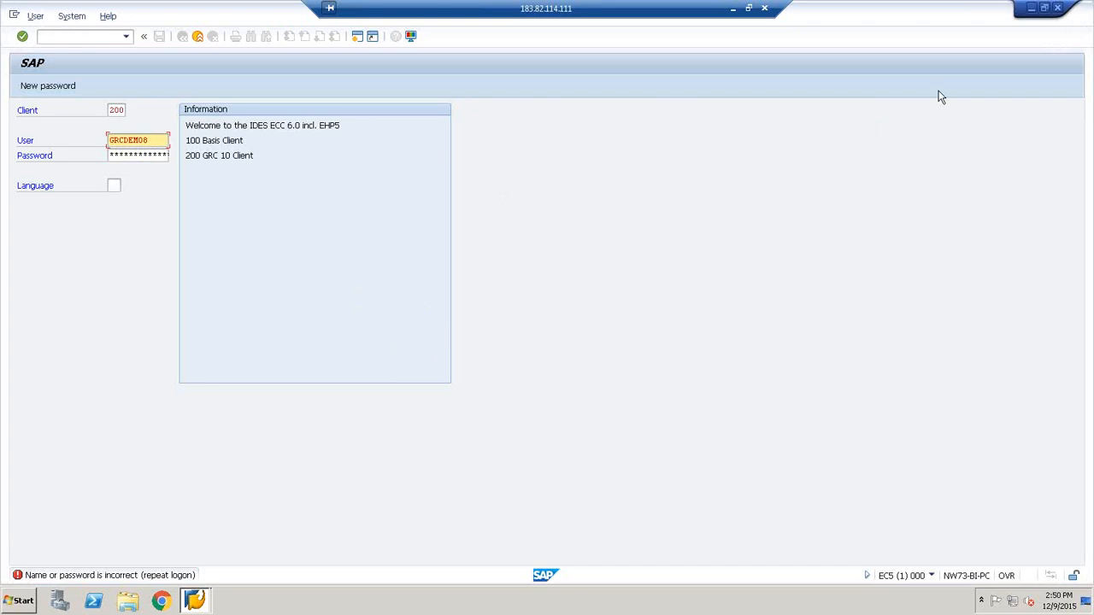
{"action": "left_click", "coordinate": [144, 156]}
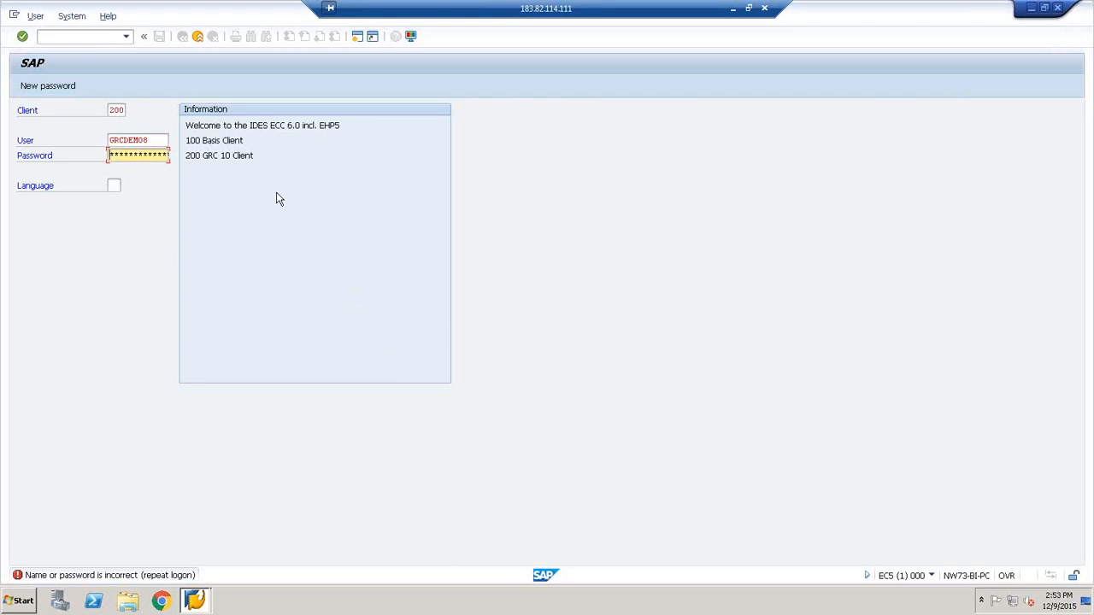
{"action": "left_click_drag", "start_coordinate": [255, 156], "coordinate": [189, 156]}
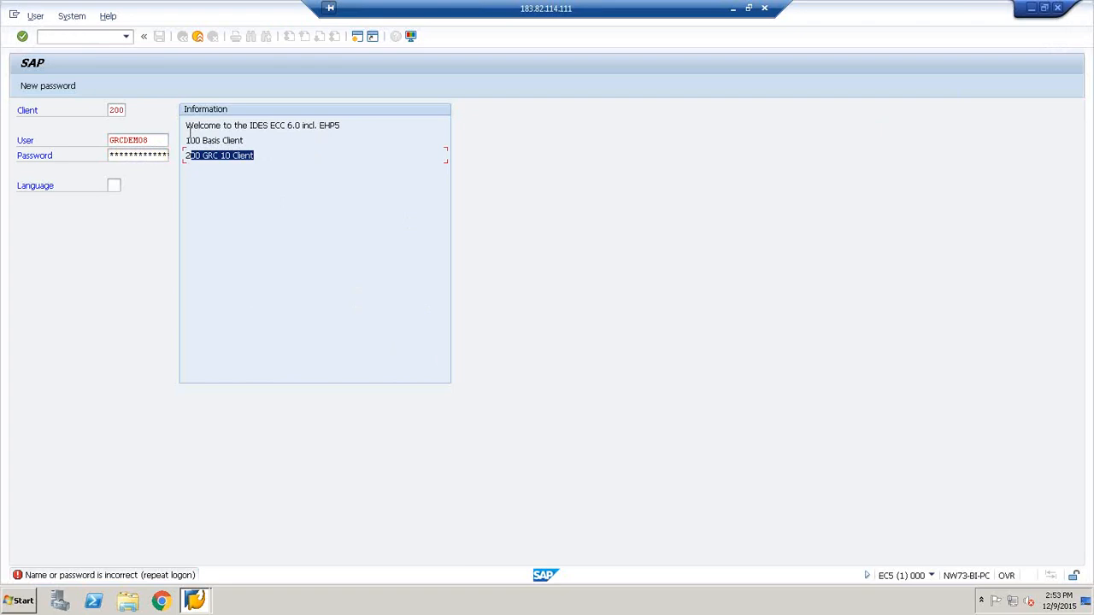
{"action": "left_click", "coordinate": [252, 157]}
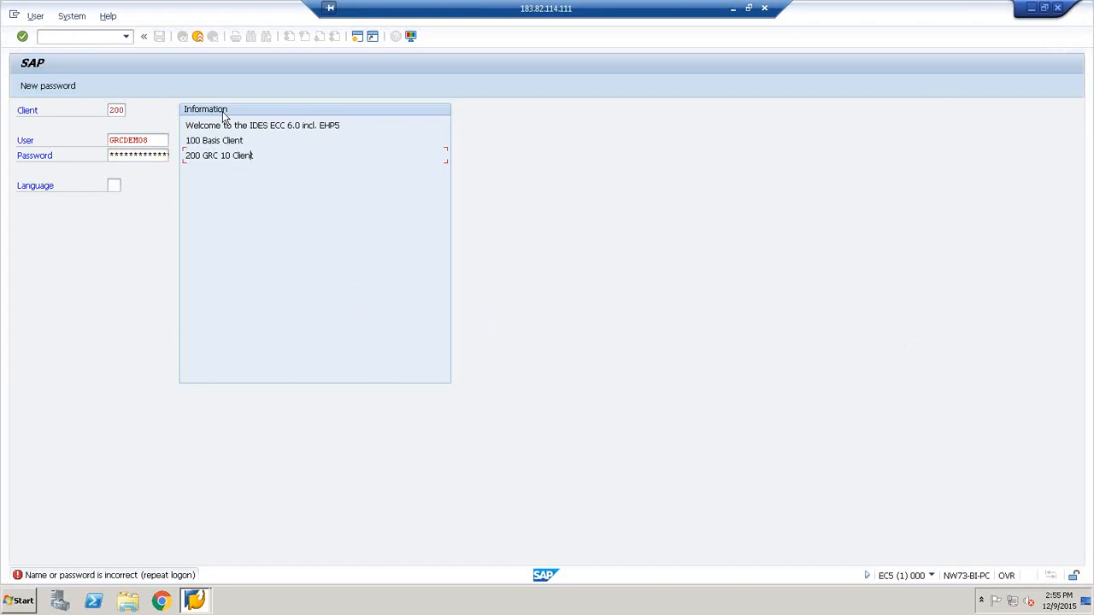
{"action": "left_click", "coordinate": [146, 156]}
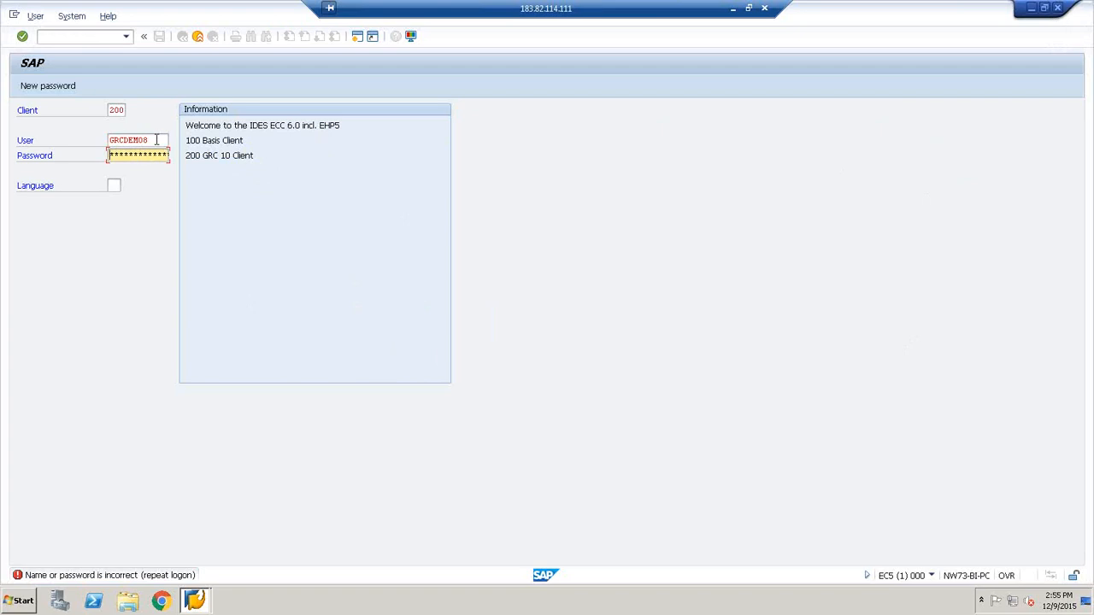
{"action": "left_click", "coordinate": [157, 139]}
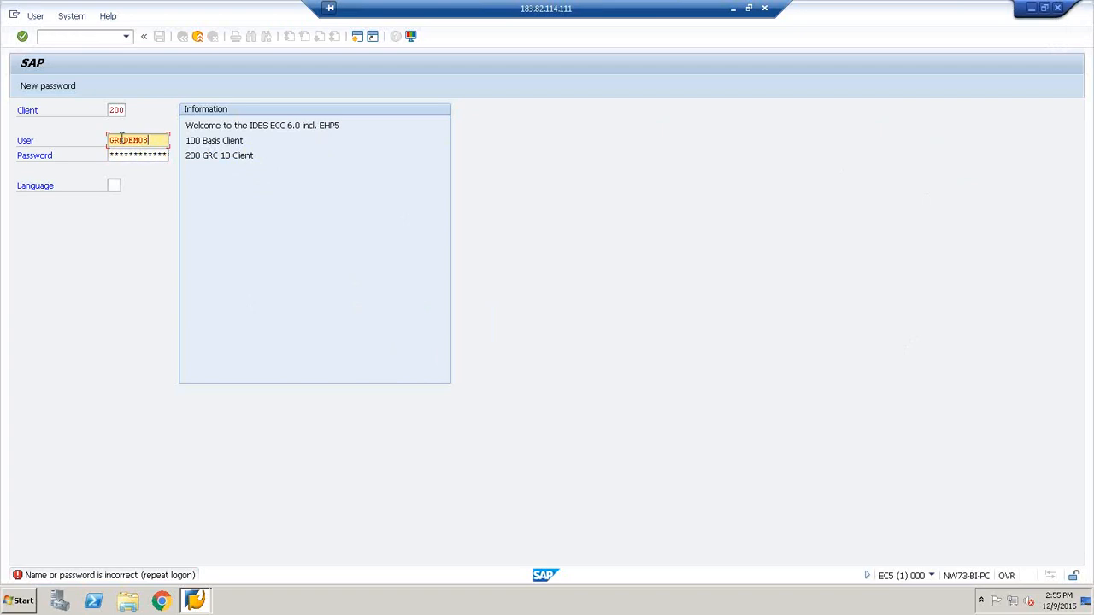
{"action": "left_click_drag", "start_coordinate": [121, 138], "coordinate": [110, 139]}
{"action": "left_click", "coordinate": [156, 141]}
{"action": "left_click", "coordinate": [156, 155]}
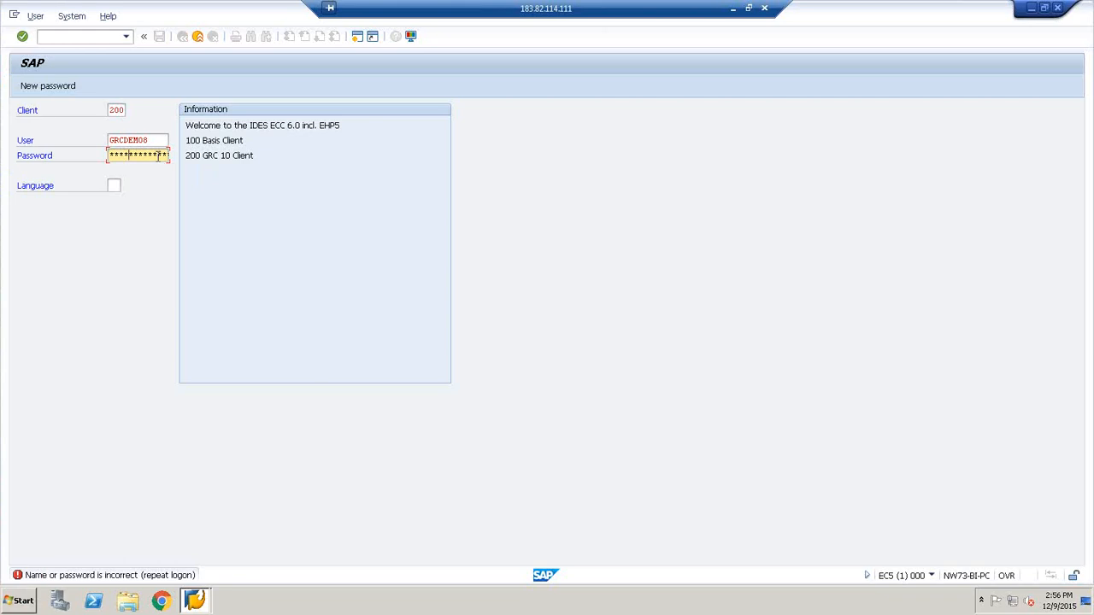
{"action": "key", "text": "Return"}
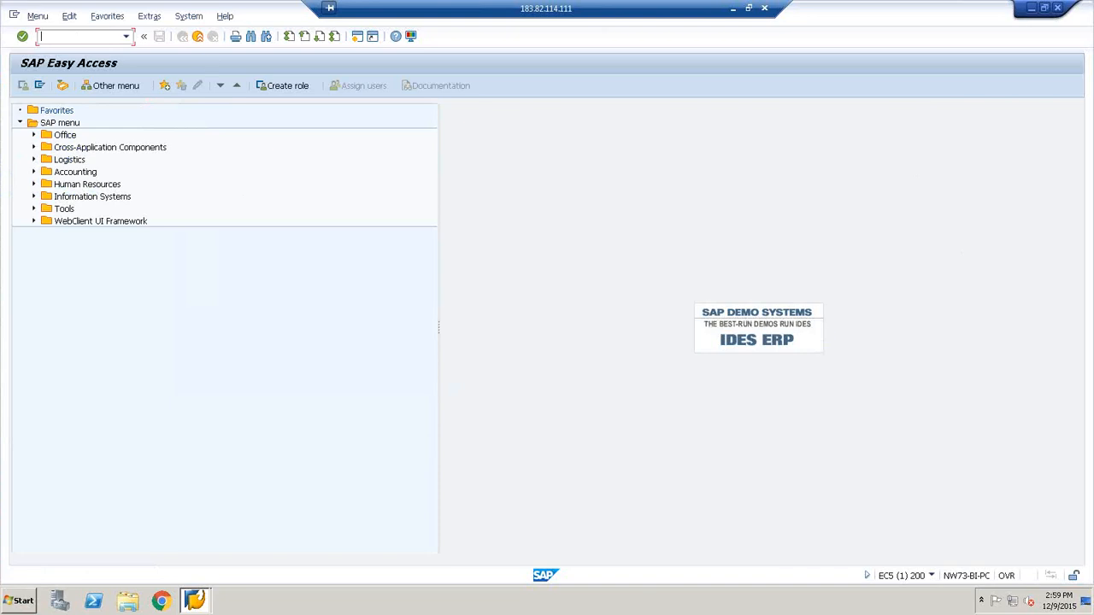
Run transaction spro and display the SAP Reference IMG
{"action": "type", "text": "spro"}
{"action": "key", "text": "Return"}
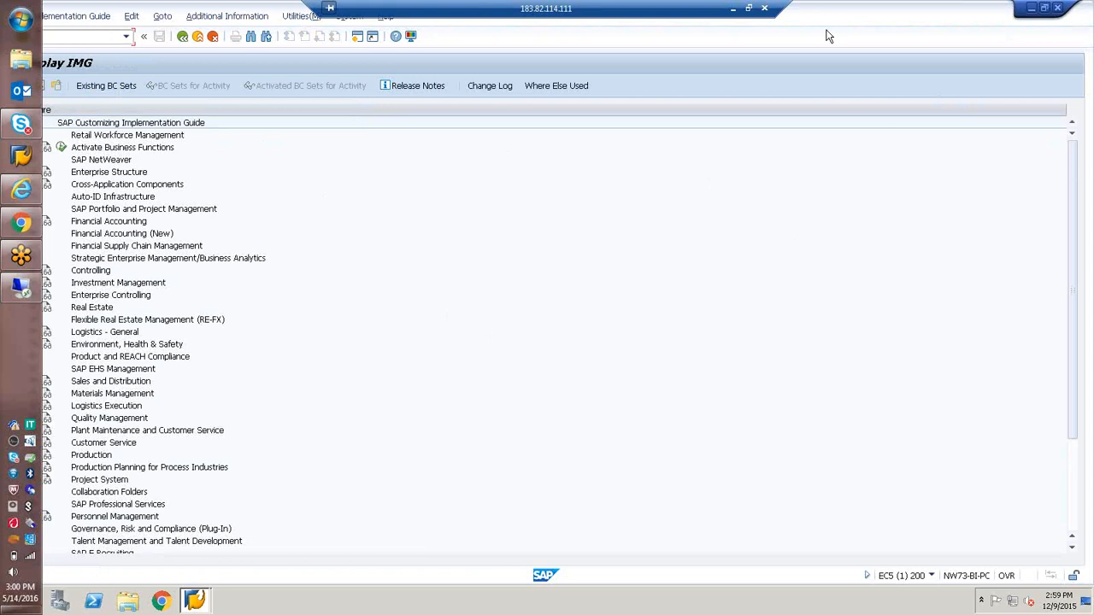
{"action": "left_click", "coordinate": [183, 37]}
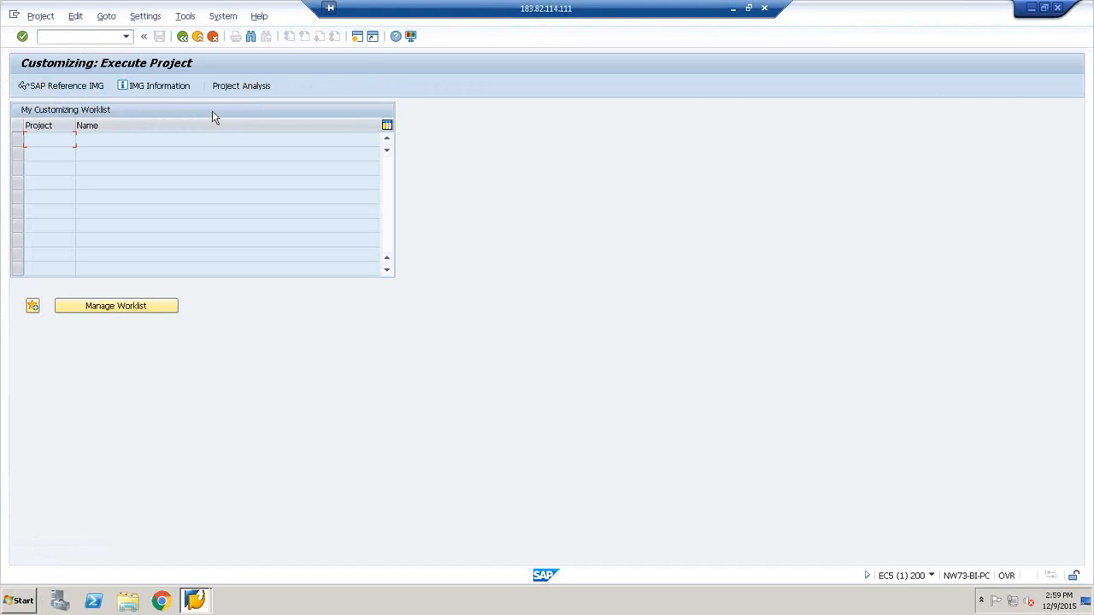
{"action": "left_click", "coordinate": [83, 89]}
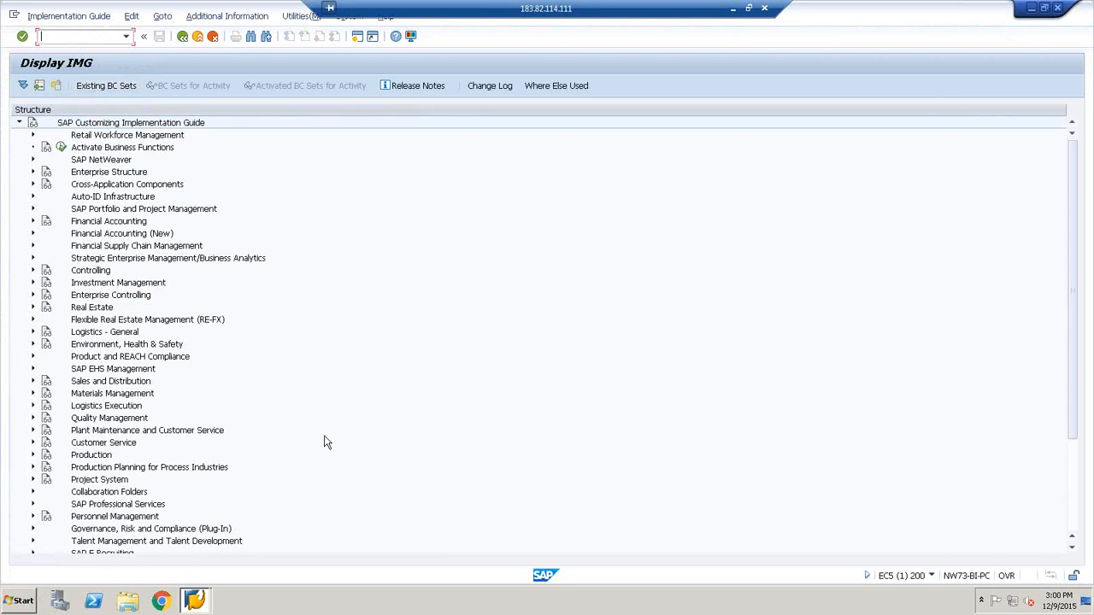
Look through the Access Control activities under Governance, Risk and Compliance (Plug-In), and collapse that node again
{"action": "left_click", "coordinate": [33, 530]}
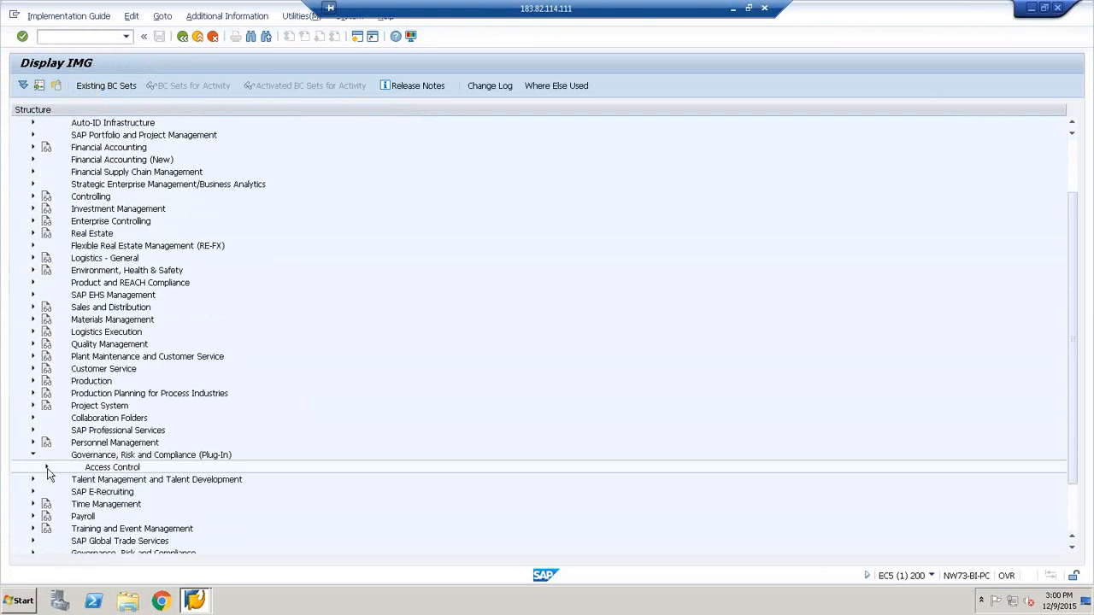
{"action": "left_click", "coordinate": [47, 468]}
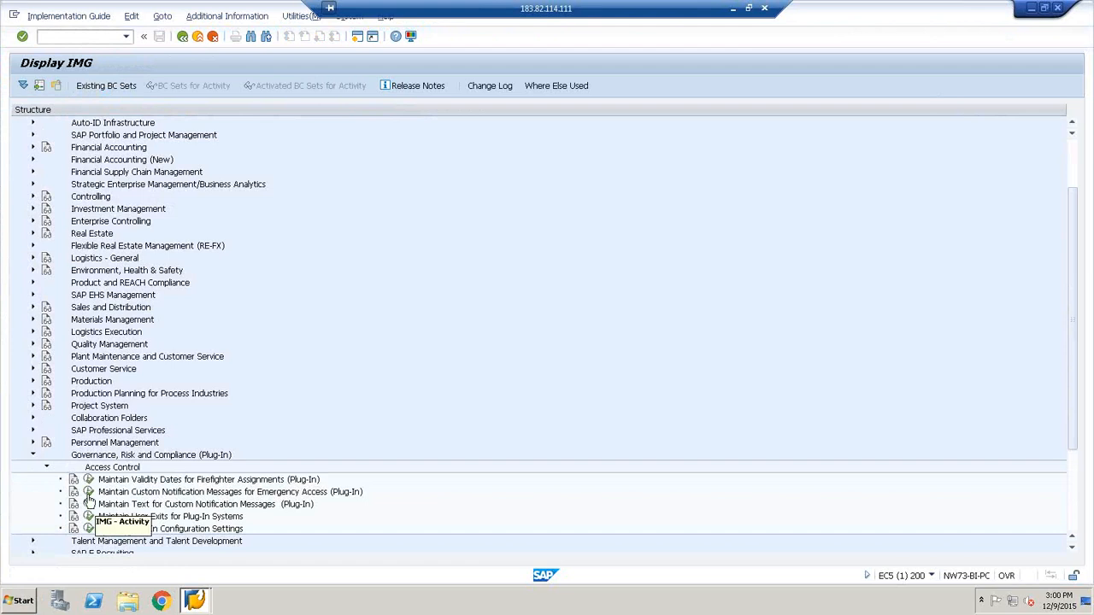
{"action": "left_click", "coordinate": [33, 456]}
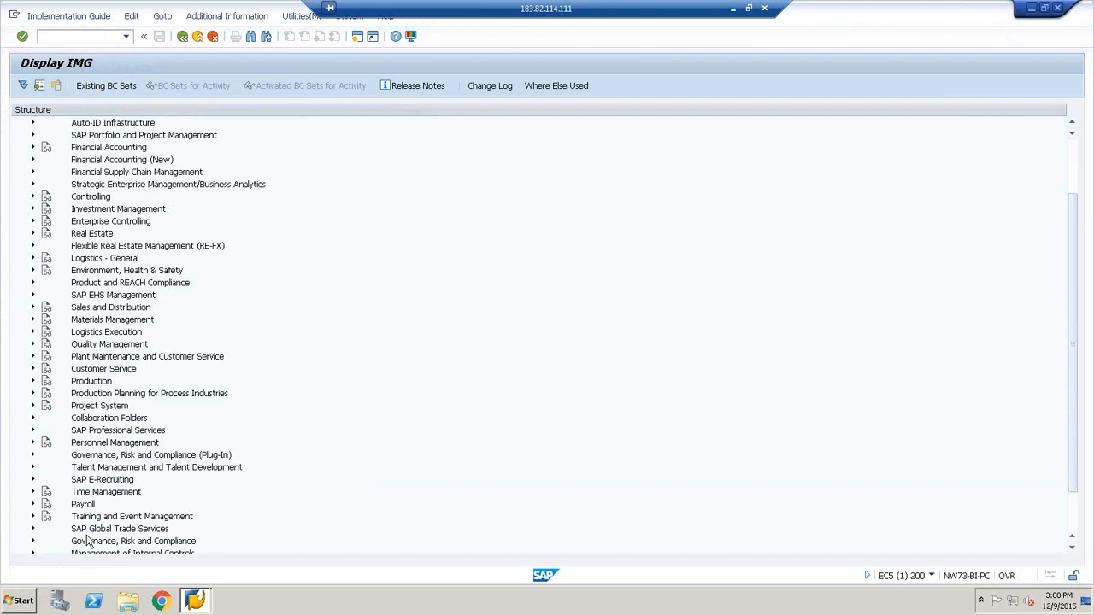
Execute the Create Connectors activity under Governance, Risk and Compliance > Common Component Settings > Integration Framework
{"action": "left_click", "coordinate": [33, 543]}
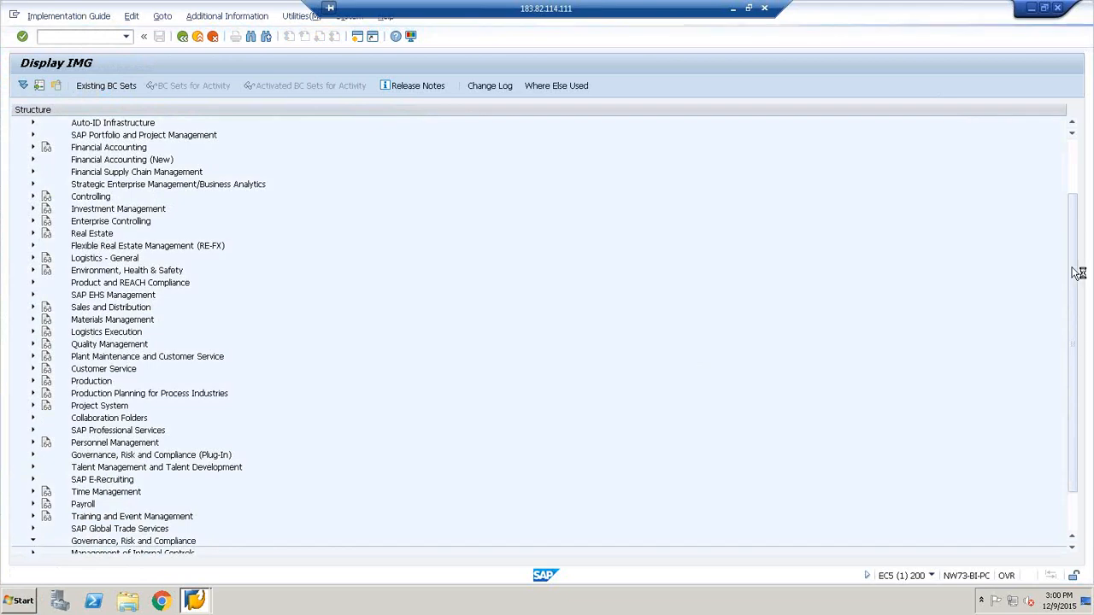
{"action": "left_click_drag", "start_coordinate": [1070, 345], "coordinate": [1070, 427]}
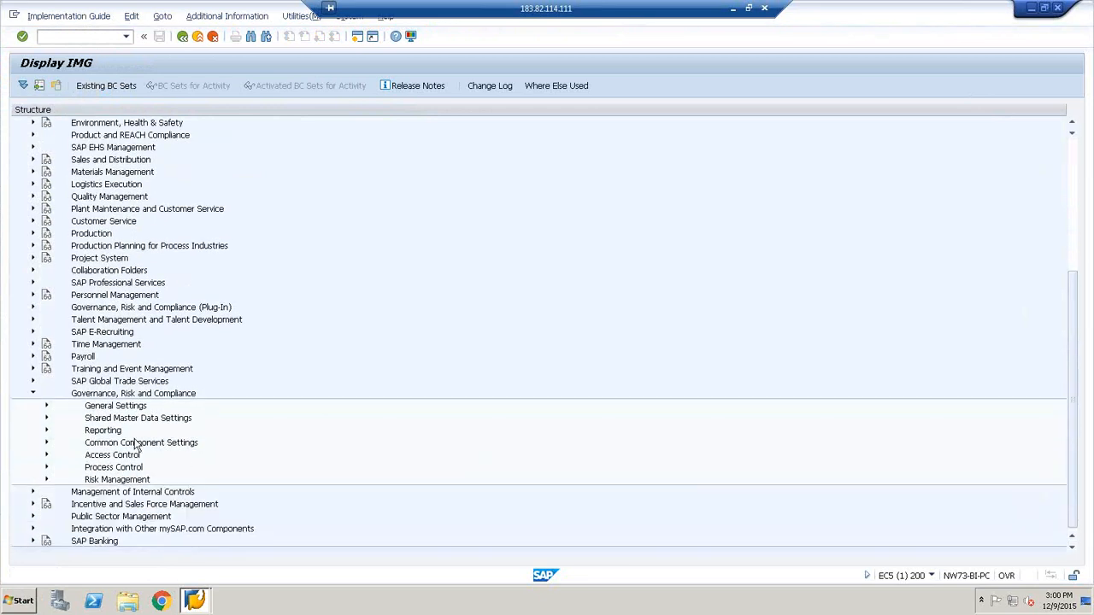
{"action": "left_click", "coordinate": [46, 443]}
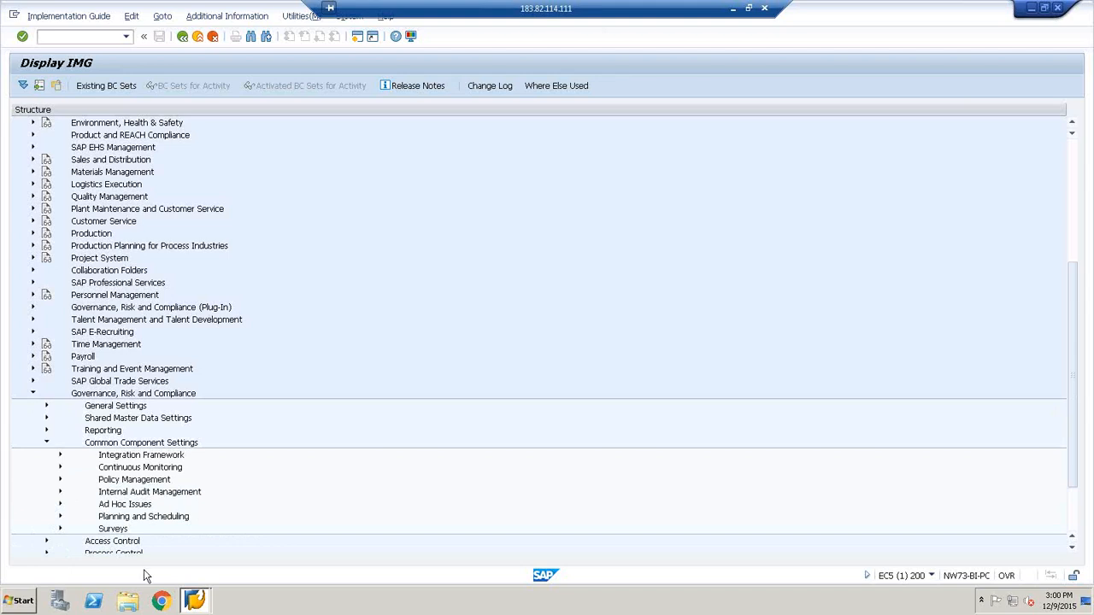
{"action": "left_click", "coordinate": [59, 455]}
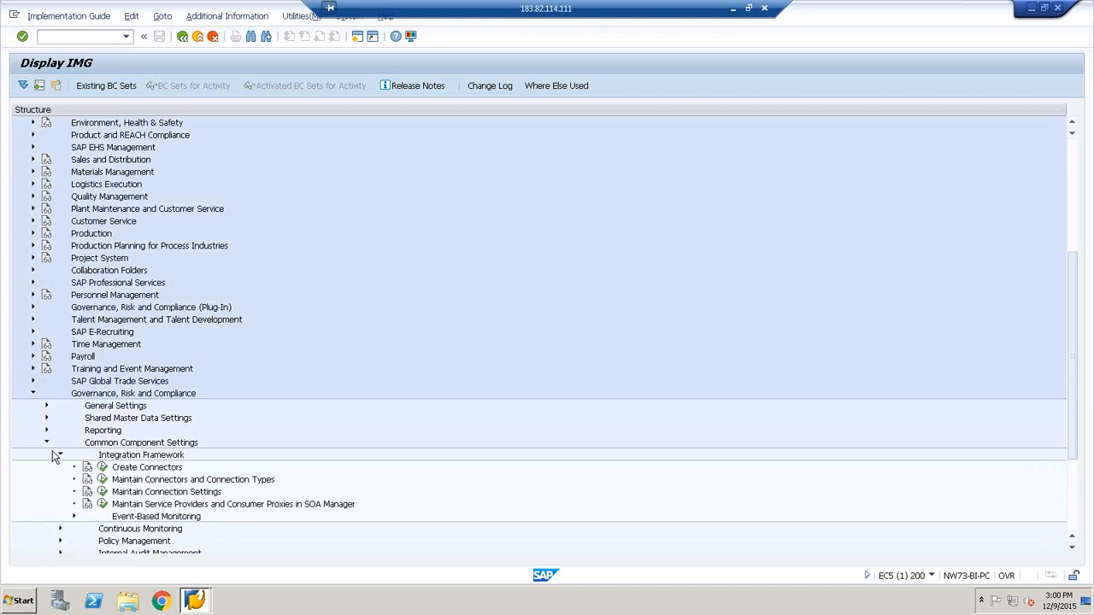
{"action": "left_click", "coordinate": [103, 468]}
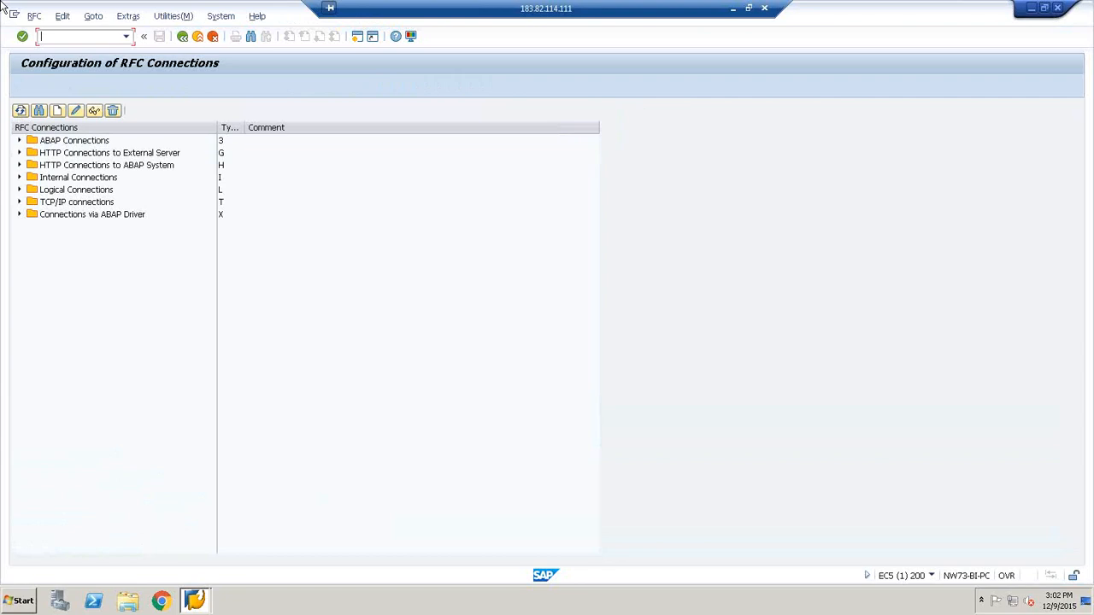
Expand the ABAP Connections folder, select it and start creating a new RFC destination of that type
{"action": "left_click", "coordinate": [19, 141]}
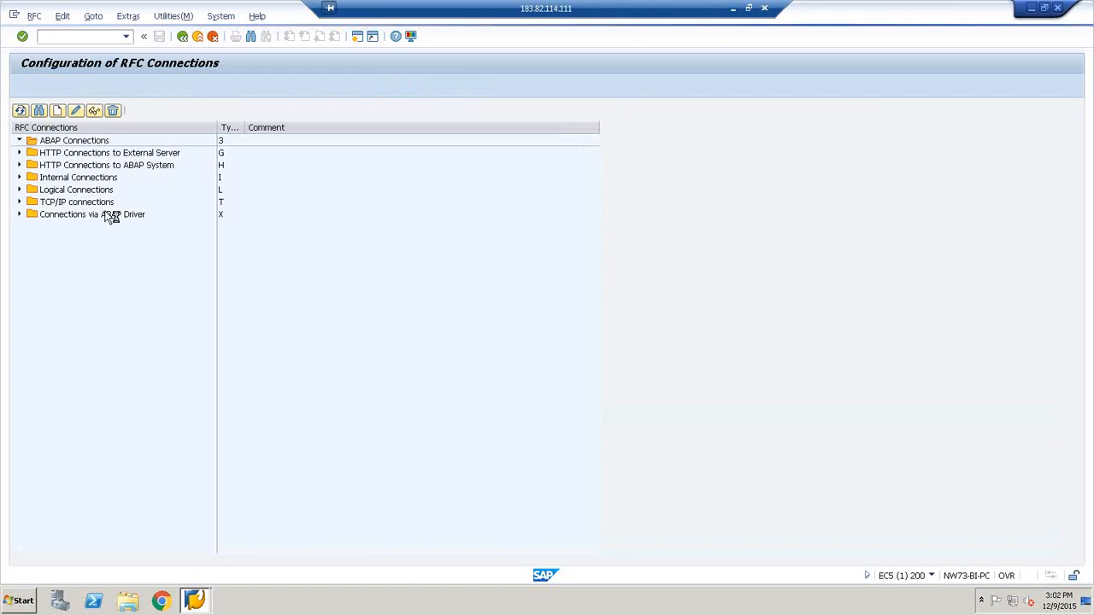
{"action": "left_click", "coordinate": [20, 141]}
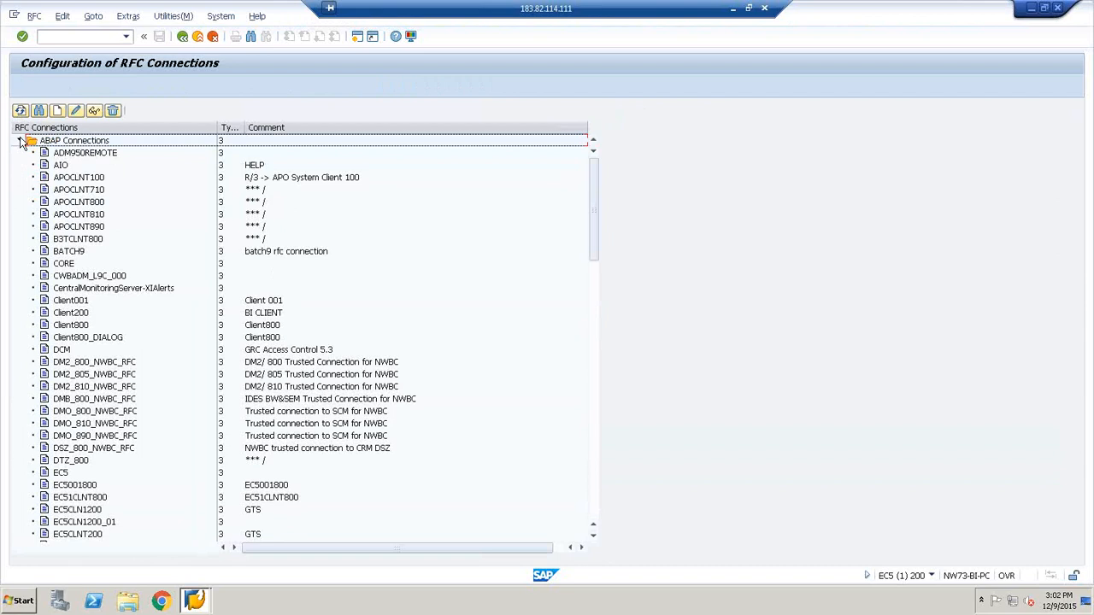
{"action": "left_click", "coordinate": [52, 143]}
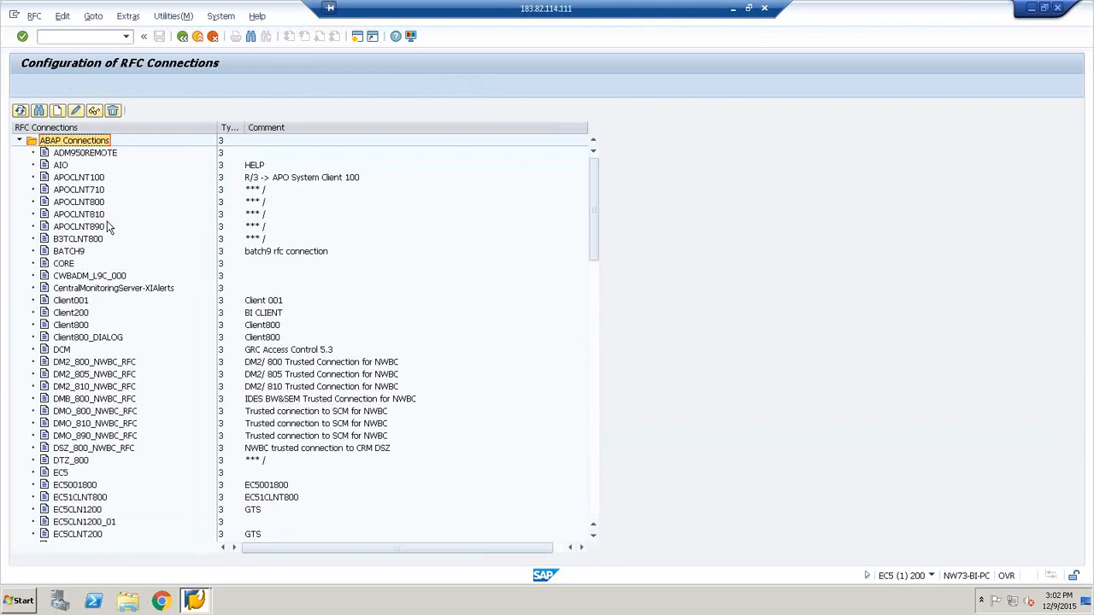
{"action": "left_click", "coordinate": [56, 112]}
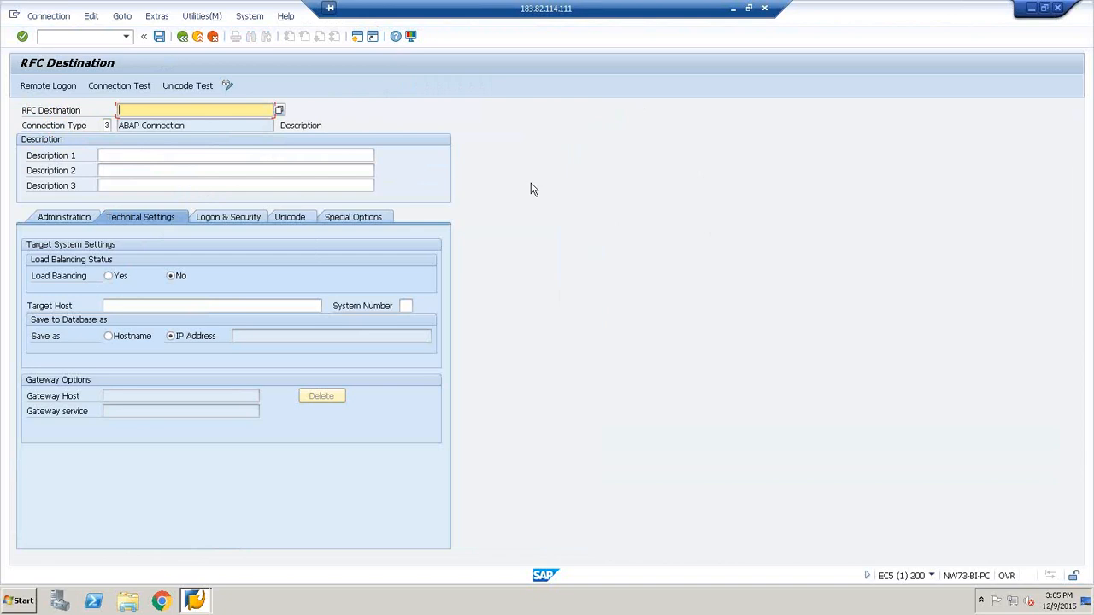
Review the new RFC destination's Administration, Technical Settings, Logon & Security and Unicode settings
{"action": "left_click", "coordinate": [77, 218]}
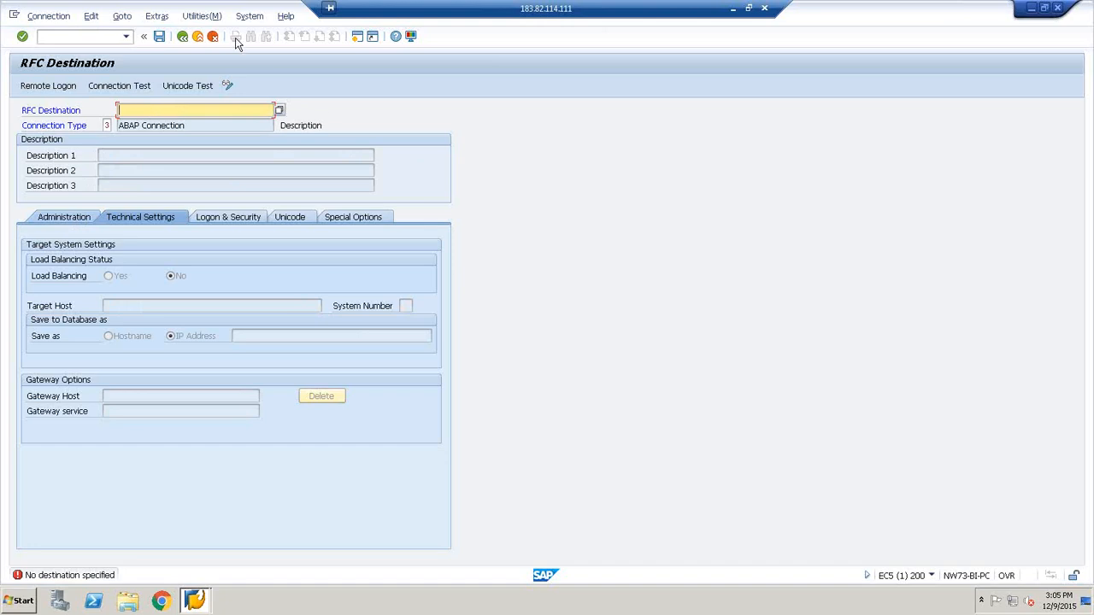
{"action": "left_click", "coordinate": [74, 220]}
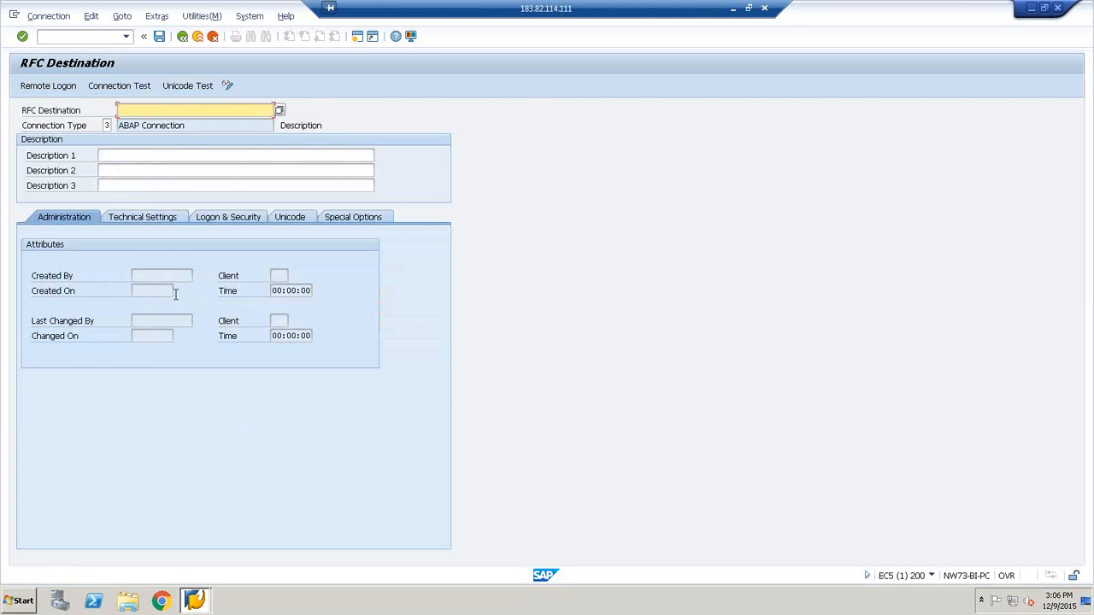
{"action": "left_click", "coordinate": [143, 218]}
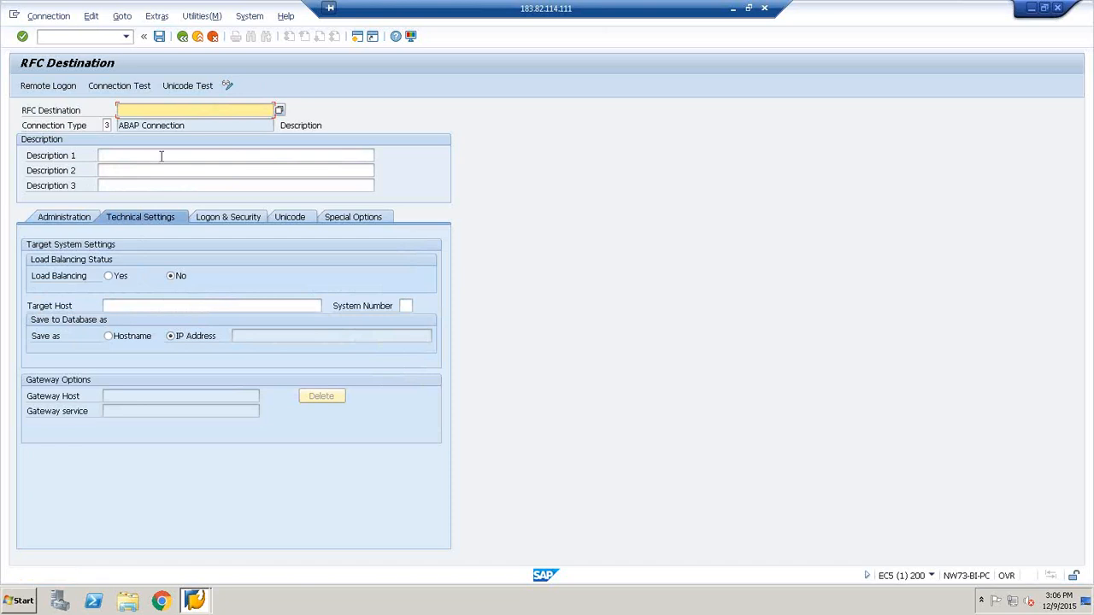
{"action": "left_click", "coordinate": [212, 217]}
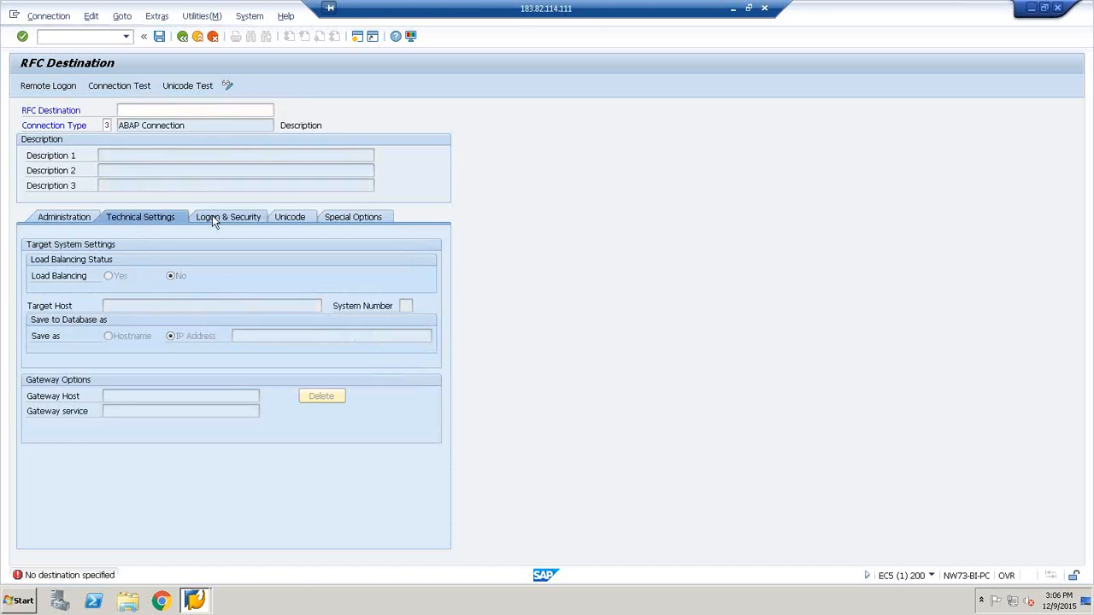
{"action": "left_click", "coordinate": [212, 216]}
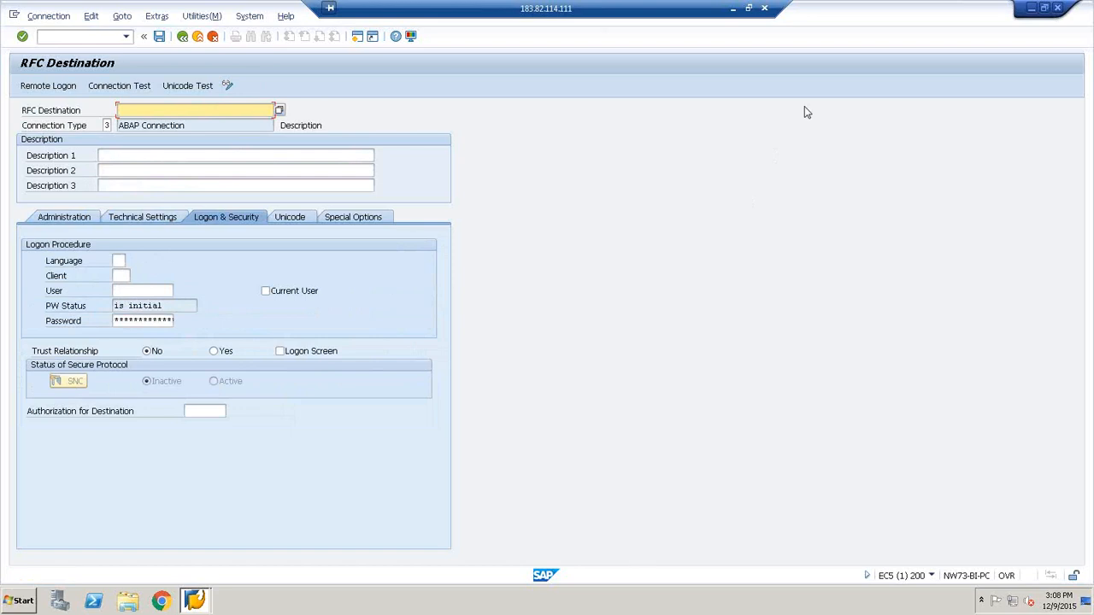
{"action": "left_click", "coordinate": [301, 220]}
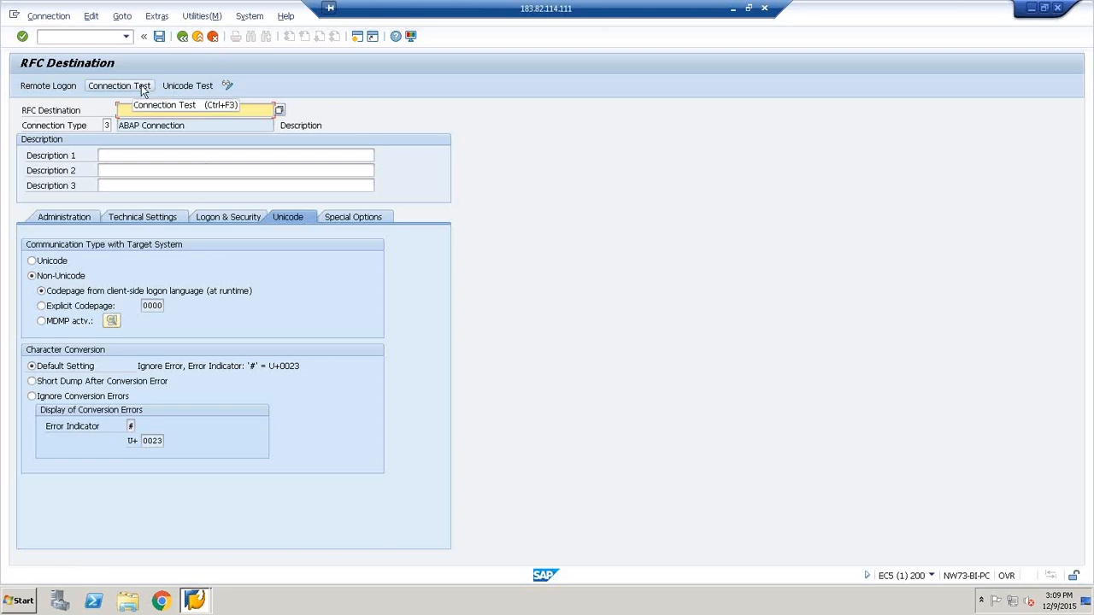
Look at the test utilities available for the new RFC destination, without running any of them
{"action": "left_click", "coordinate": [197, 18]}
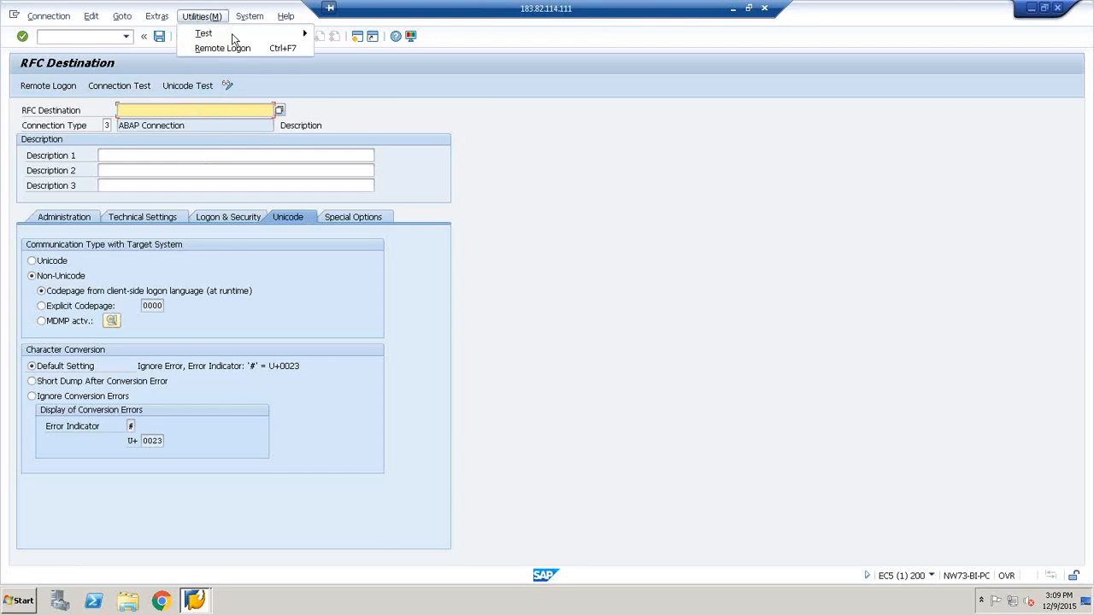
{"action": "mouse_move", "coordinate": [231, 33]}
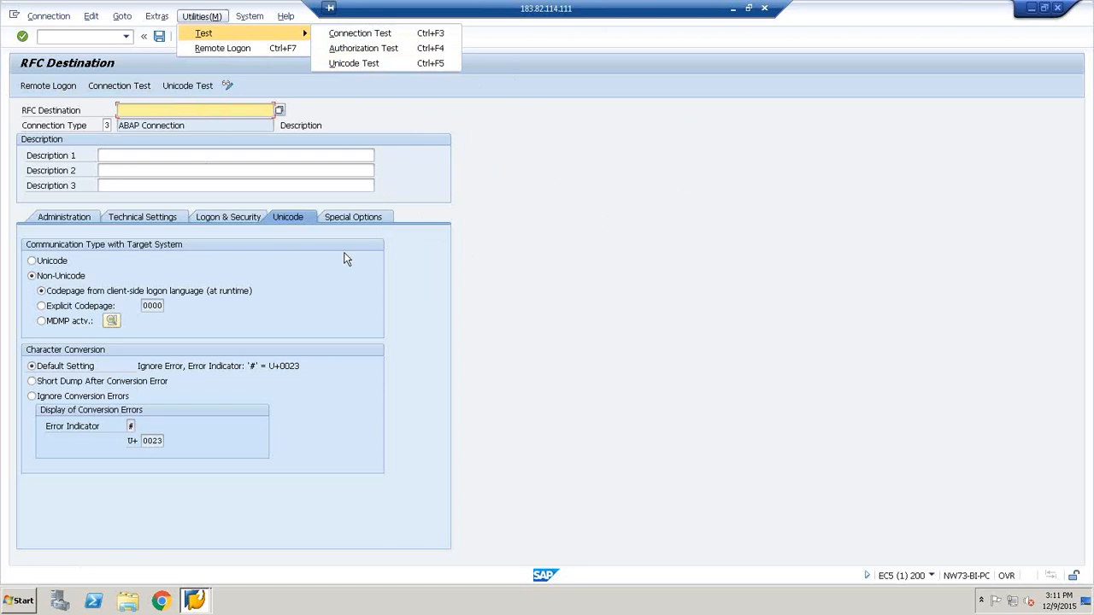
{"action": "left_click", "coordinate": [274, 91]}
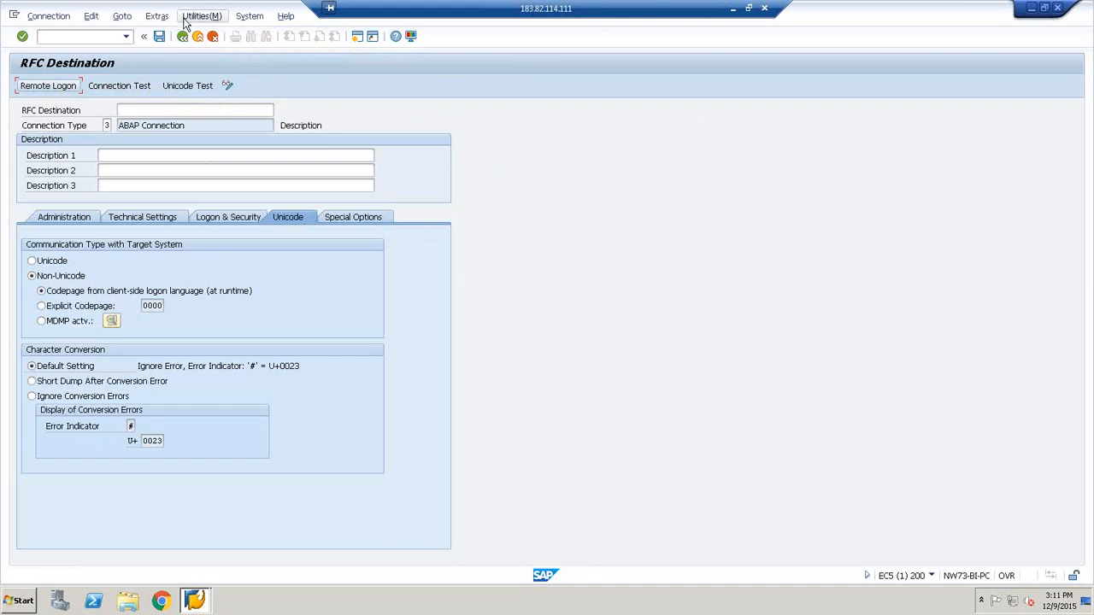
Open the search help for the RFC Destination name, enlarge it and list the existing destinations without restrictions
{"action": "left_click", "coordinate": [151, 109]}
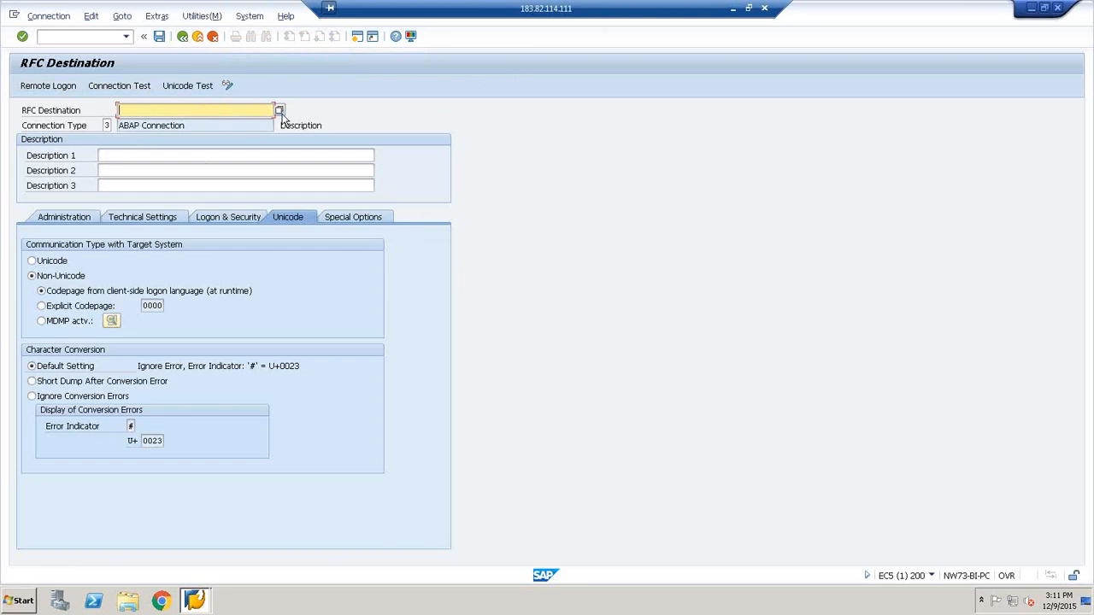
{"action": "left_click", "coordinate": [280, 110]}
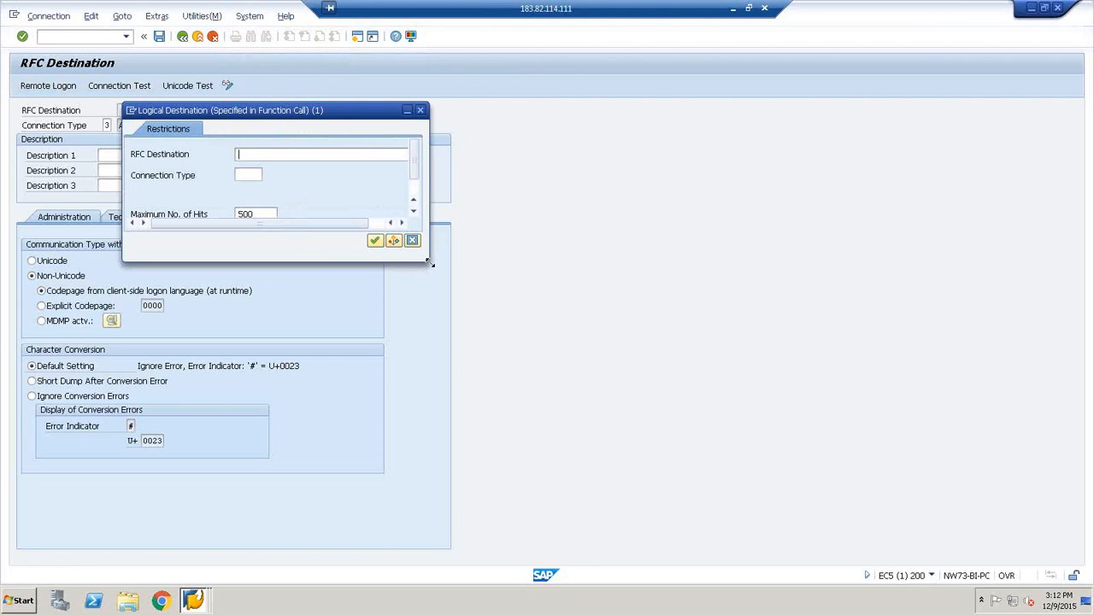
{"action": "left_click_drag", "start_coordinate": [431, 264], "coordinate": [567, 298]}
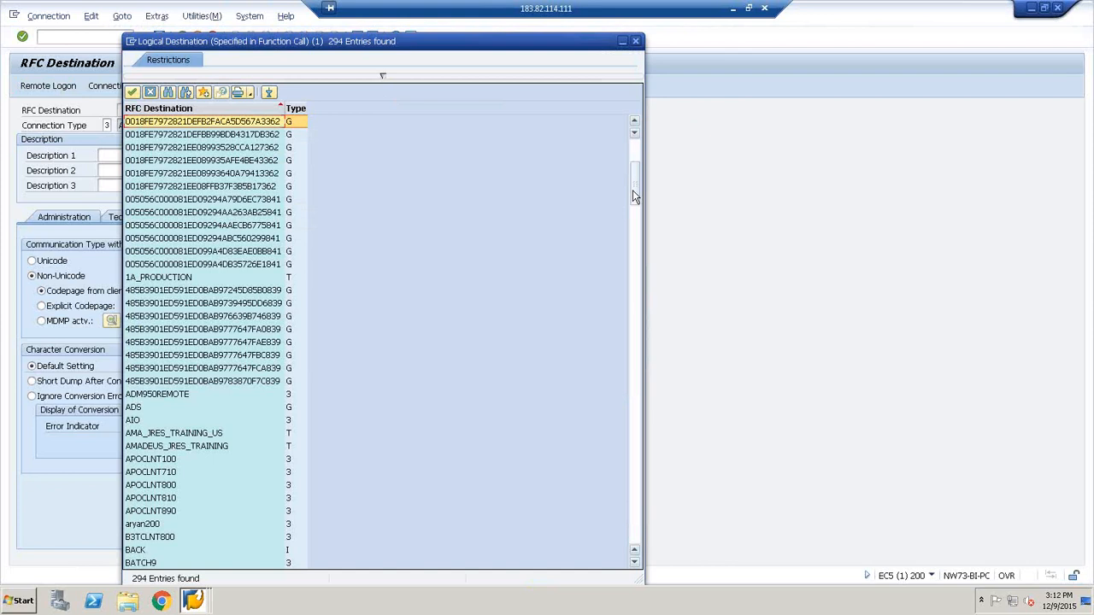
Look through the list of existing RFC destinations and their connection types, and close it without choosing one
{"action": "scroll", "coordinate": [633, 194], "scroll_direction": "down", "scroll_amount": 9}
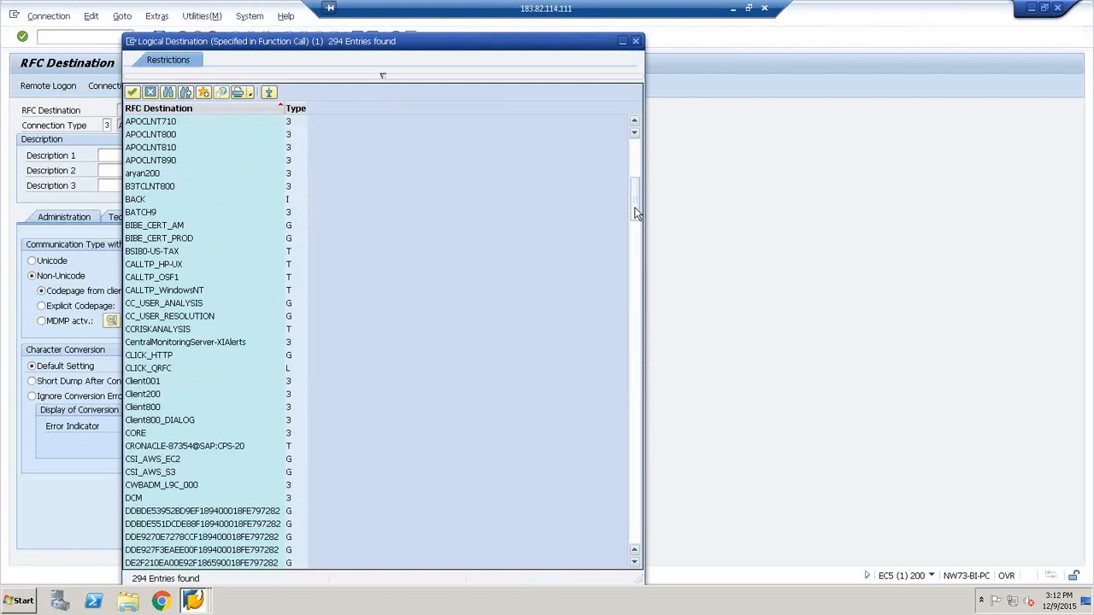
{"action": "left_click_drag", "start_coordinate": [636, 213], "coordinate": [635, 282]}
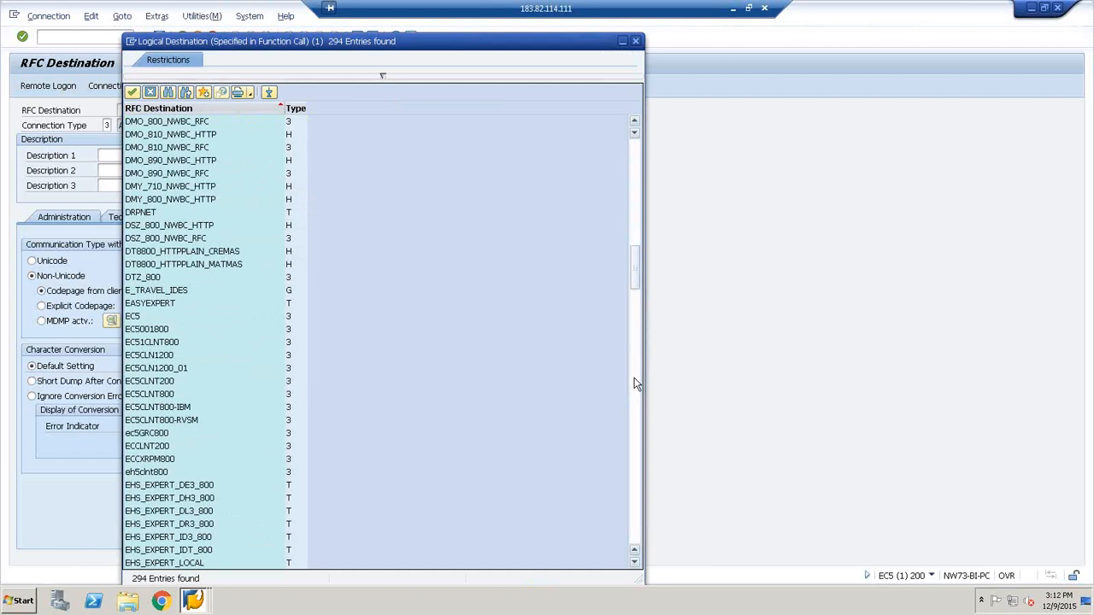
{"action": "left_click", "coordinate": [635, 385]}
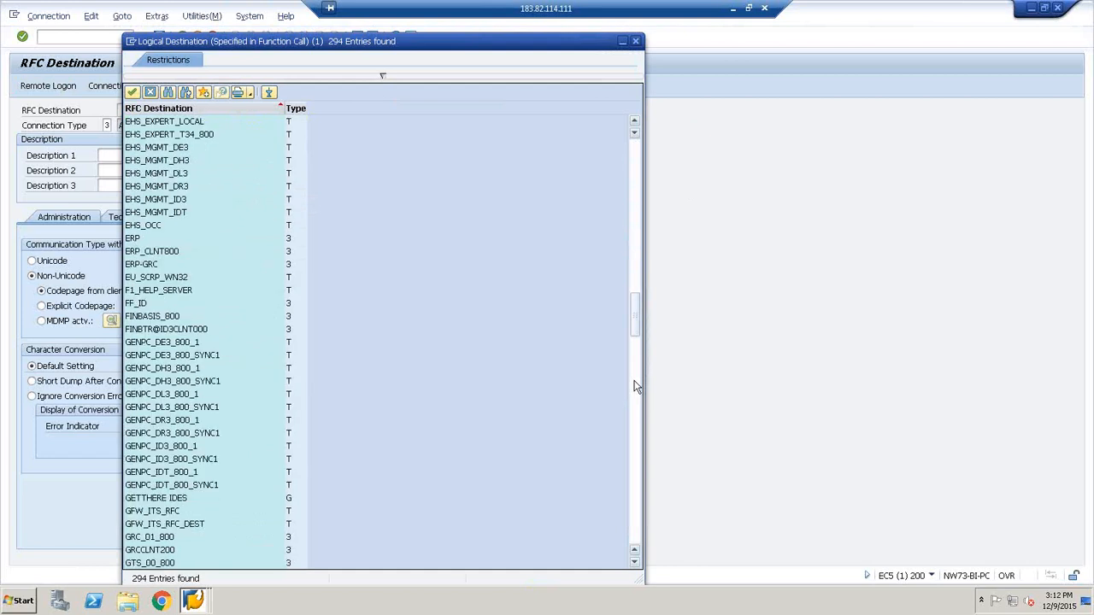
{"action": "left_click", "coordinate": [635, 387]}
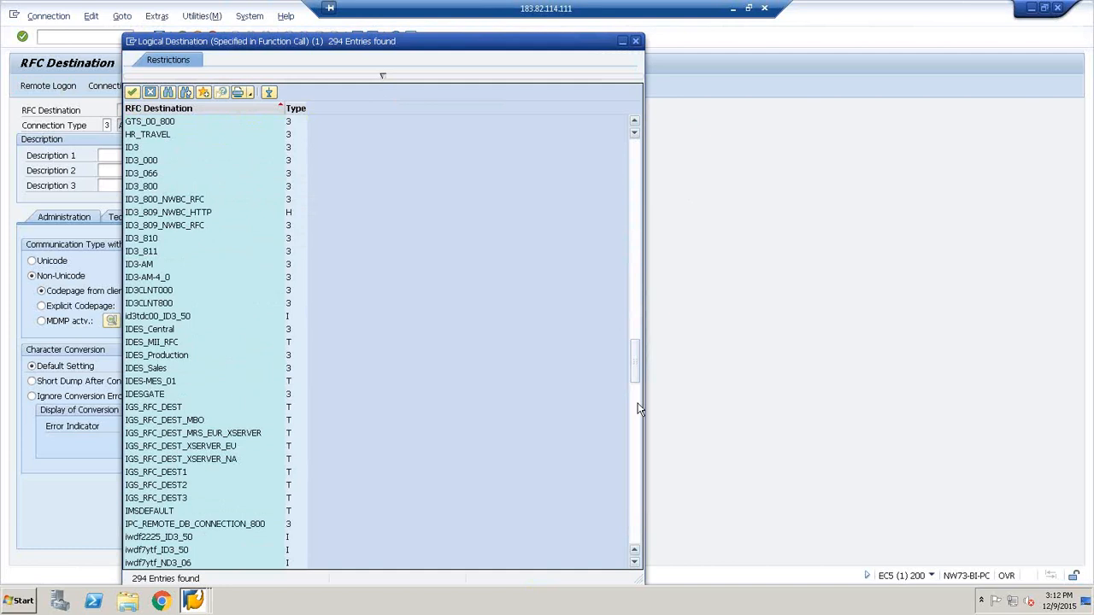
{"action": "left_click", "coordinate": [638, 408]}
{"action": "left_click", "coordinate": [637, 482]}
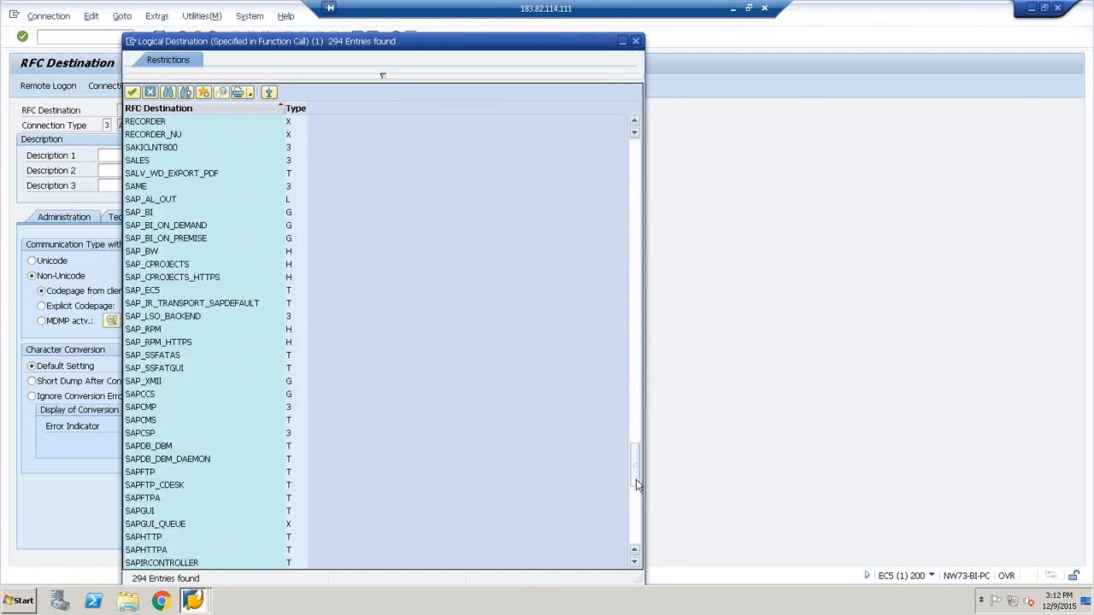
{"action": "left_click", "coordinate": [636, 487]}
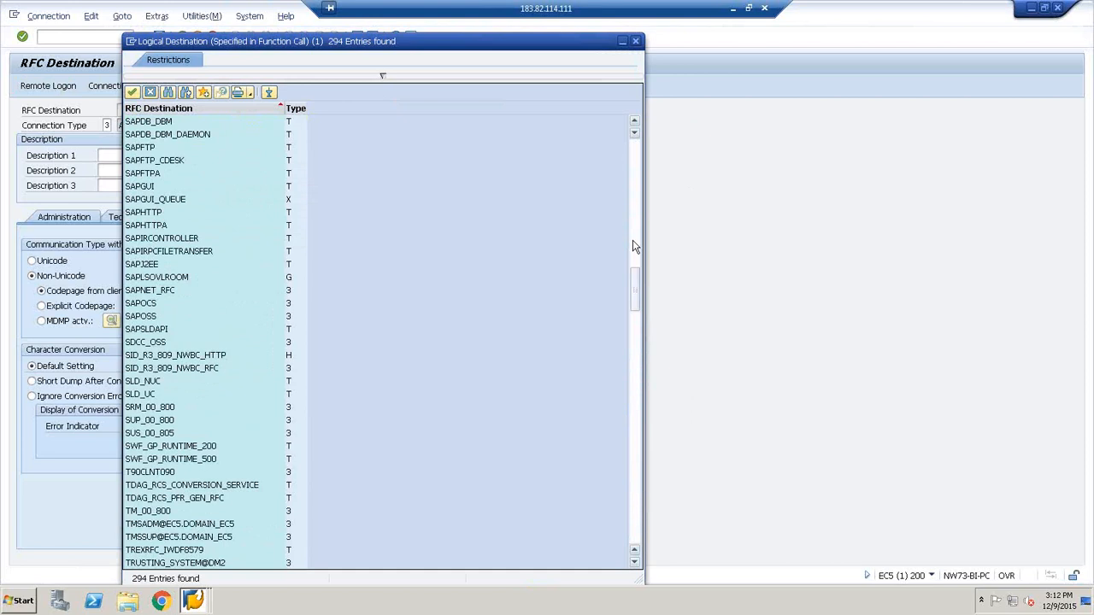
{"action": "left_click_drag", "start_coordinate": [635, 273], "coordinate": [638, 141]}
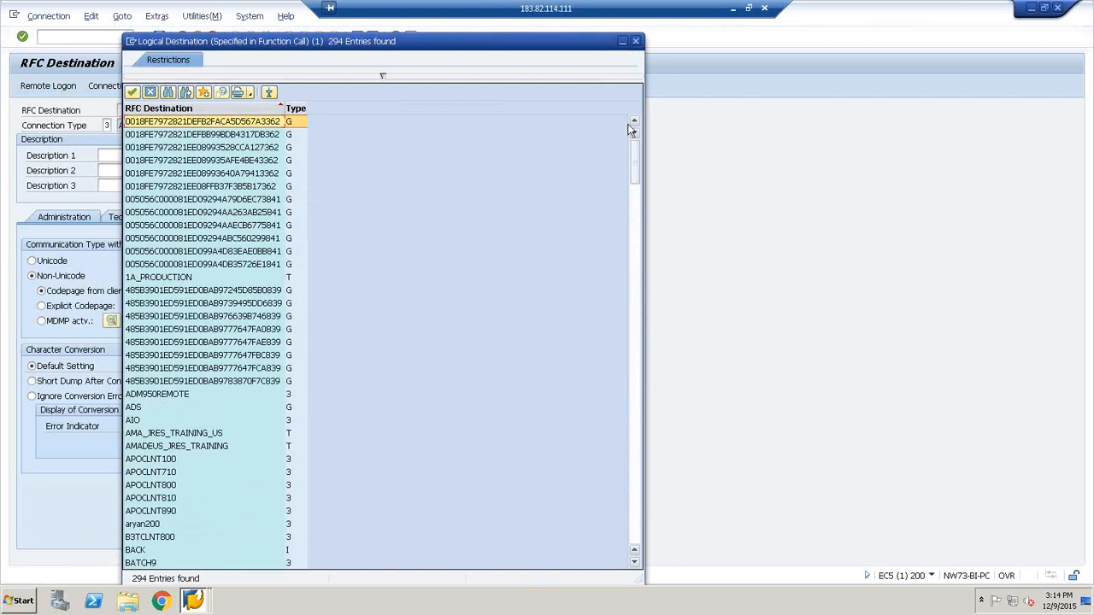
{"action": "left_click", "coordinate": [636, 42]}
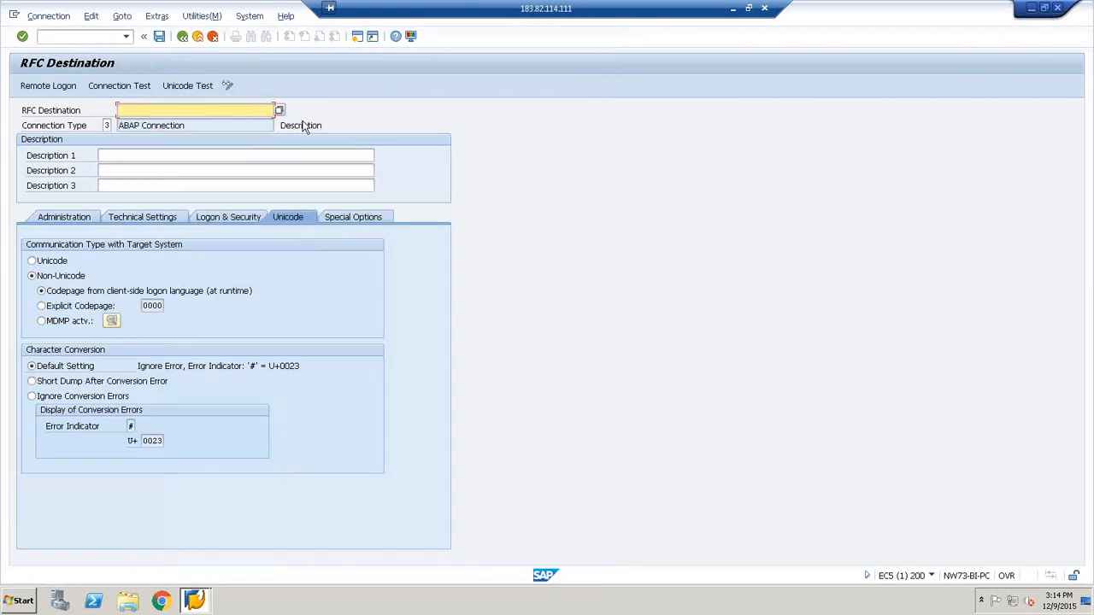
{"action": "left_click", "coordinate": [324, 126]}
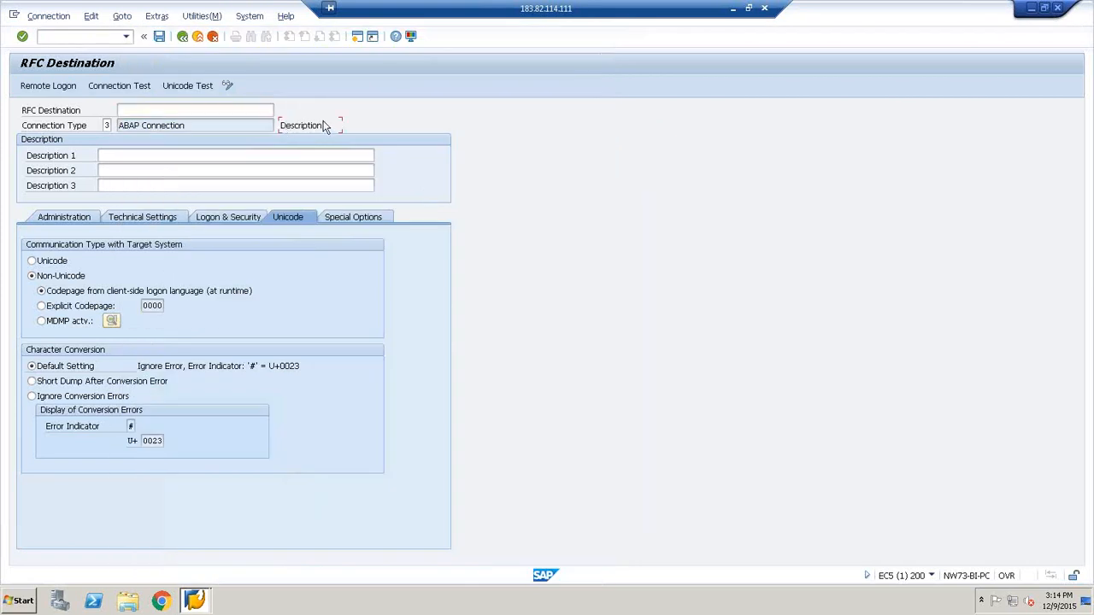
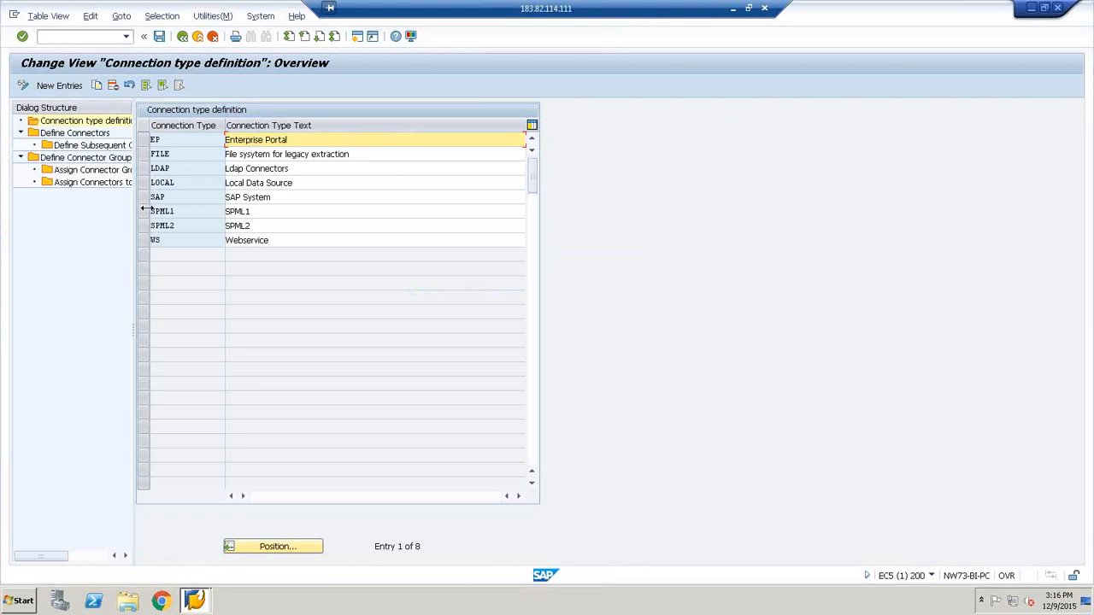
Reopen the Maintain Connectors and Connection Types activity with a wider Dialog Structure area and open a blank connection type entry list
{"action": "left_click_drag", "start_coordinate": [143, 209], "coordinate": [246, 217]}
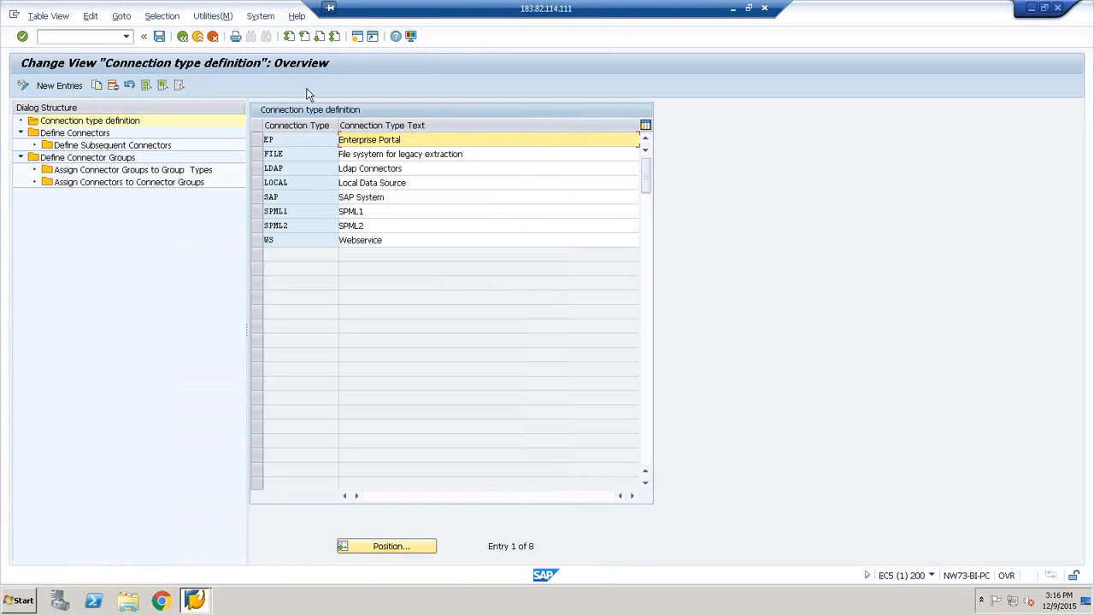
{"action": "left_click", "coordinate": [212, 37]}
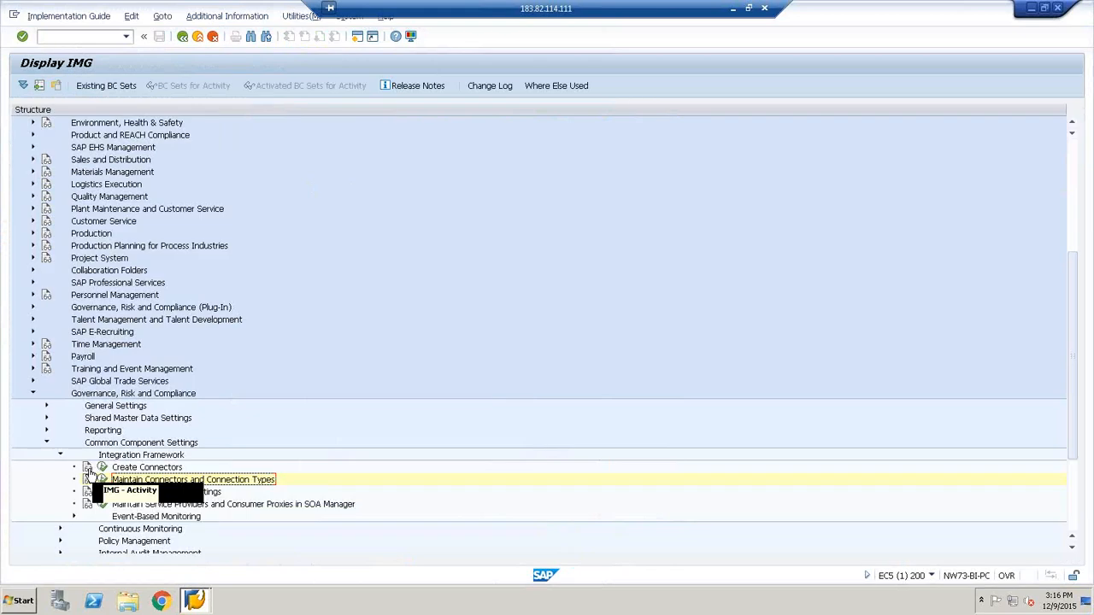
{"action": "left_click", "coordinate": [101, 481]}
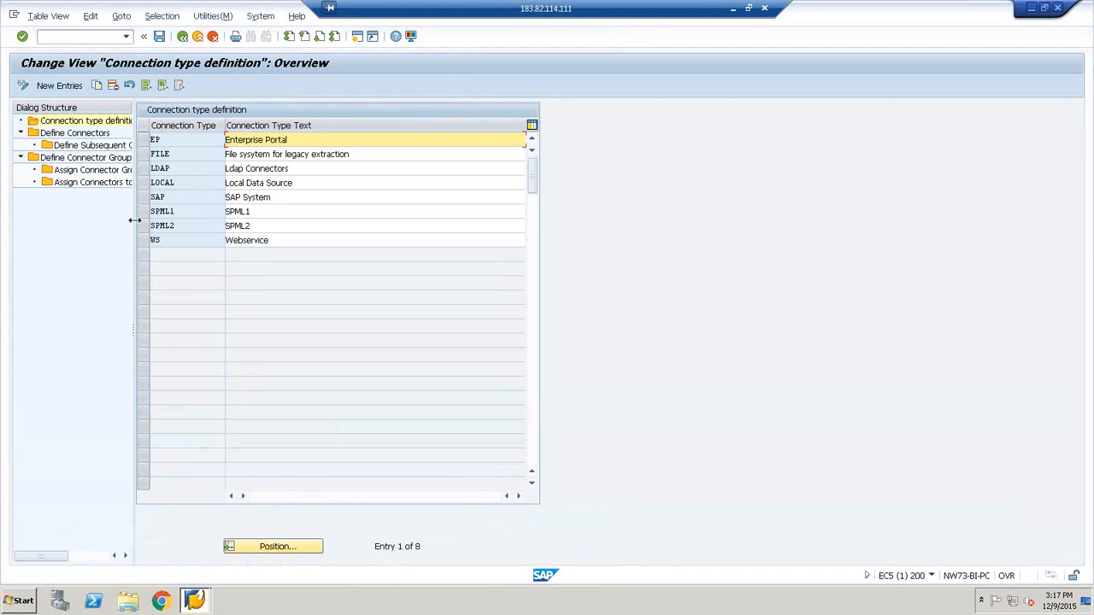
{"action": "left_click_drag", "start_coordinate": [135, 221], "coordinate": [214, 212]}
{"action": "key", "text": "F5"}
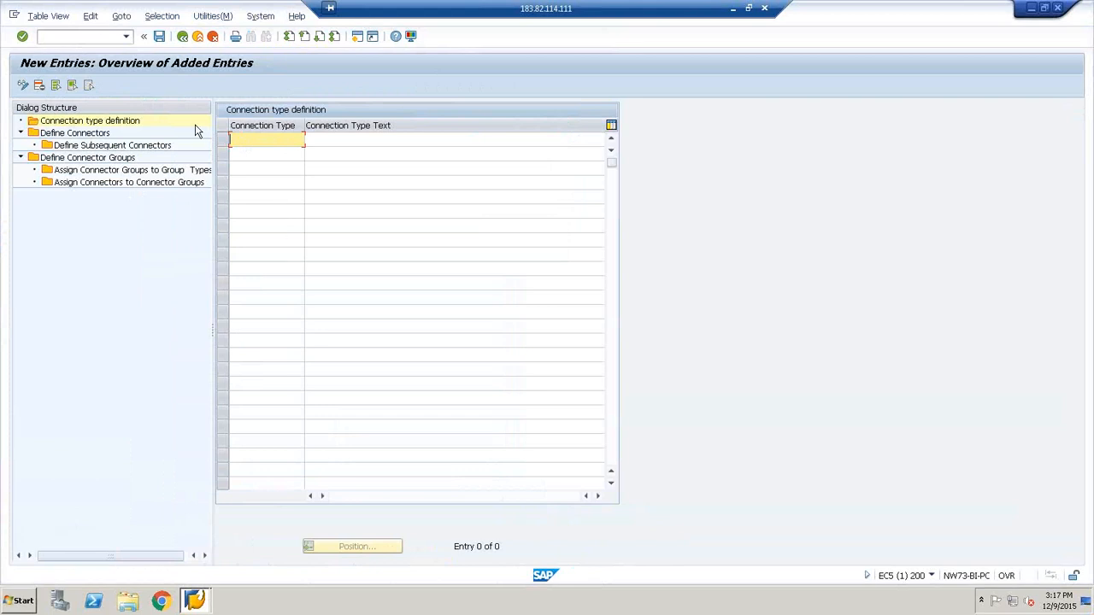
Open the Assign Connector Groups to Group Types view for connector group SAP_R3_LG
{"action": "left_click", "coordinate": [122, 183]}
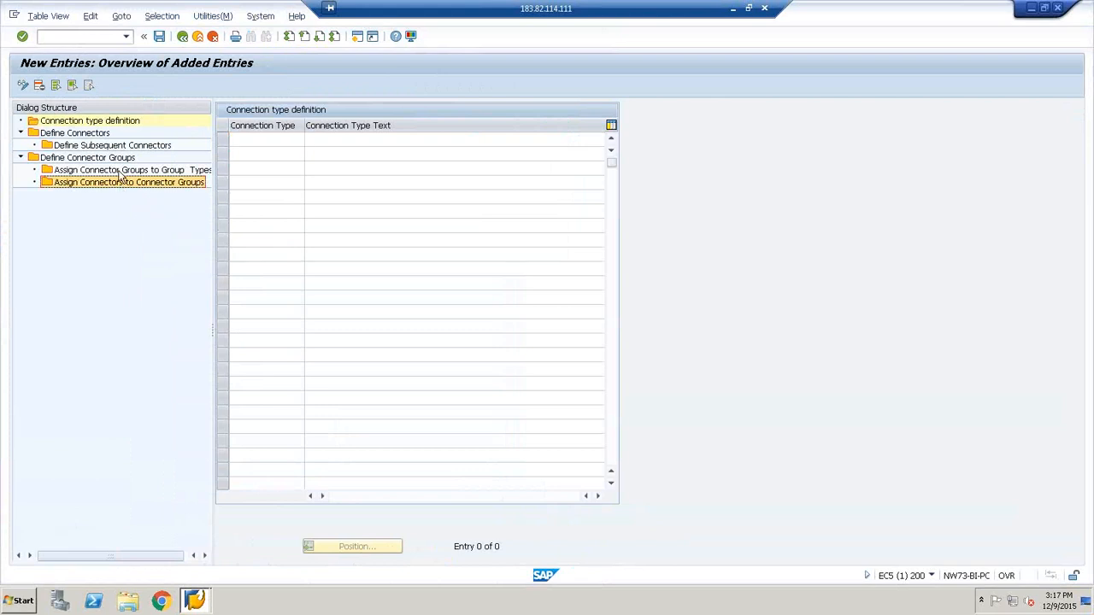
{"action": "left_click", "coordinate": [134, 171]}
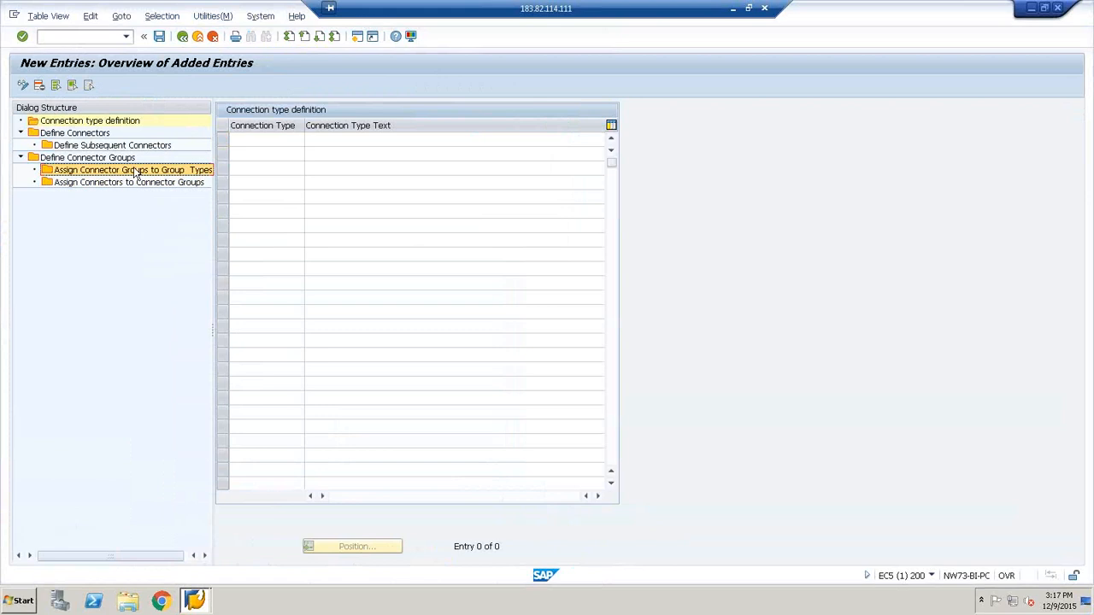
{"action": "double_click", "coordinate": [181, 175]}
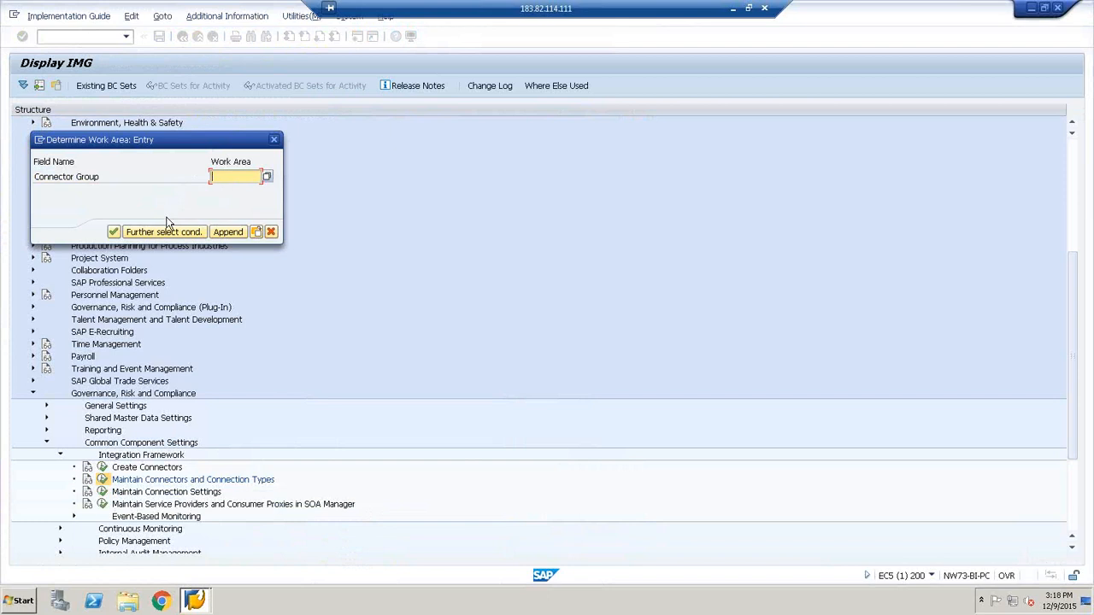
{"action": "left_click", "coordinate": [267, 177]}
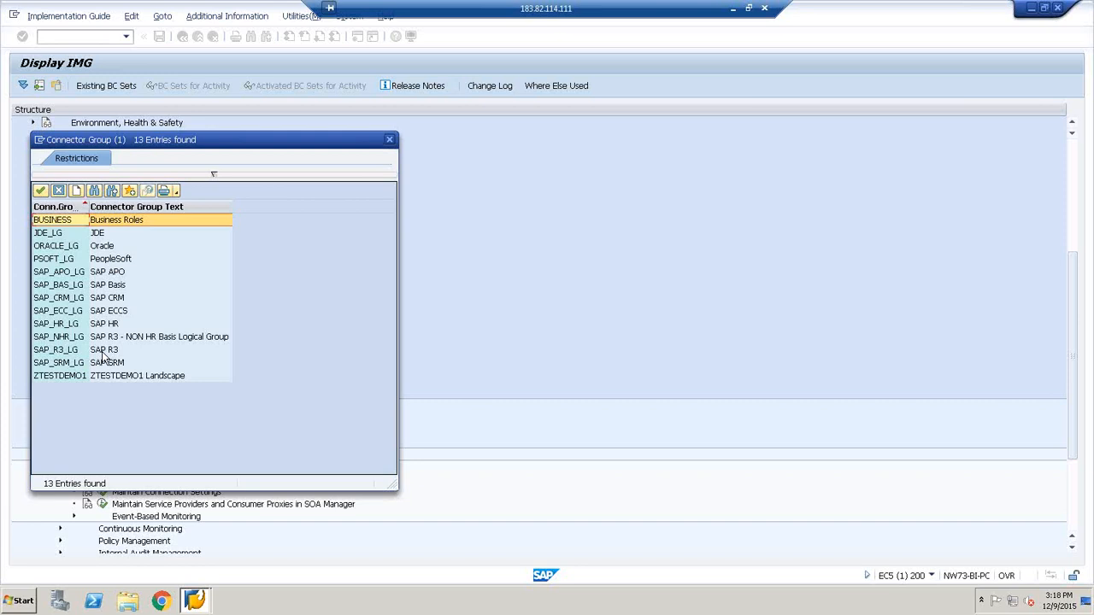
{"action": "left_click", "coordinate": [102, 352]}
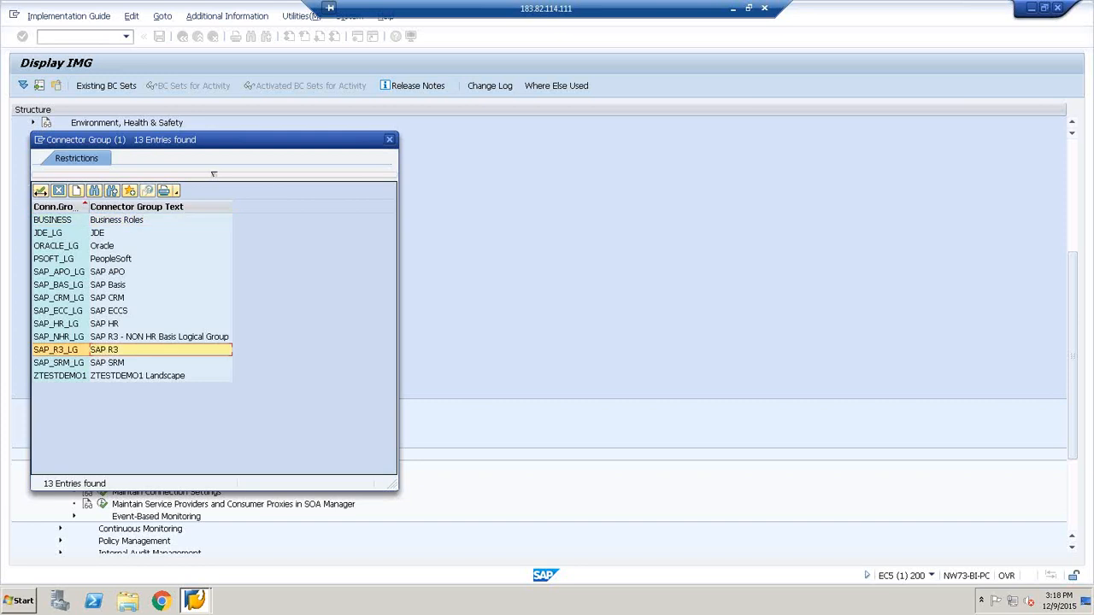
{"action": "left_click", "coordinate": [40, 191]}
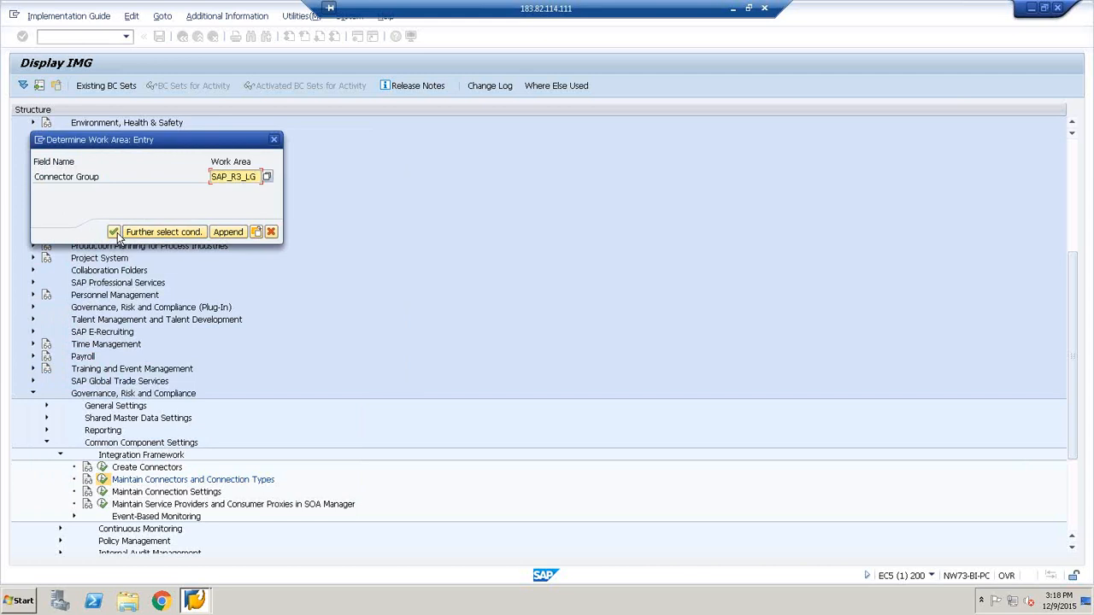
{"action": "left_click", "coordinate": [114, 231]}
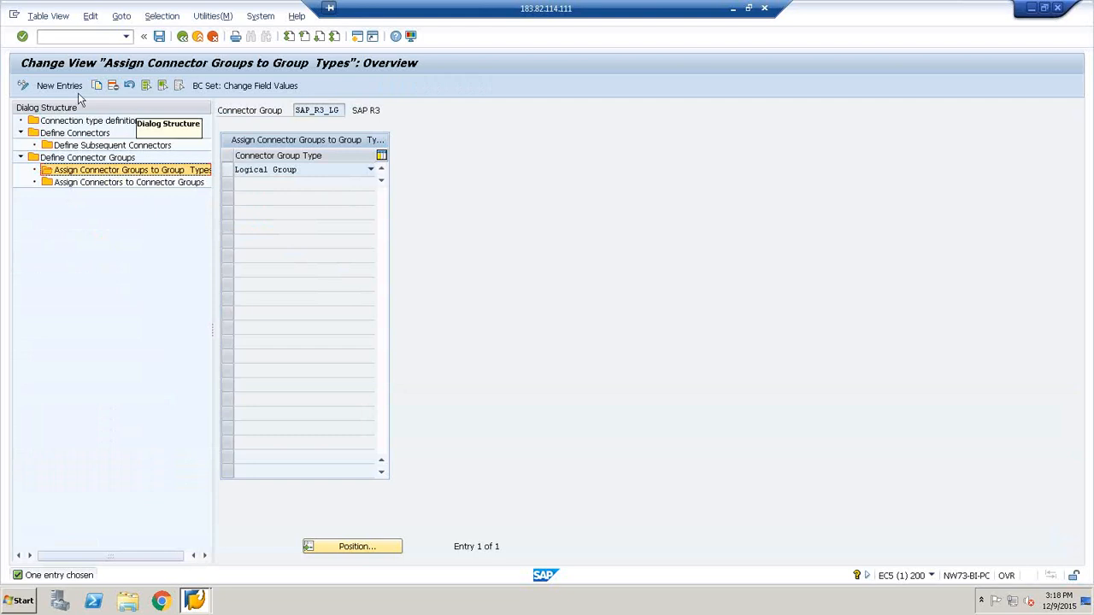
Try to add and save a new Logical Group type assignment for connector group SAP_R3_LG
{"action": "left_click", "coordinate": [229, 175]}
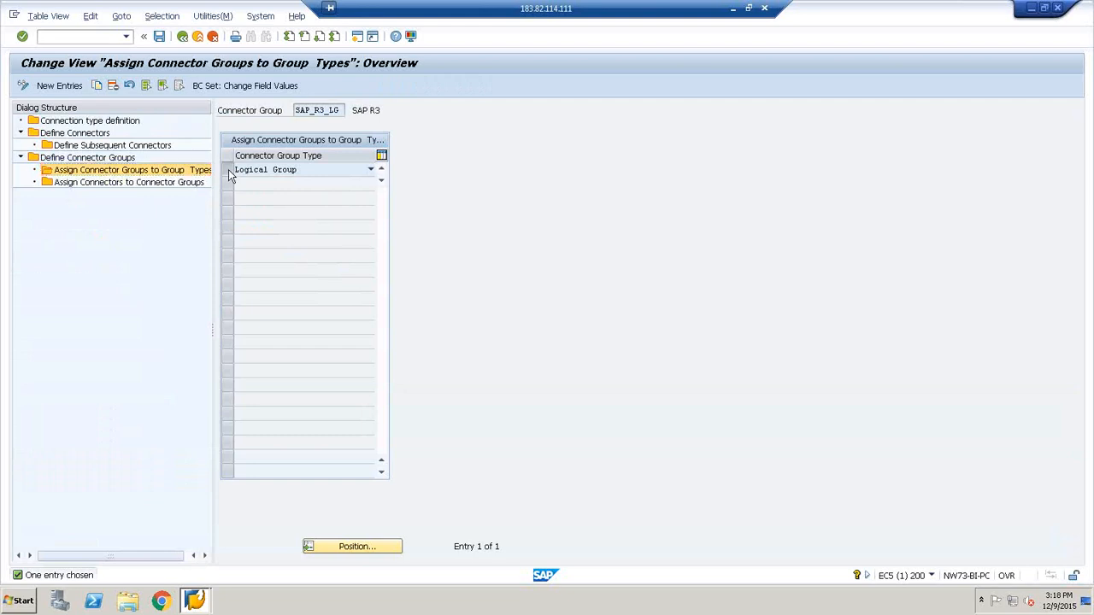
{"action": "left_click", "coordinate": [47, 87]}
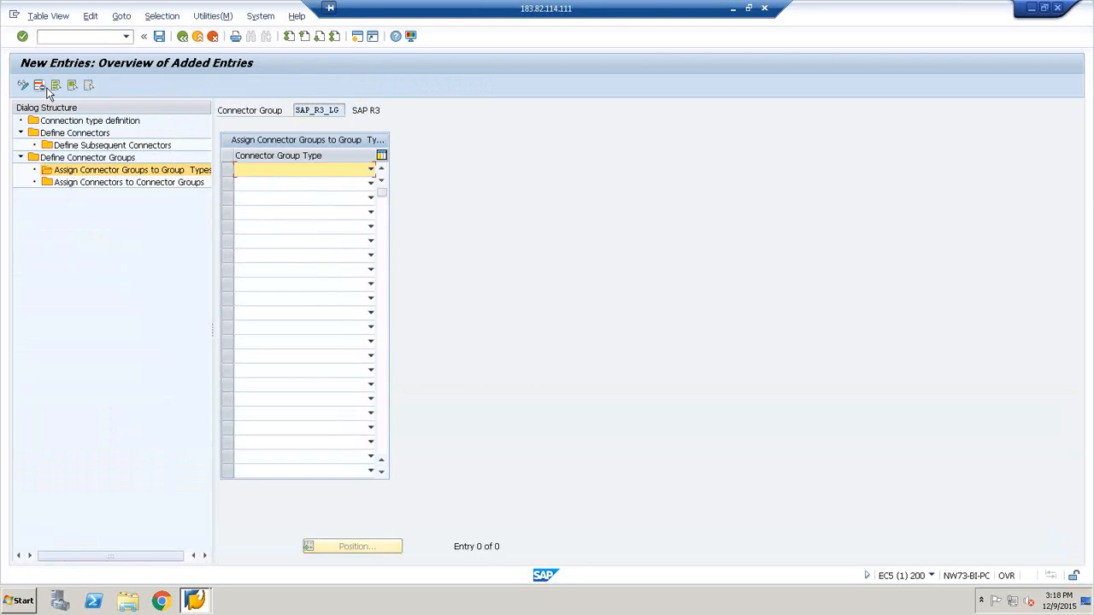
{"action": "left_click", "coordinate": [282, 170]}
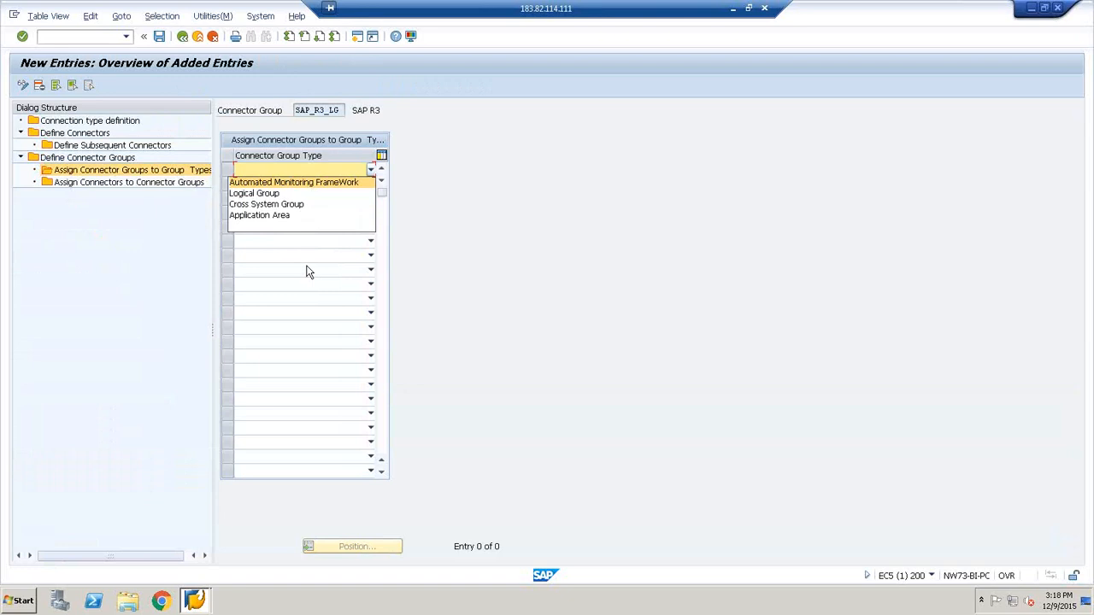
{"action": "left_click", "coordinate": [268, 162]}
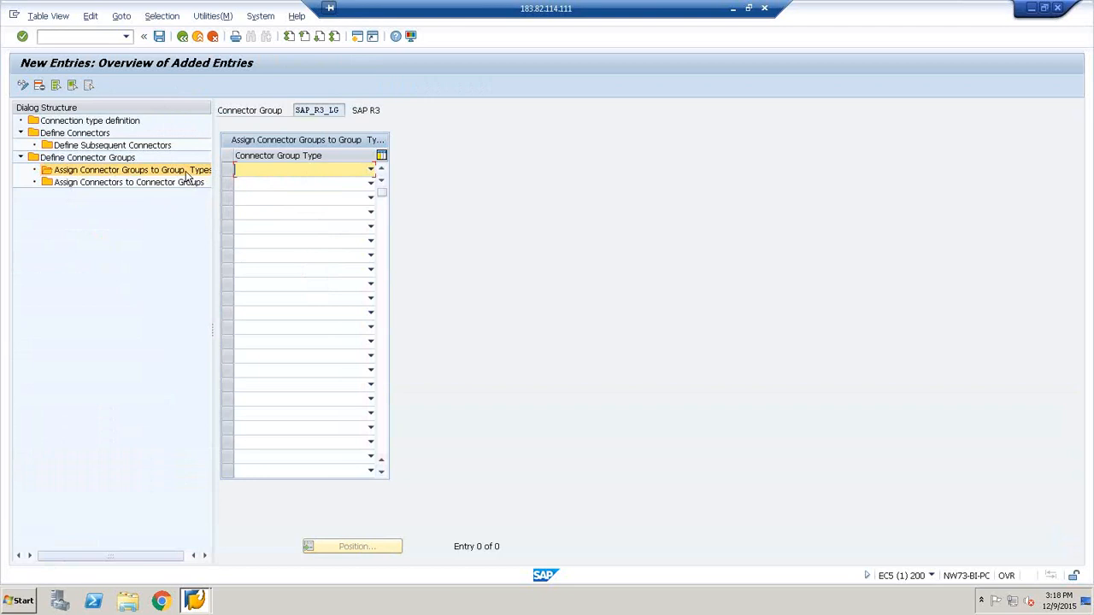
{"action": "left_click", "coordinate": [370, 170]}
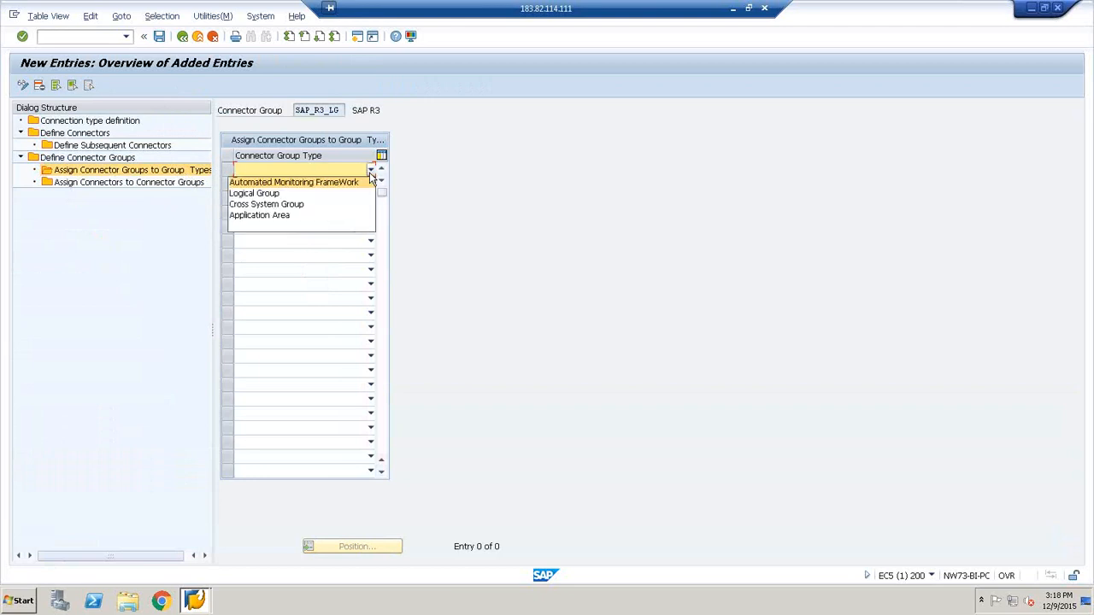
{"action": "left_click", "coordinate": [269, 193]}
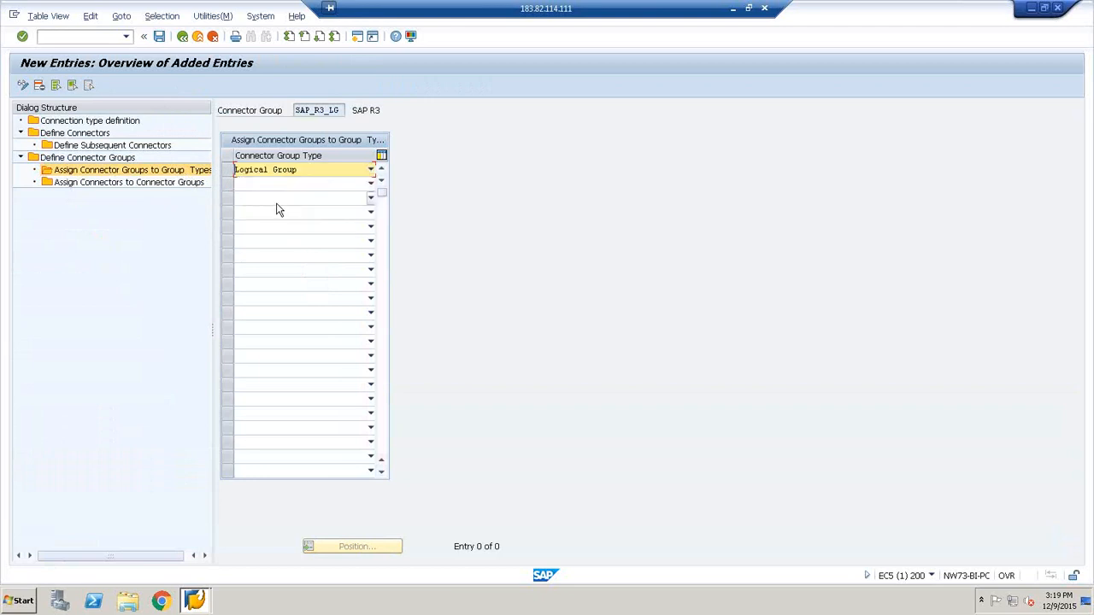
{"action": "left_click", "coordinate": [160, 36]}
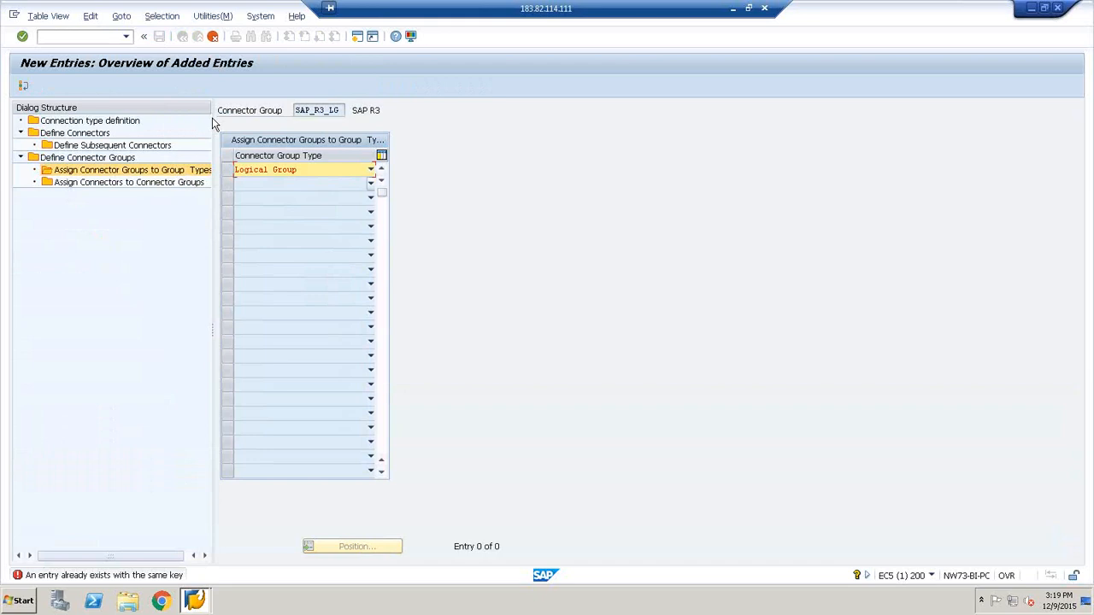
{"action": "left_click", "coordinate": [213, 36]}
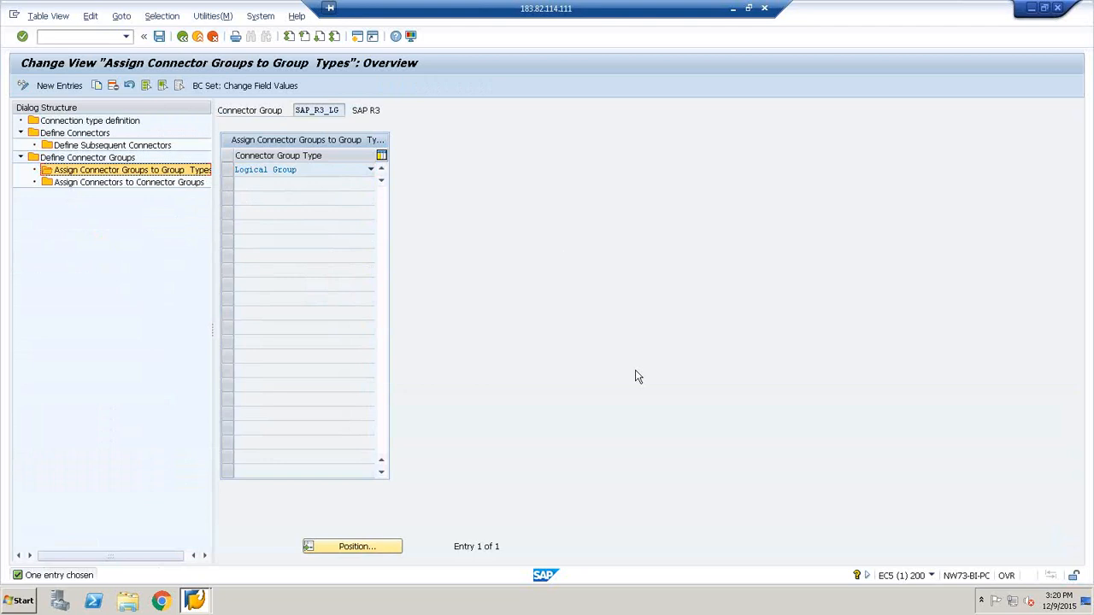
Retry saving Logical Group as a new group type for SAP_R3_LG, and discard the entry to return to the overview
{"action": "double_click", "coordinate": [180, 176]}
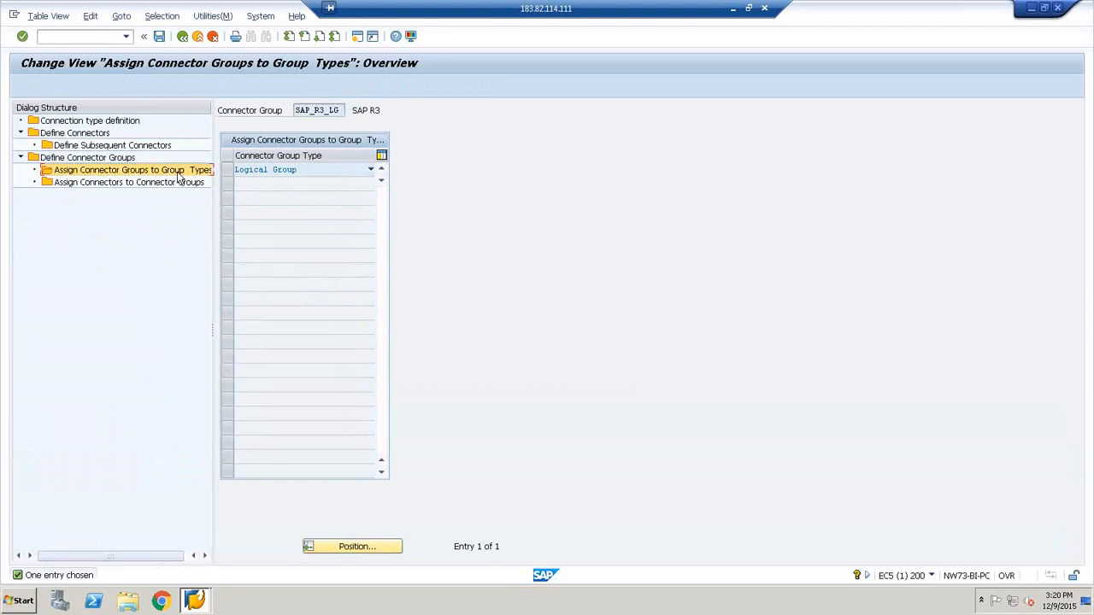
{"action": "left_click", "coordinate": [240, 170]}
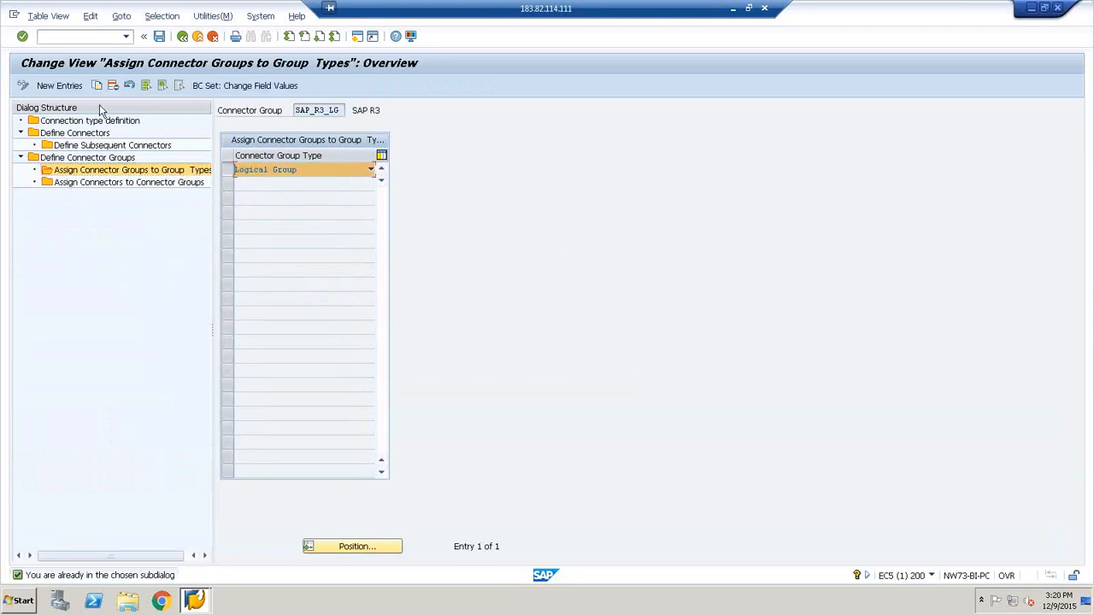
{"action": "left_click", "coordinate": [48, 87]}
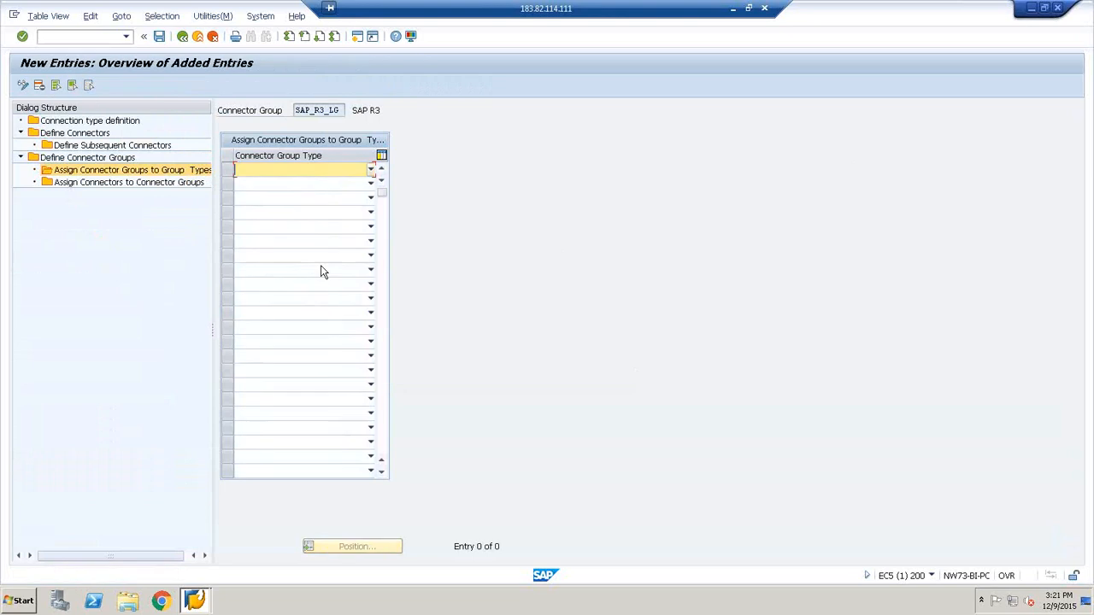
{"action": "left_click", "coordinate": [372, 170]}
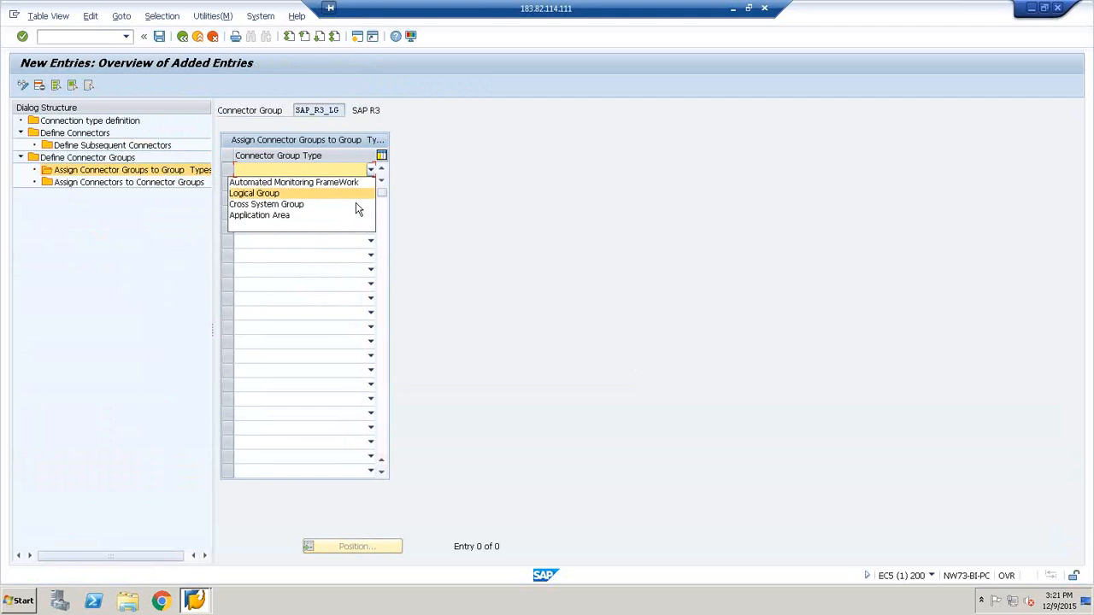
{"action": "left_click", "coordinate": [353, 196]}
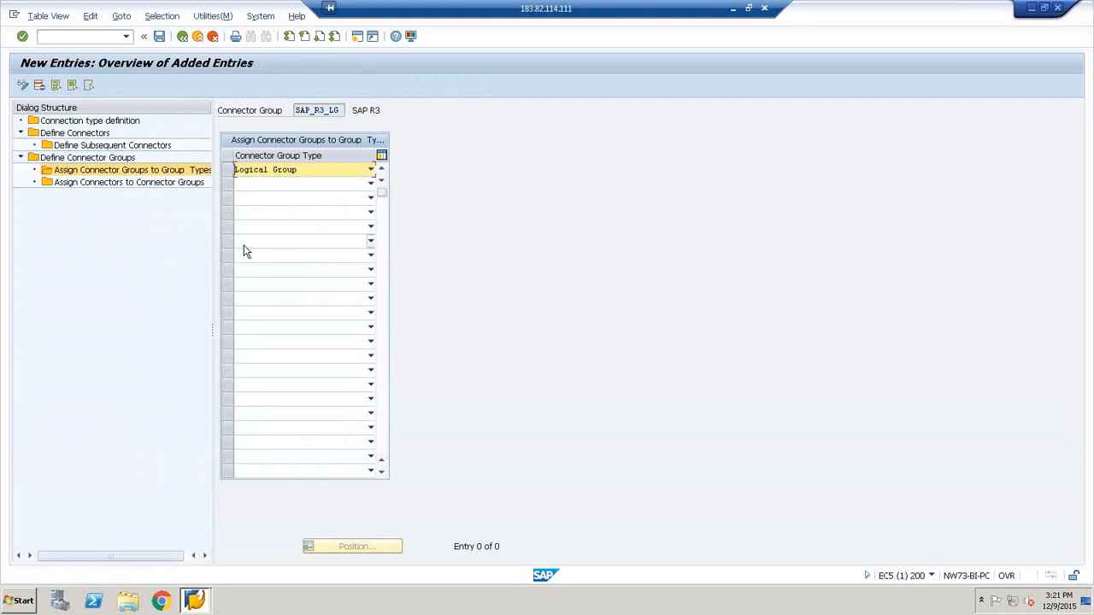
{"action": "left_click", "coordinate": [160, 37]}
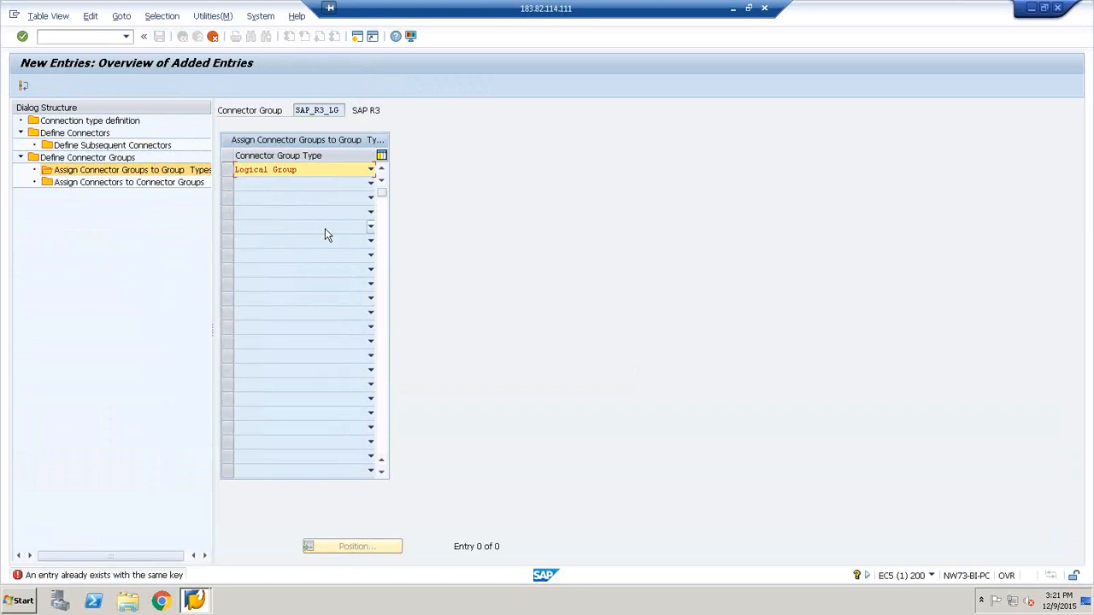
{"action": "left_click", "coordinate": [213, 37]}
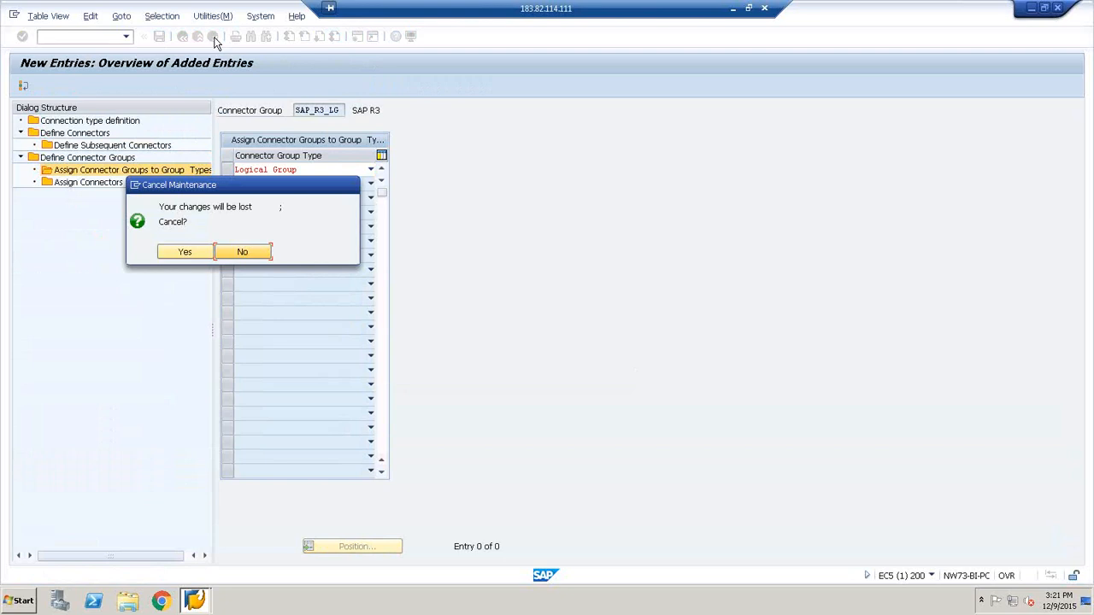
{"action": "key", "text": "Left"}
{"action": "key", "text": "Return"}
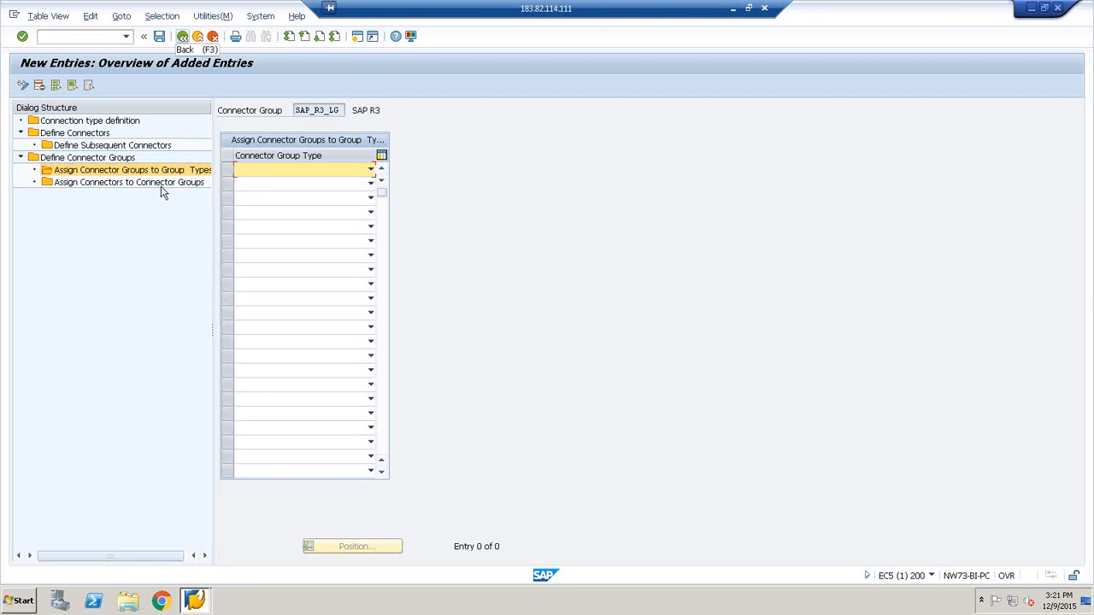
{"action": "left_click", "coordinate": [183, 37]}
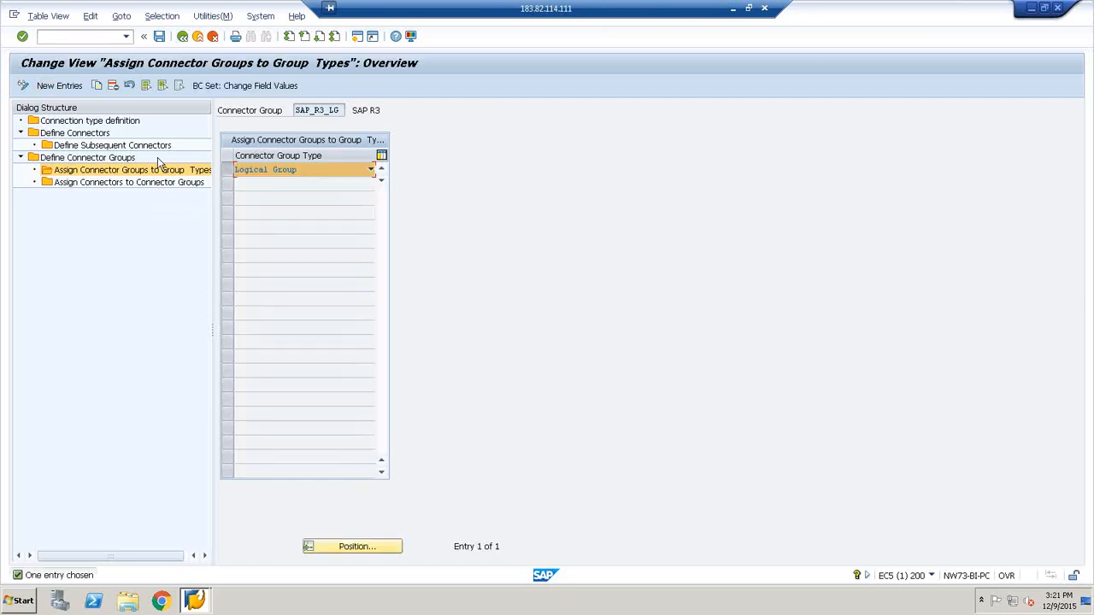
Open the Assign Connectors to Connector Groups view for connector group SAP_R3_LG
{"action": "left_click", "coordinate": [158, 184]}
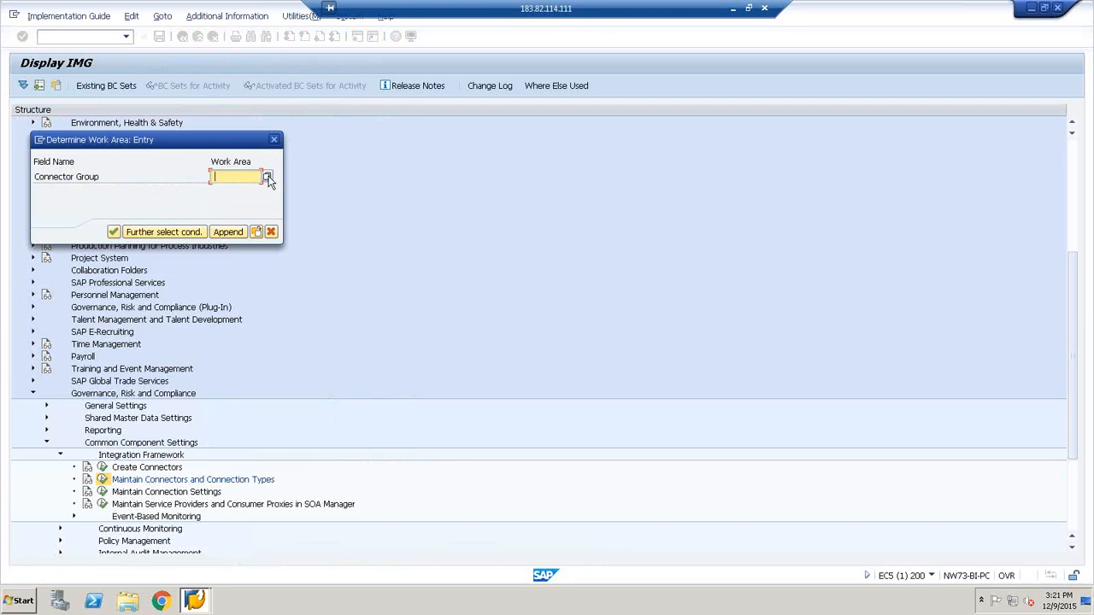
{"action": "left_click", "coordinate": [267, 177]}
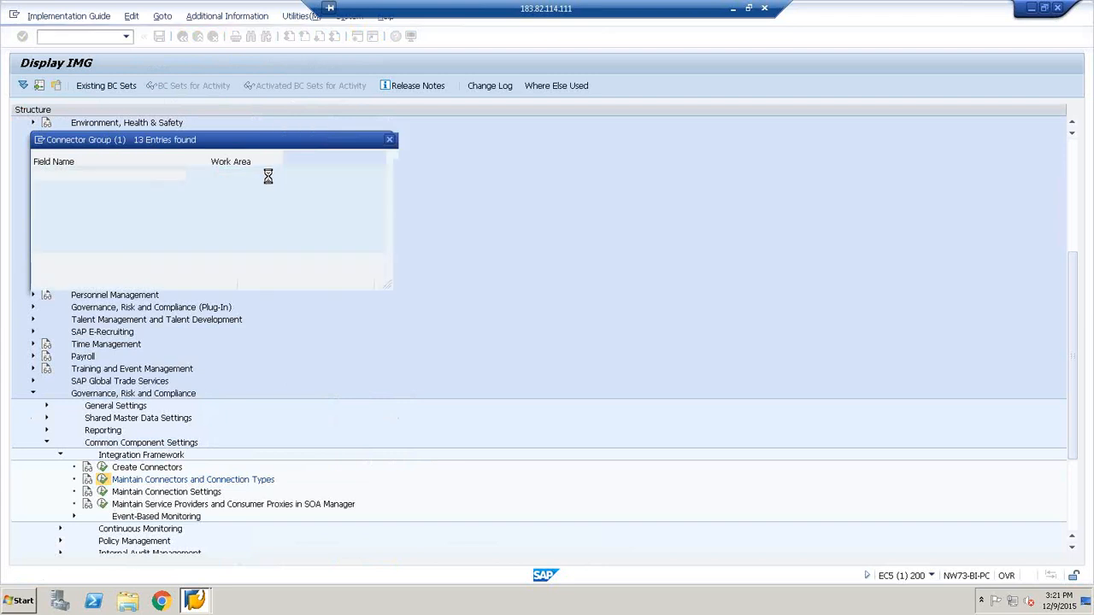
{"action": "left_click", "coordinate": [390, 141]}
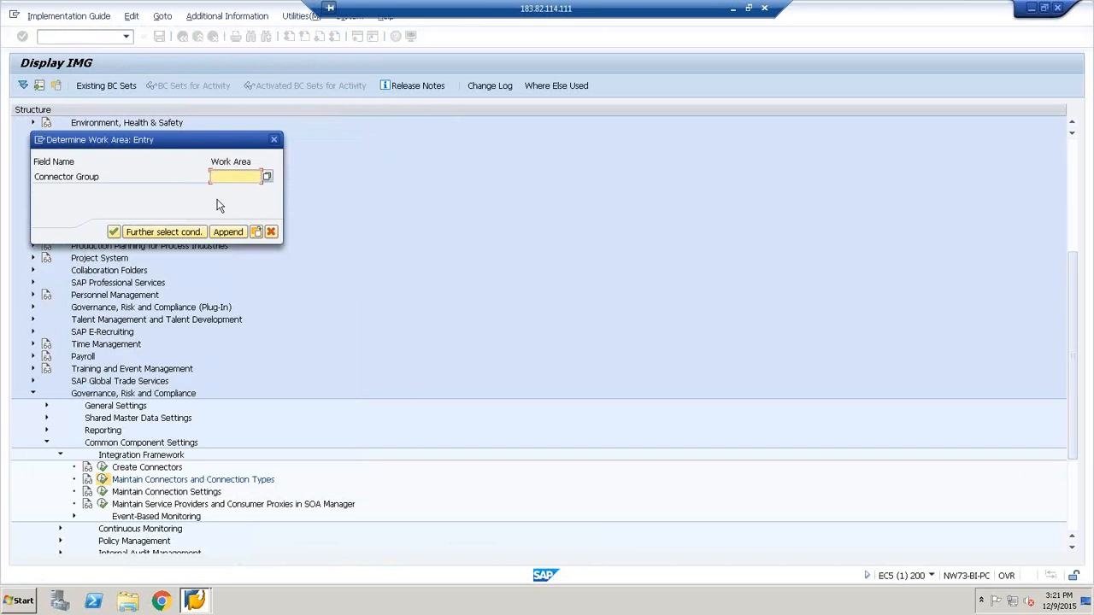
{"action": "left_click", "coordinate": [267, 177]}
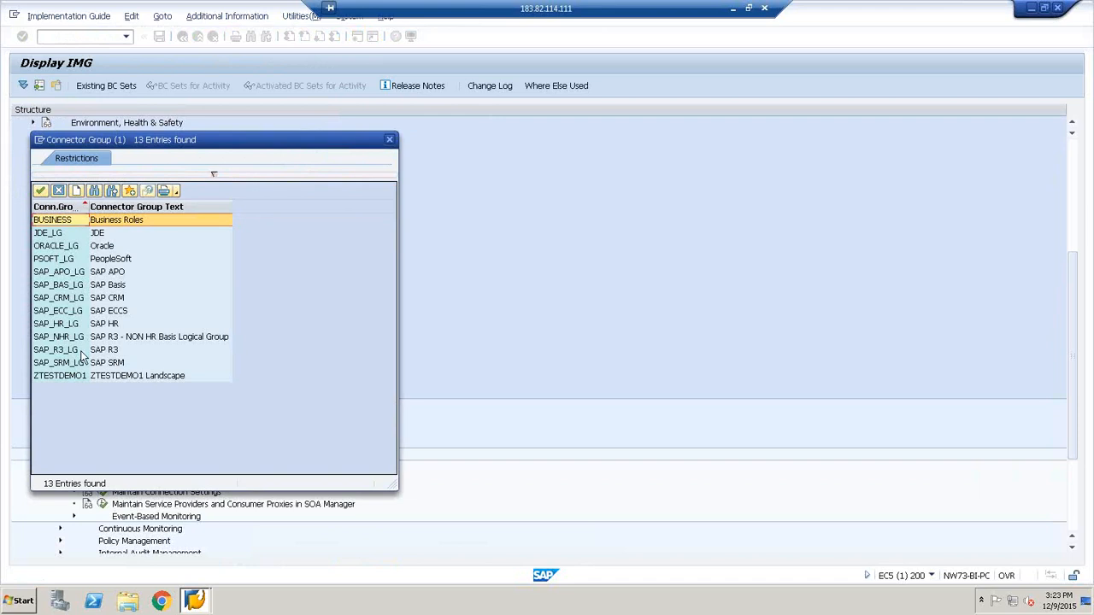
{"action": "left_click", "coordinate": [41, 192]}
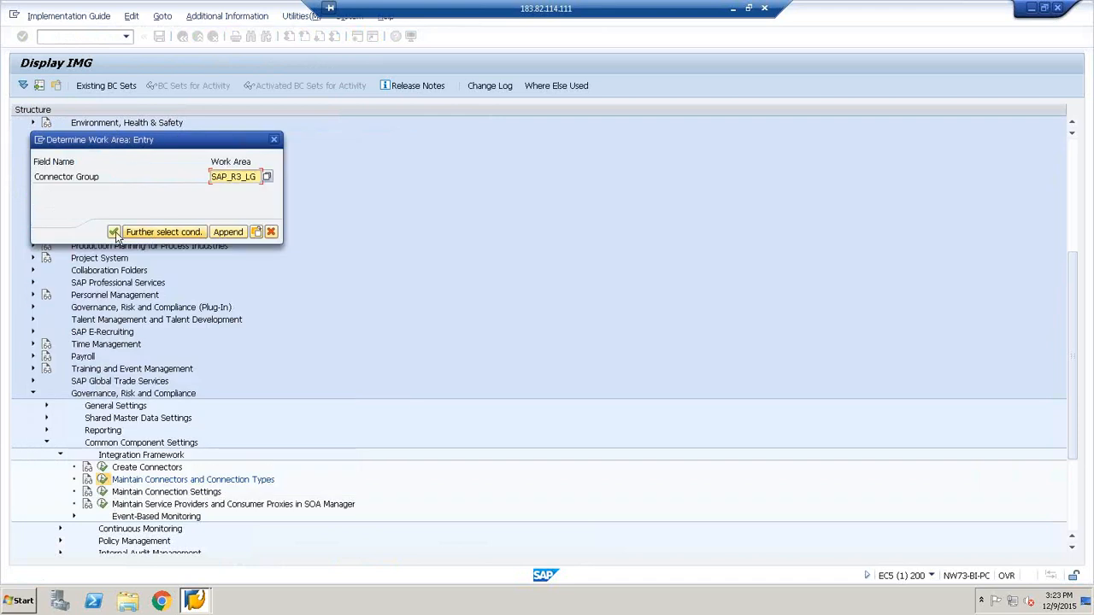
{"action": "left_click", "coordinate": [114, 235]}
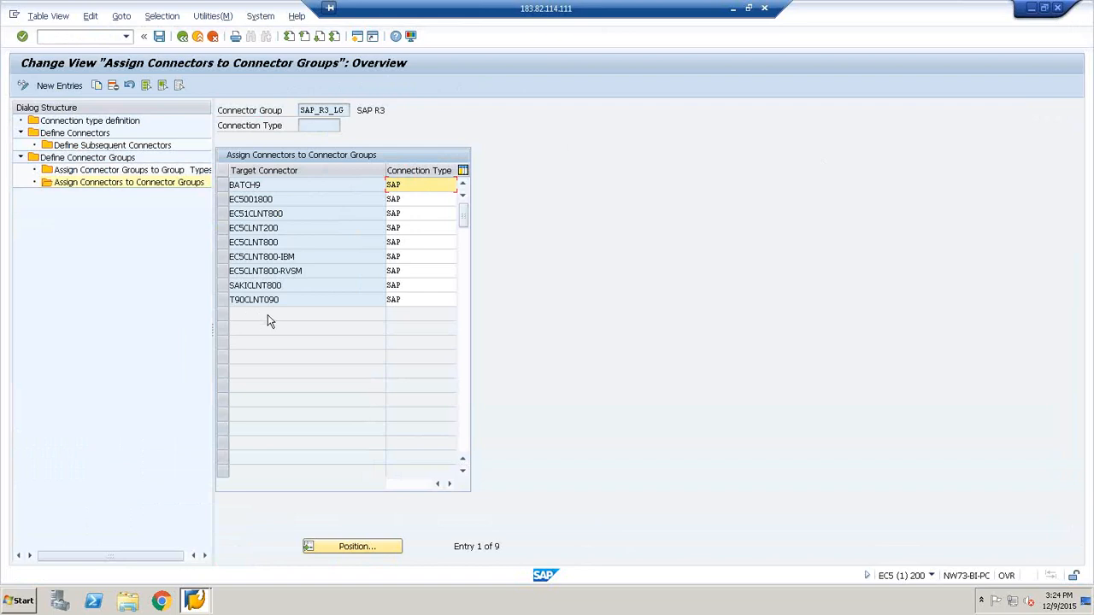
Try to assign target connector BATCH9 to connector group SAP_R3_LG as a new entry, and discard it to return to the overview
{"action": "left_click", "coordinate": [65, 89]}
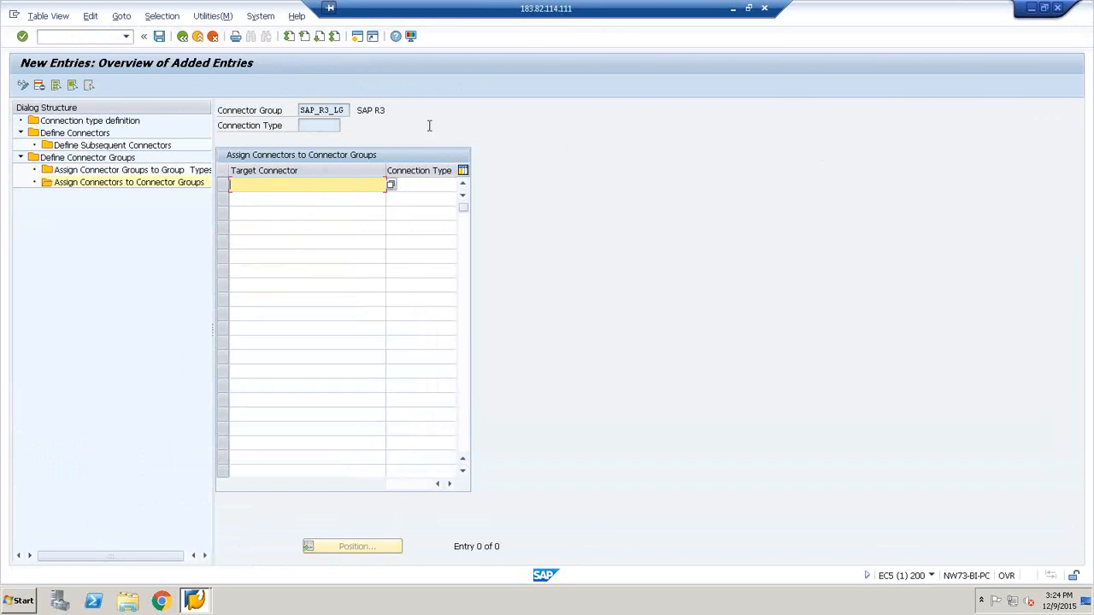
{"action": "left_click", "coordinate": [391, 186]}
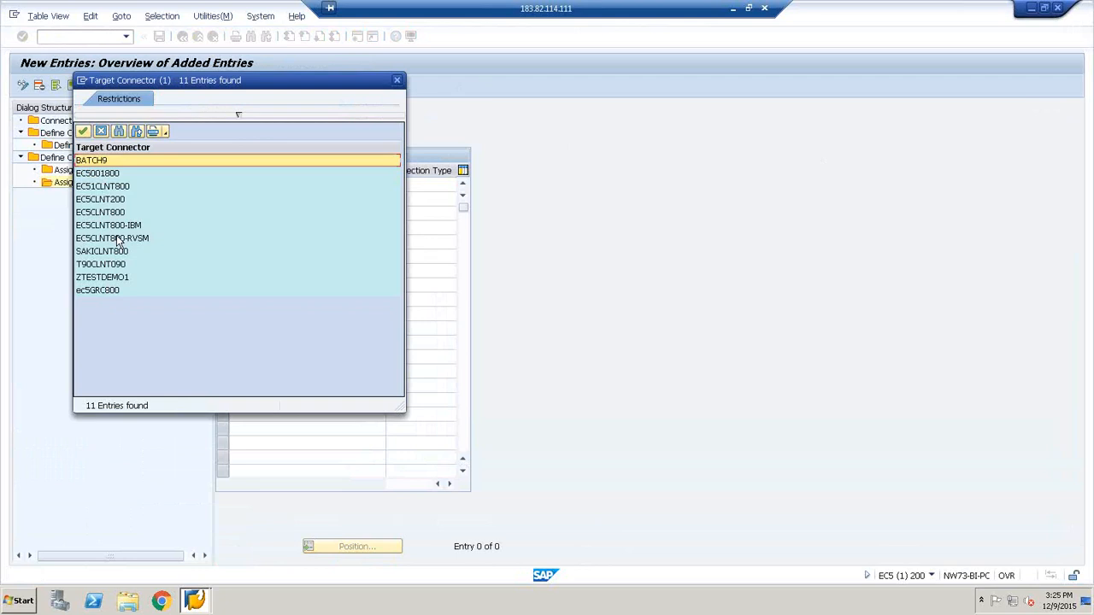
{"action": "left_click", "coordinate": [83, 132]}
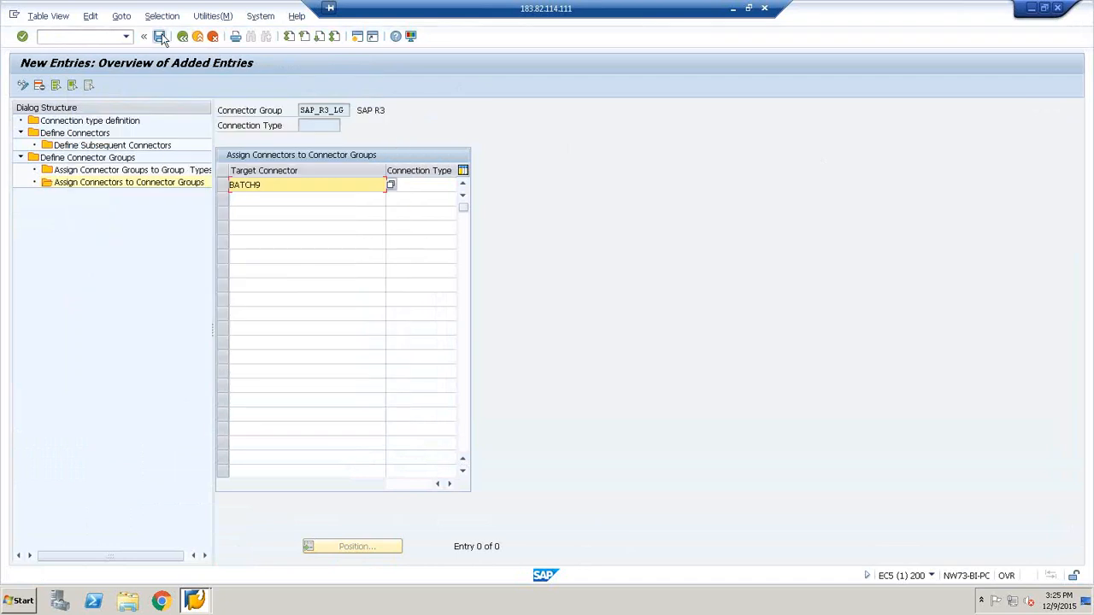
{"action": "left_click", "coordinate": [404, 187]}
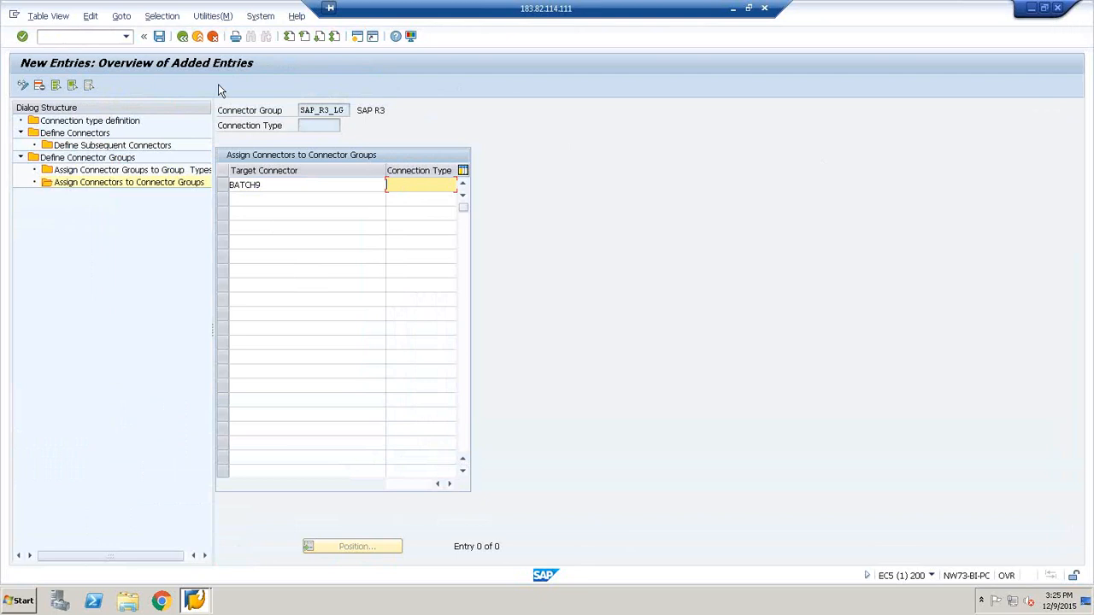
{"action": "left_click", "coordinate": [160, 35]}
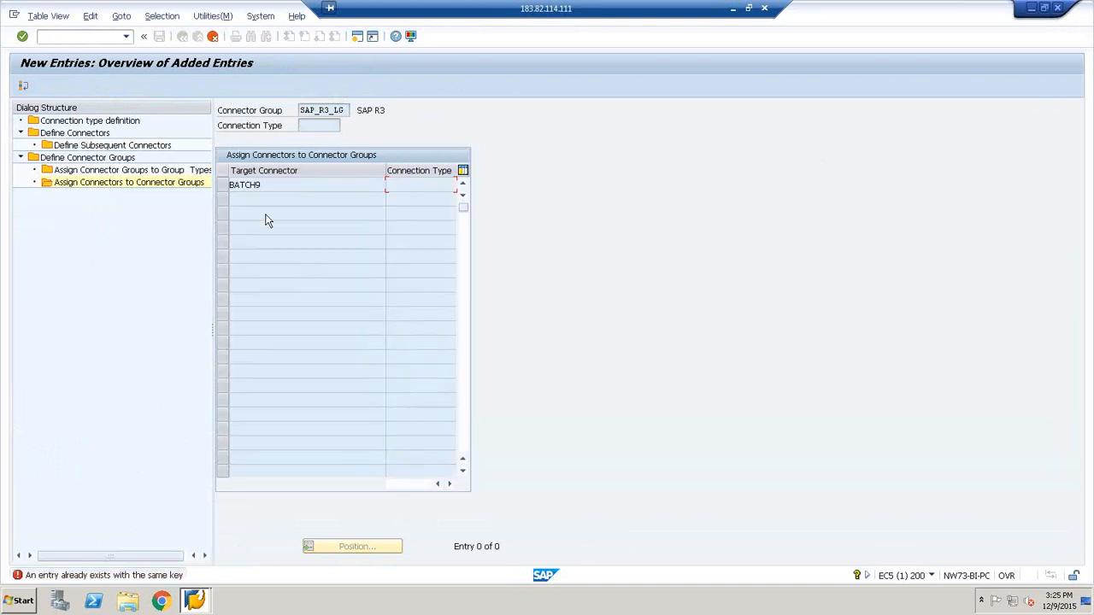
{"action": "left_click", "coordinate": [213, 36]}
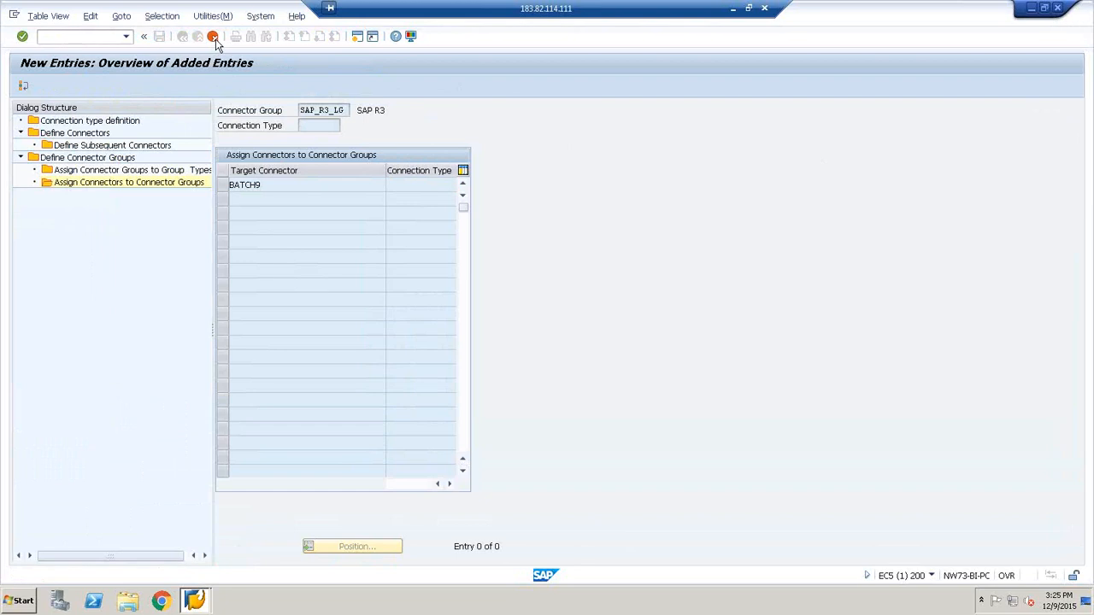
{"action": "left_click", "coordinate": [201, 253]}
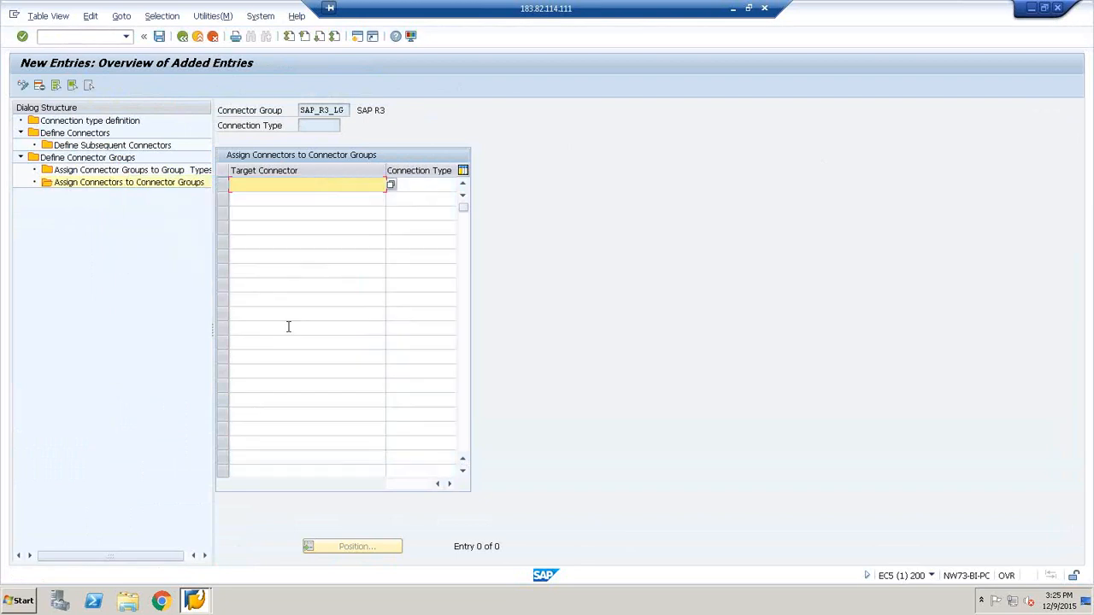
{"action": "left_click", "coordinate": [182, 36]}
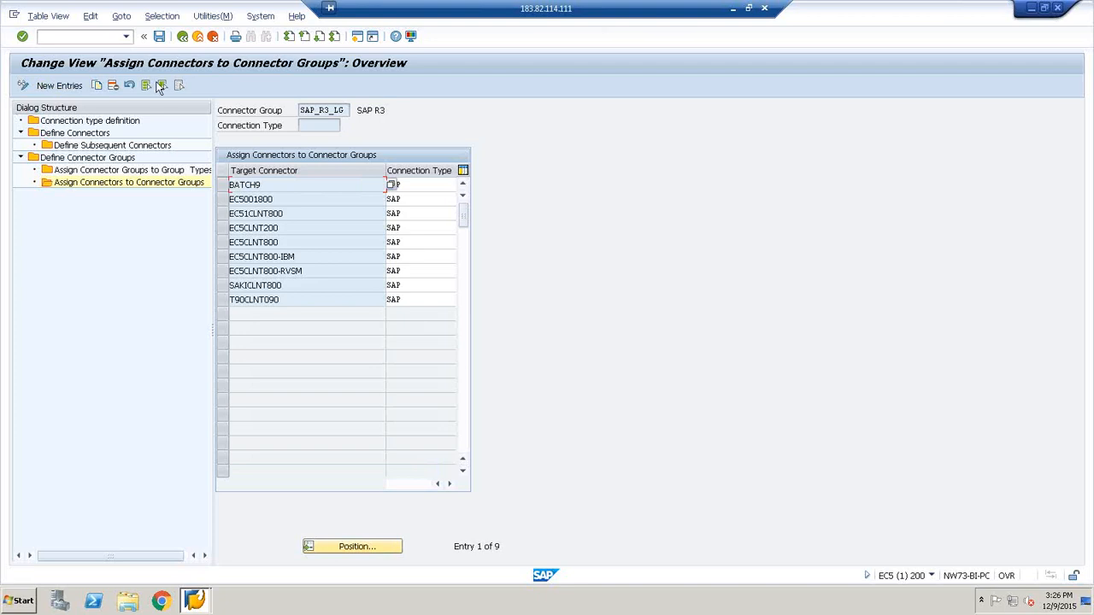
Leave the connector and connection type maintenance views and return to the IMG structure
{"action": "left_click", "coordinate": [213, 37]}
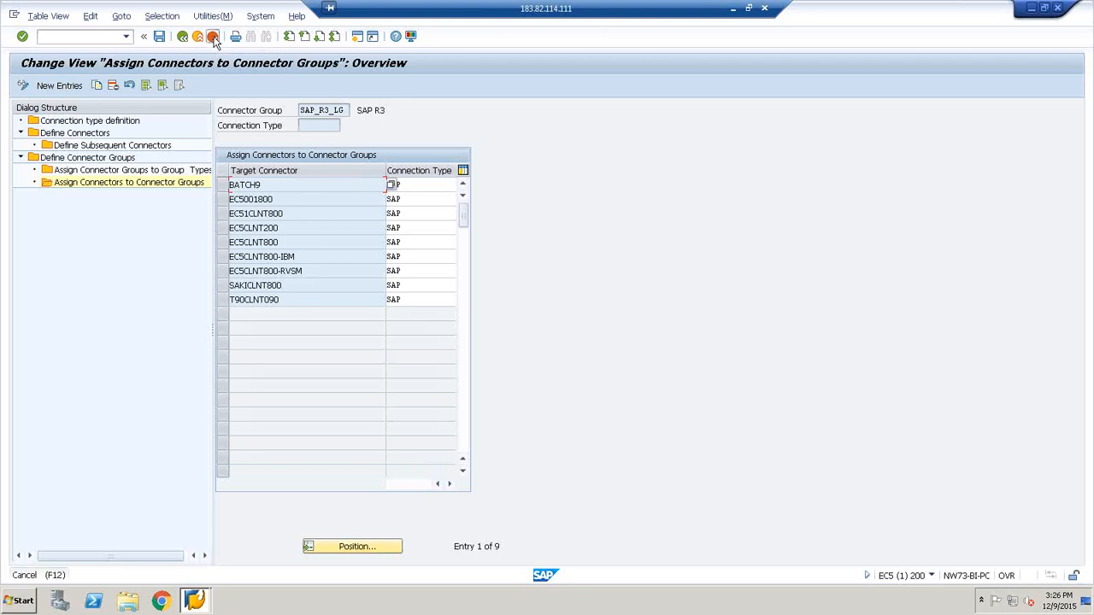
{"action": "left_click", "coordinate": [213, 36]}
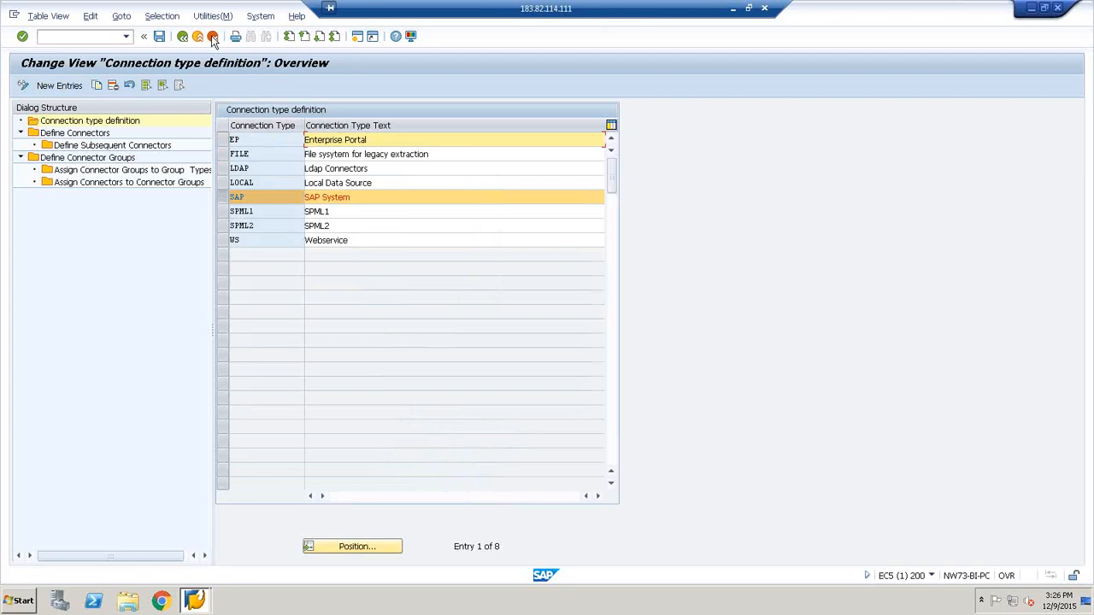
{"action": "left_click", "coordinate": [212, 36]}
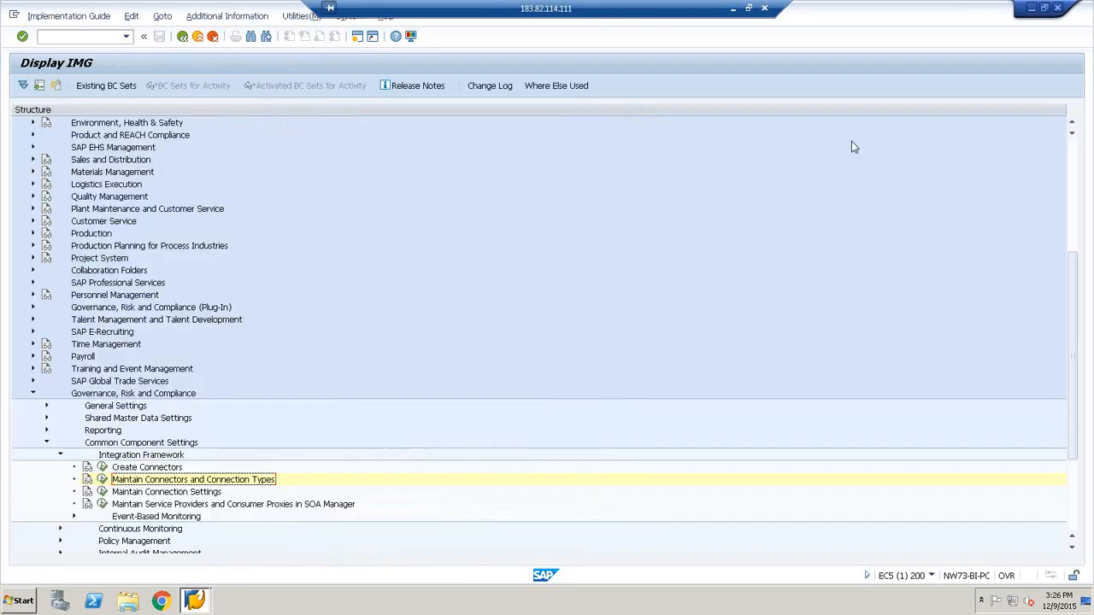
{"action": "left_click", "coordinate": [102, 493]}
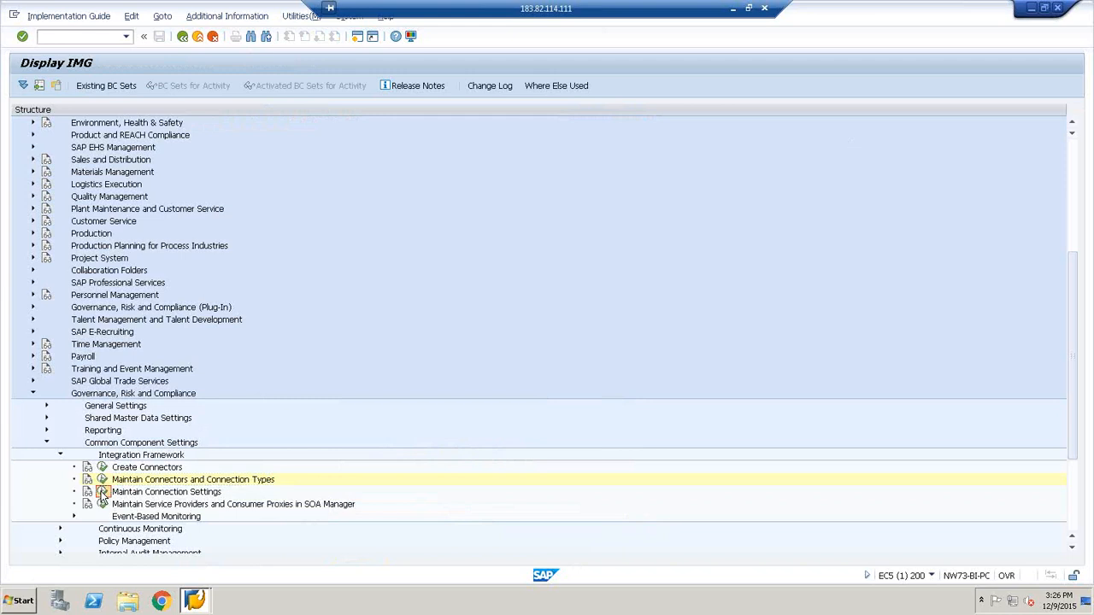
{"action": "left_click", "coordinate": [102, 493]}
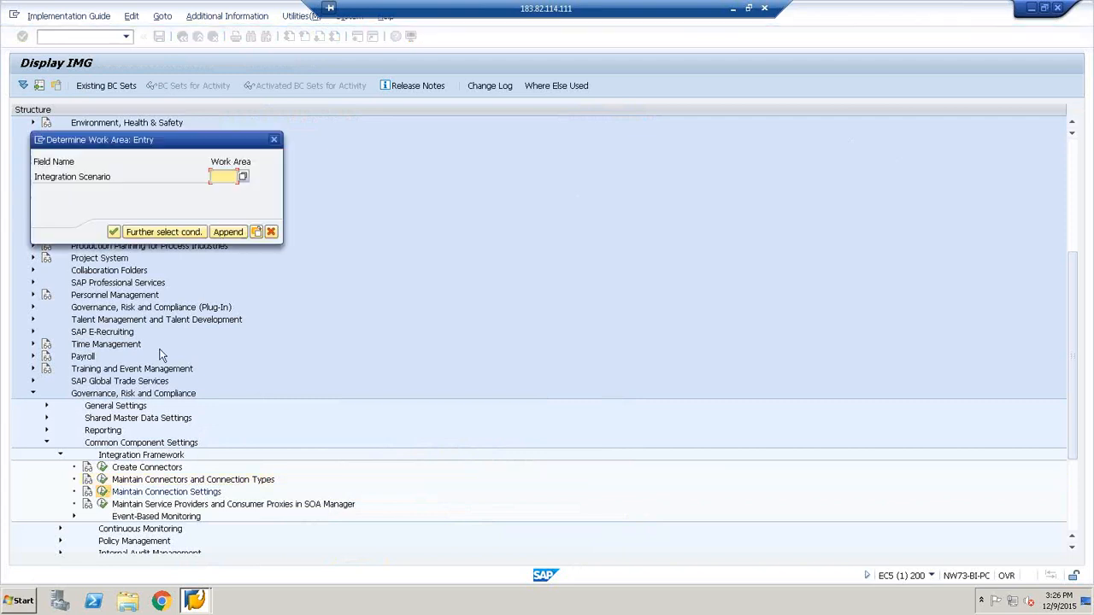
{"action": "left_click", "coordinate": [238, 177]}
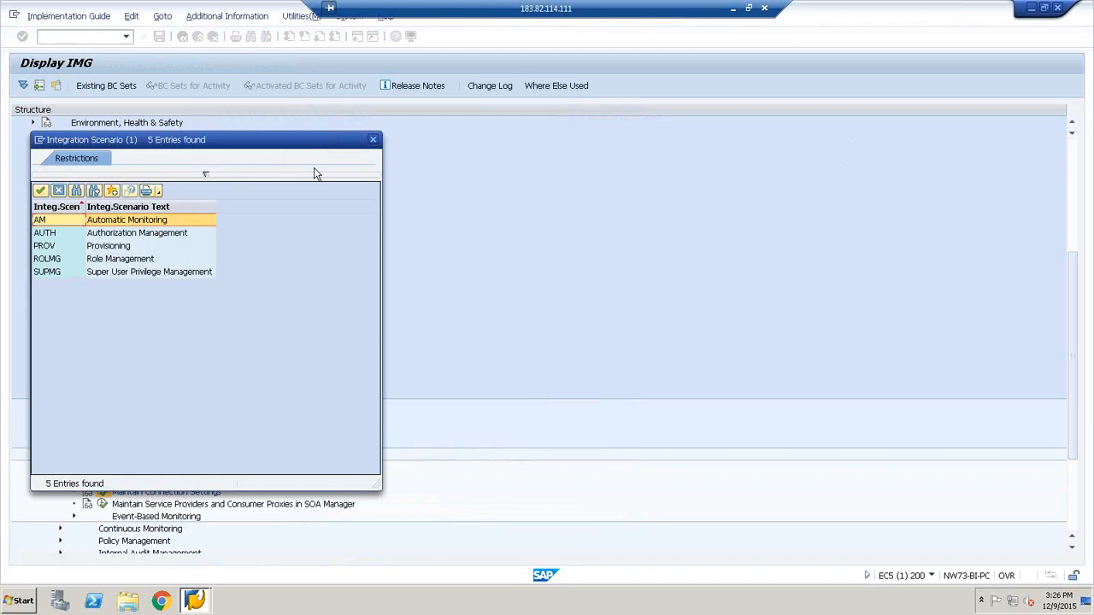
{"action": "left_click", "coordinate": [374, 140]}
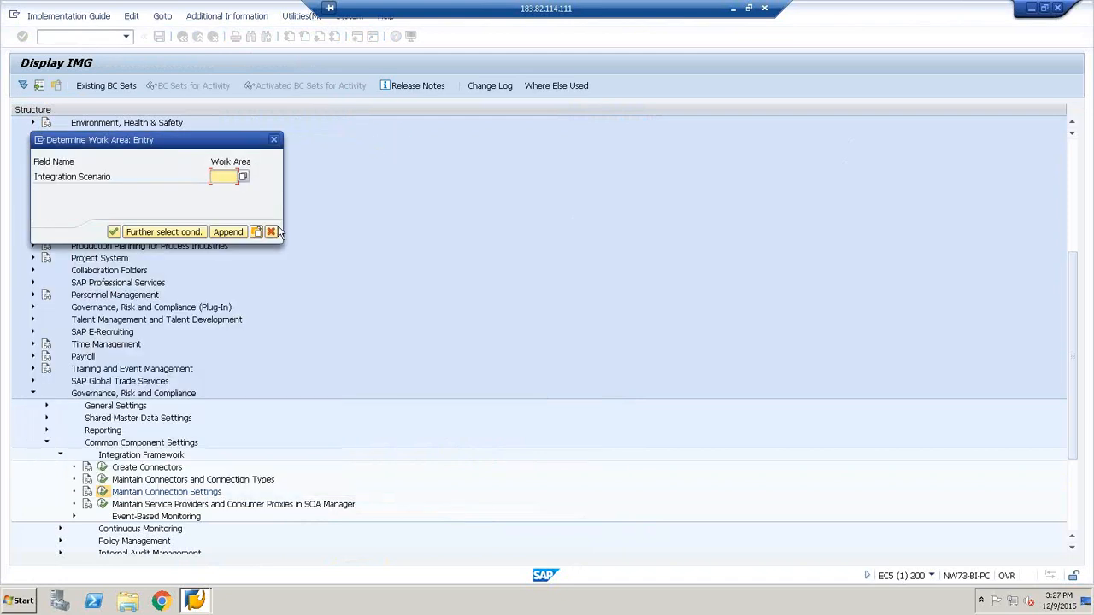
{"action": "left_click", "coordinate": [276, 234]}
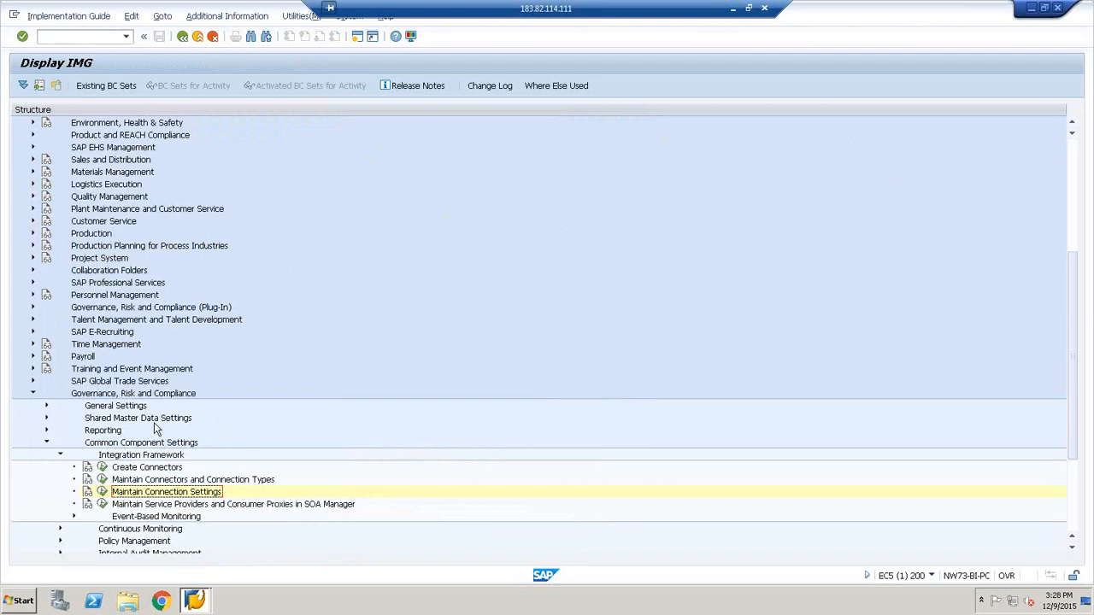
Open Maintain Connection Settings with integration scenario AUTH (Authorization Management) as the work area
{"action": "left_click", "coordinate": [102, 493]}
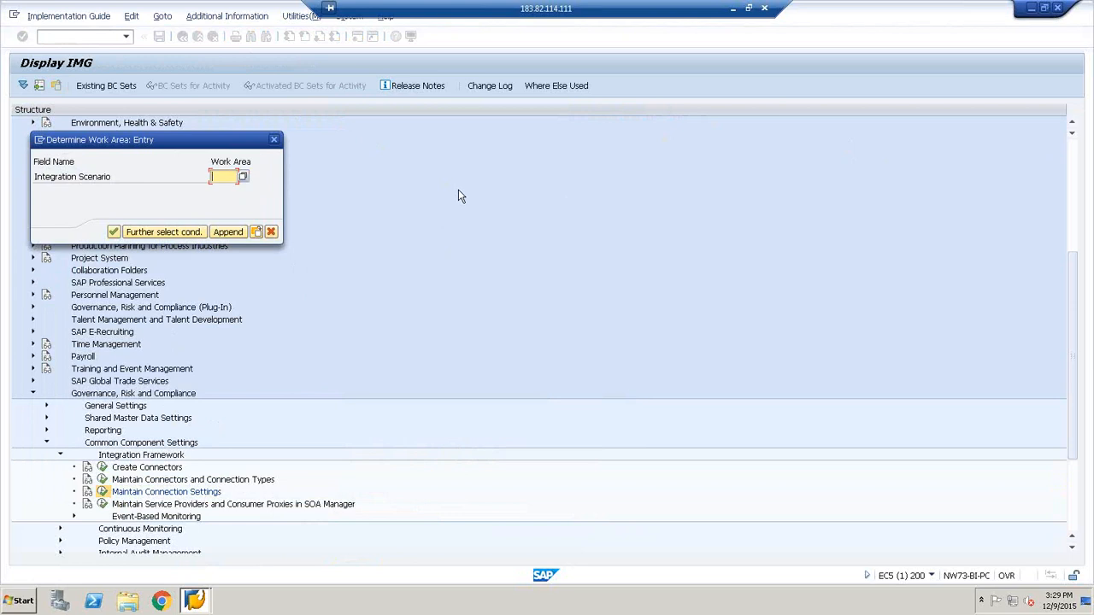
{"action": "left_click", "coordinate": [243, 177]}
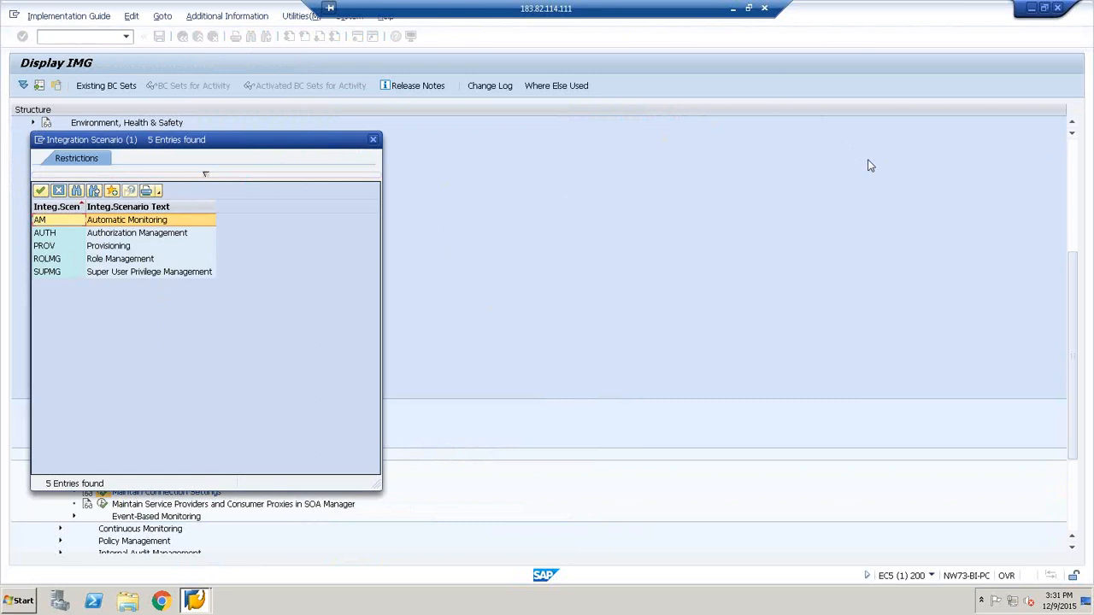
{"action": "left_click", "coordinate": [100, 238]}
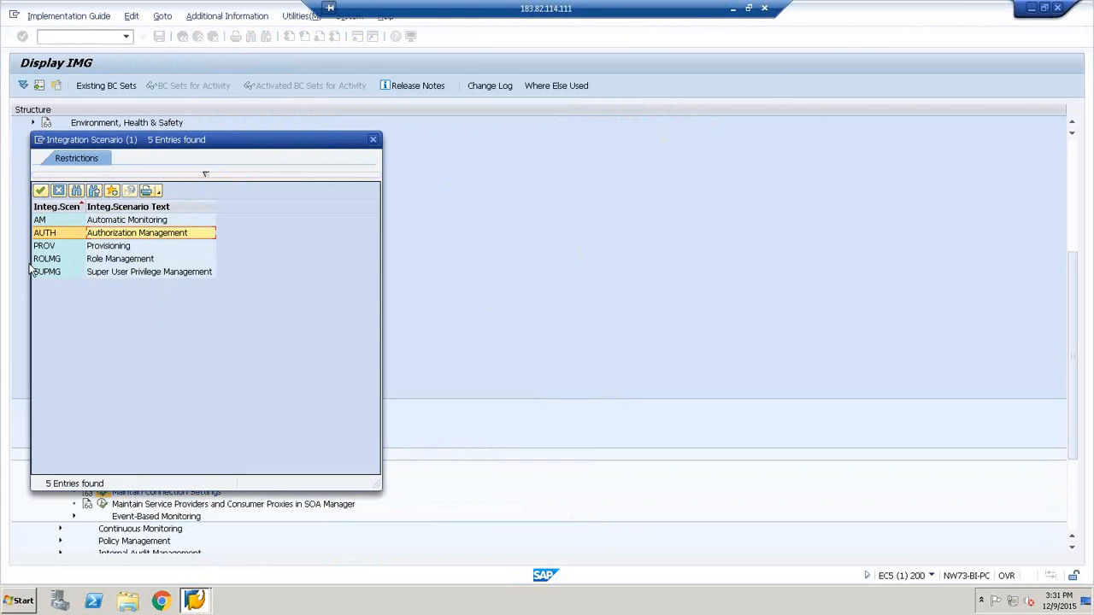
{"action": "key", "text": "Return"}
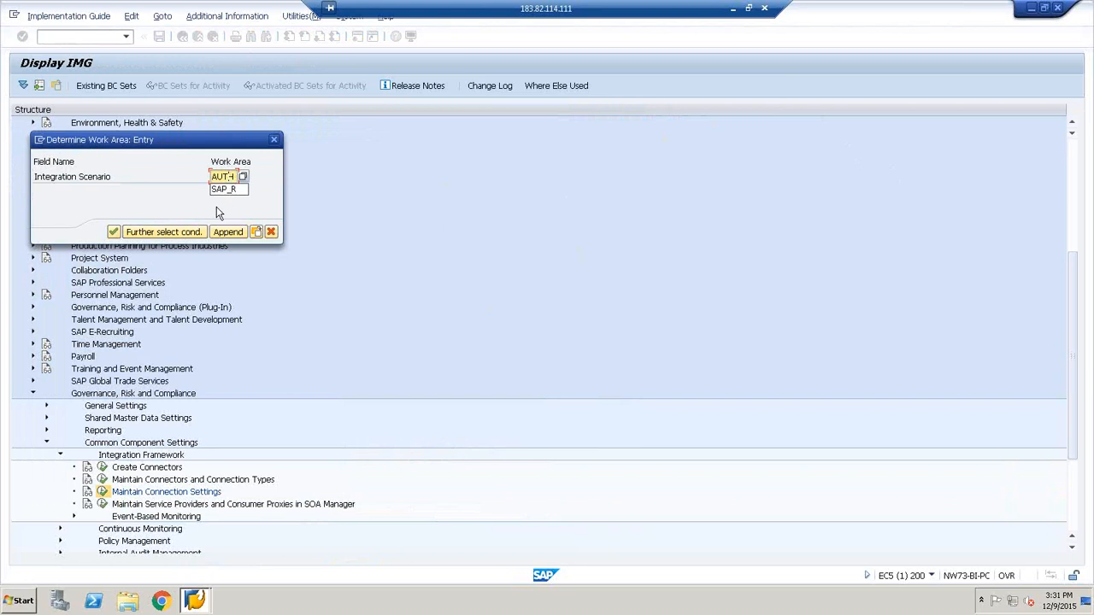
{"action": "left_click", "coordinate": [114, 232]}
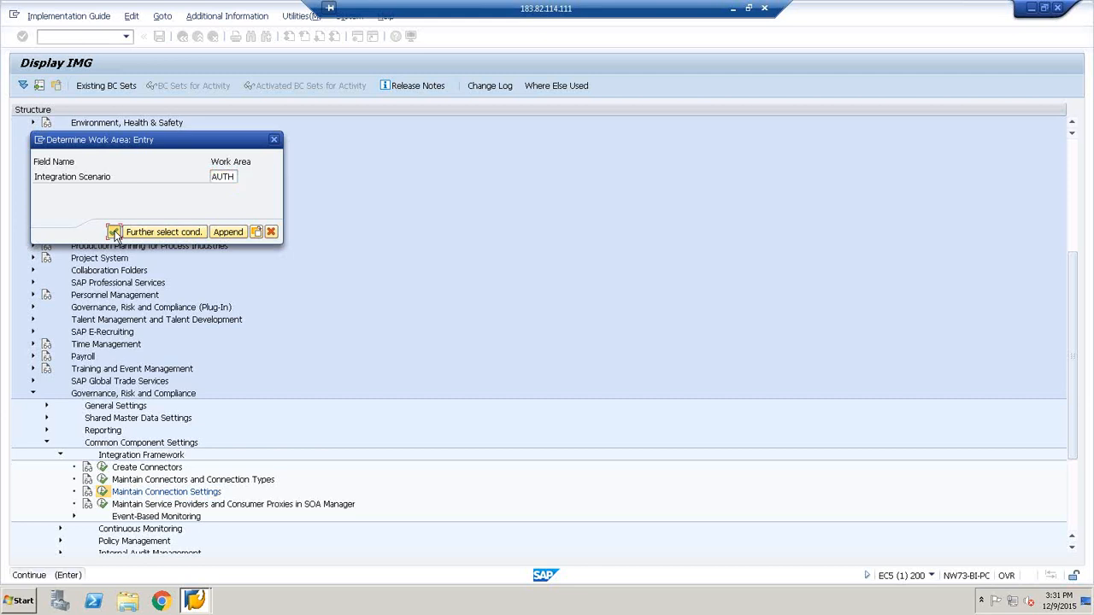
{"action": "left_click", "coordinate": [115, 233]}
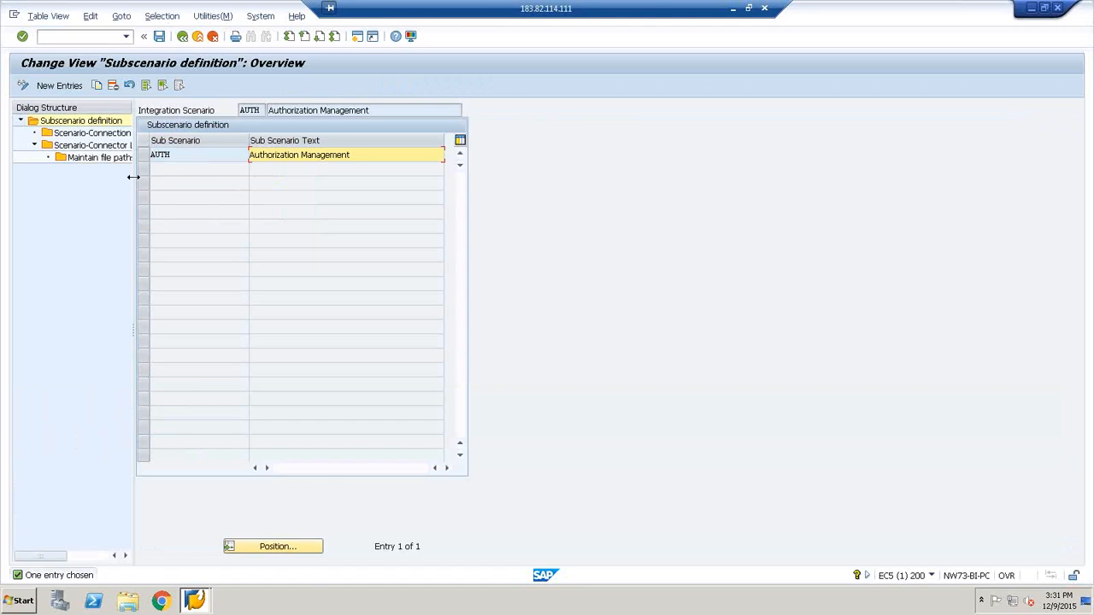
Open Maintain file paths for Logical Connector for sub scenario AUTH and target connector BATCH9
{"action": "left_click_drag", "start_coordinate": [133, 177], "coordinate": [254, 177]}
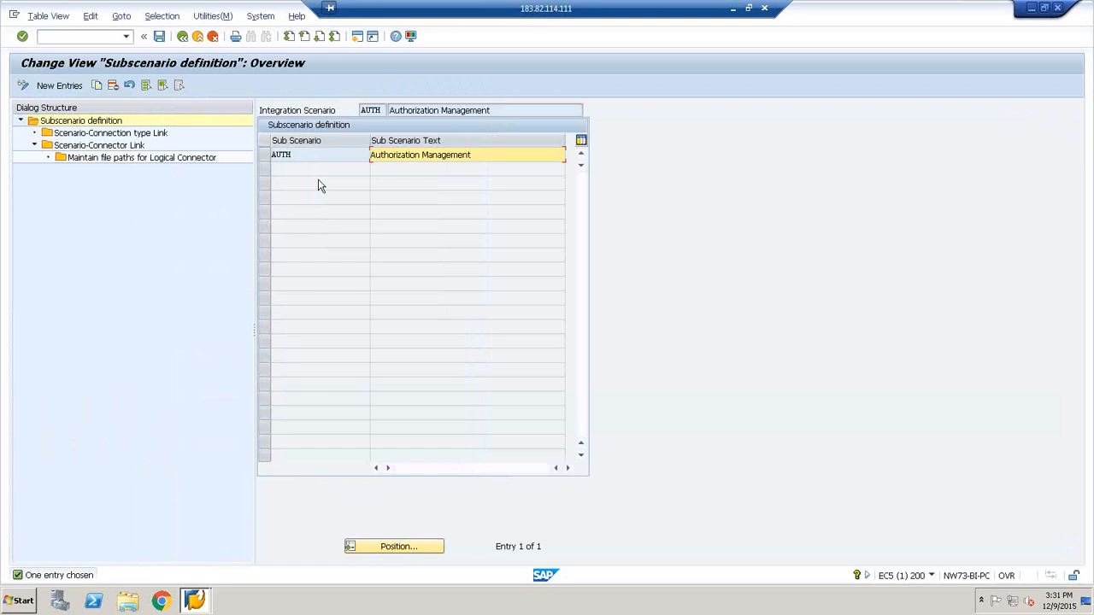
{"action": "left_click", "coordinate": [266, 161]}
{"action": "left_click", "coordinate": [62, 159]}
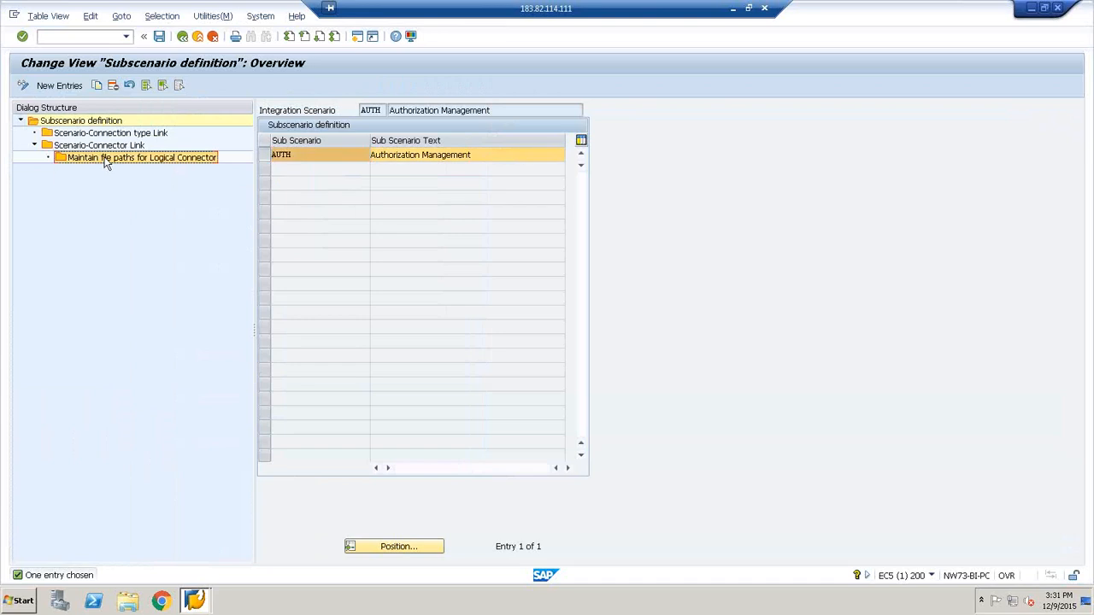
{"action": "double_click", "coordinate": [187, 155]}
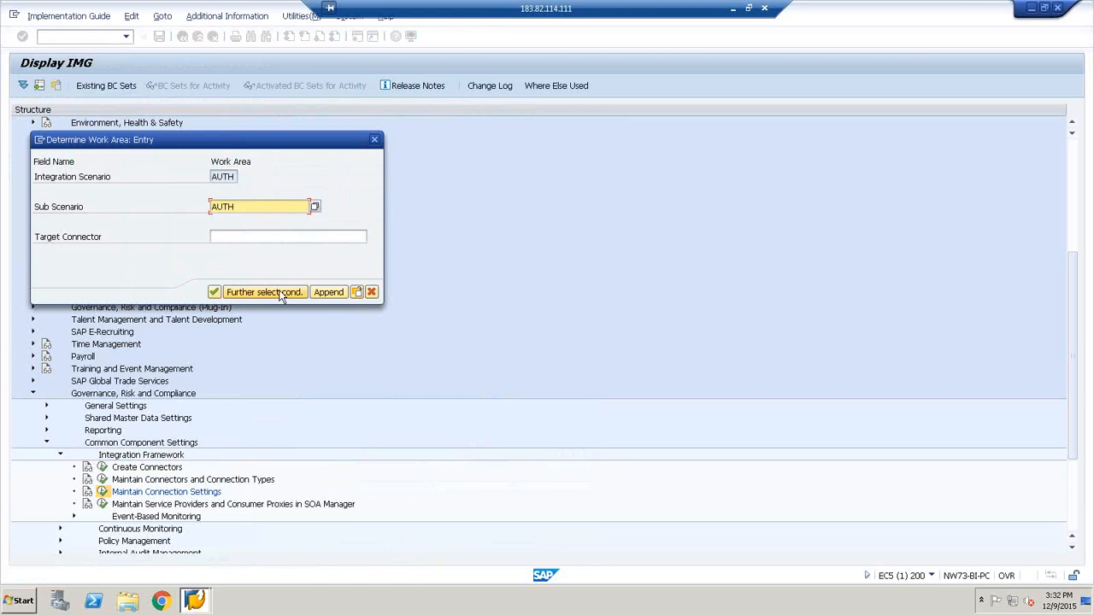
{"action": "left_click", "coordinate": [288, 234]}
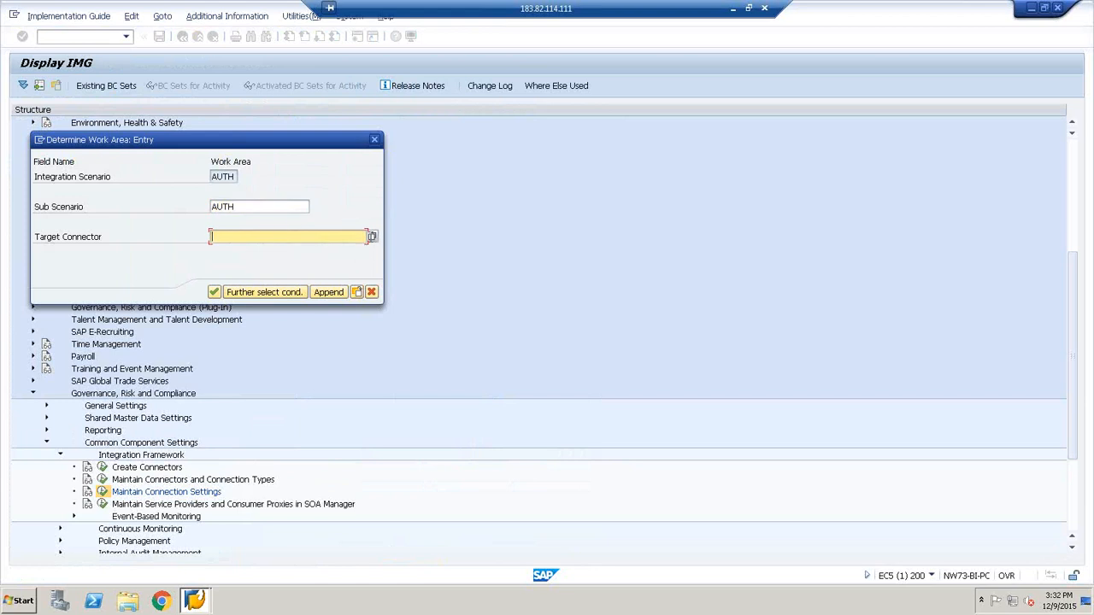
{"action": "left_click", "coordinate": [372, 237]}
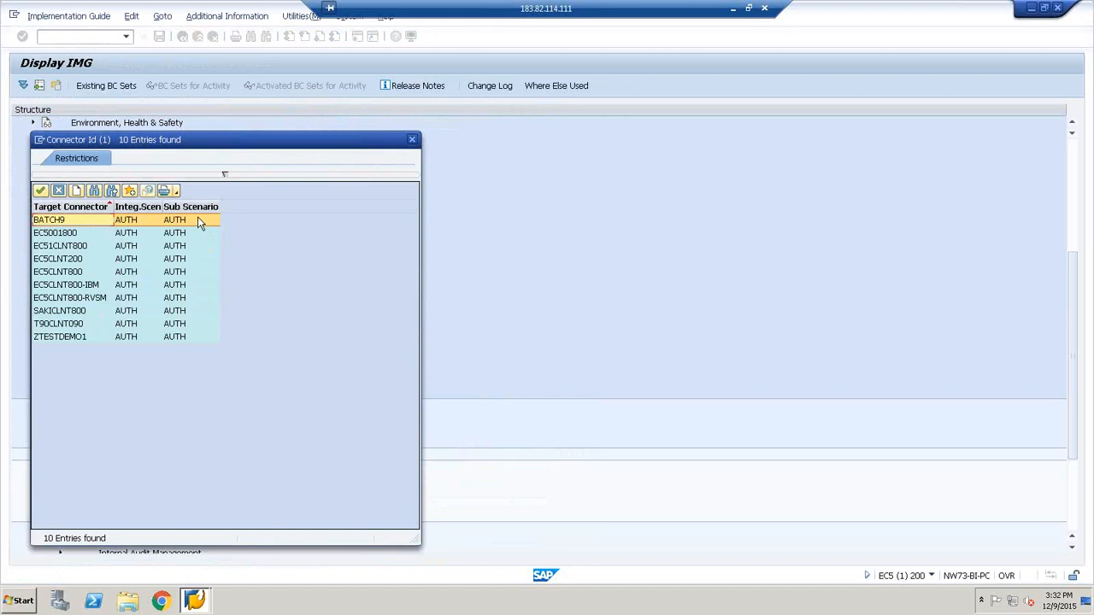
{"action": "left_click", "coordinate": [39, 190]}
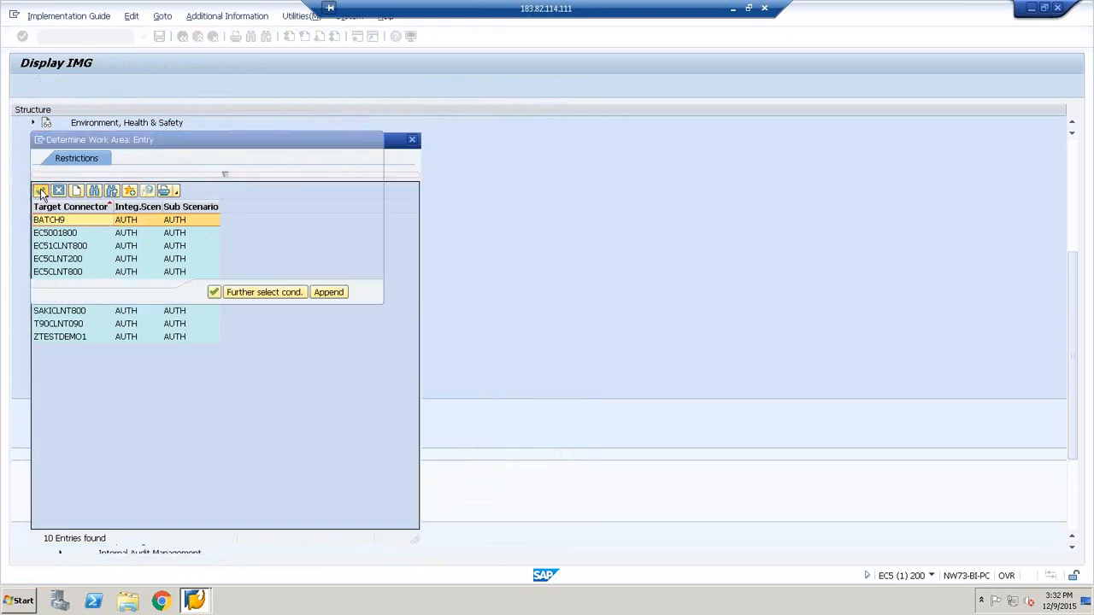
{"action": "left_click", "coordinate": [214, 291]}
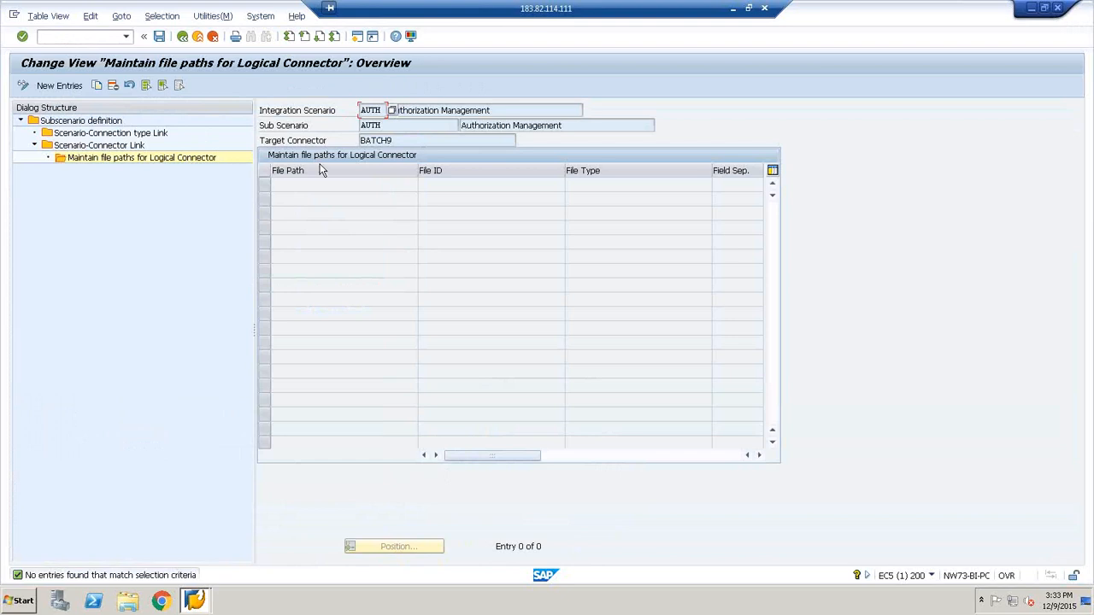
Start a new file path entry for connector BATCH9, browse the available logical file paths, and close the list without choosing one
{"action": "left_click", "coordinate": [68, 87]}
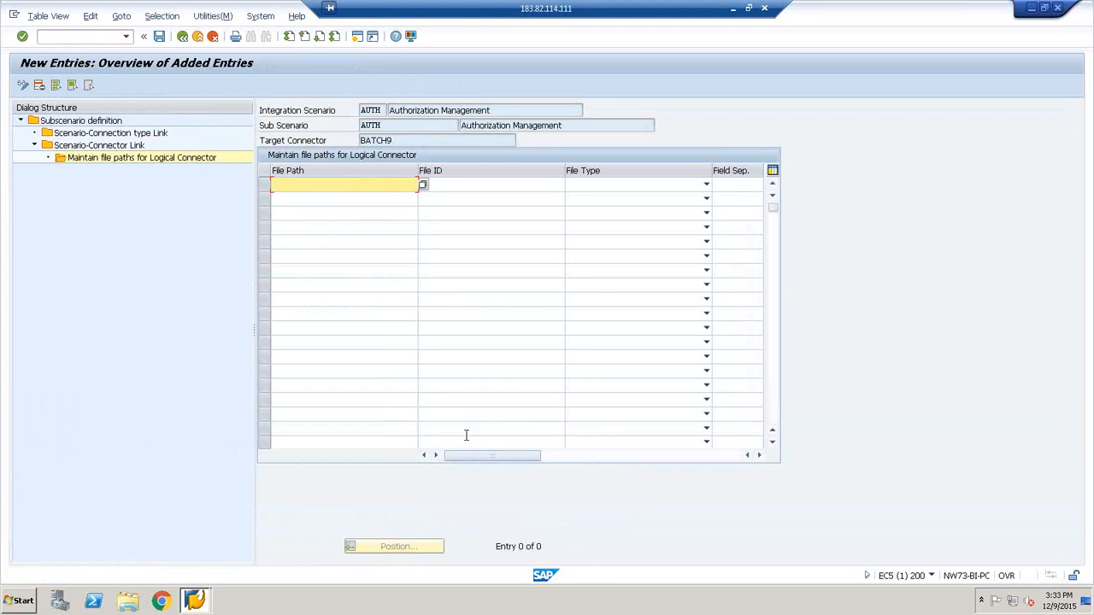
{"action": "left_click", "coordinate": [423, 185]}
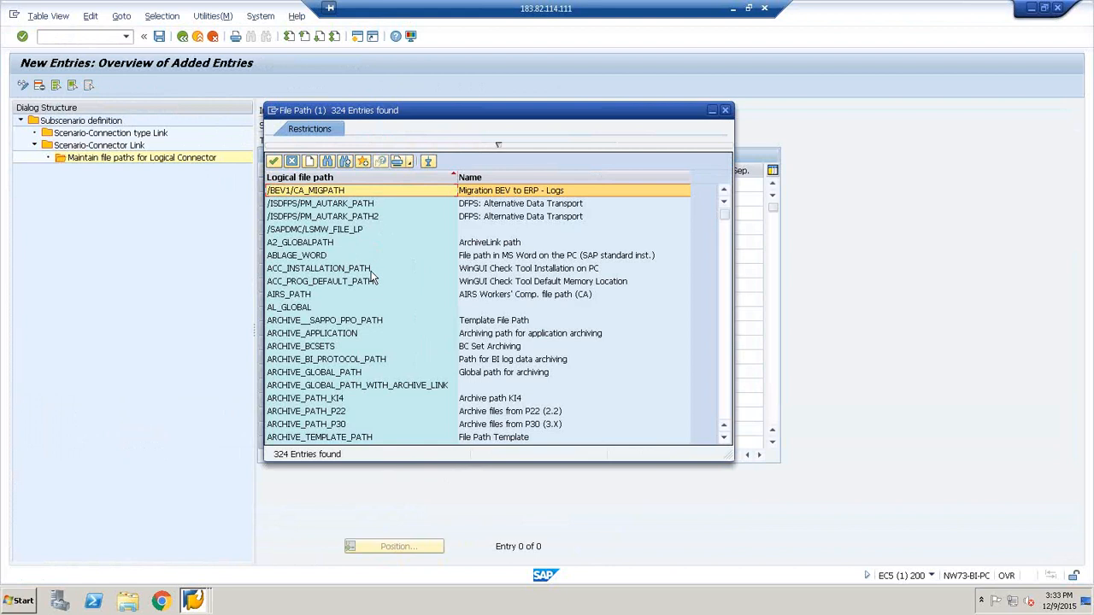
{"action": "left_click", "coordinate": [676, 246]}
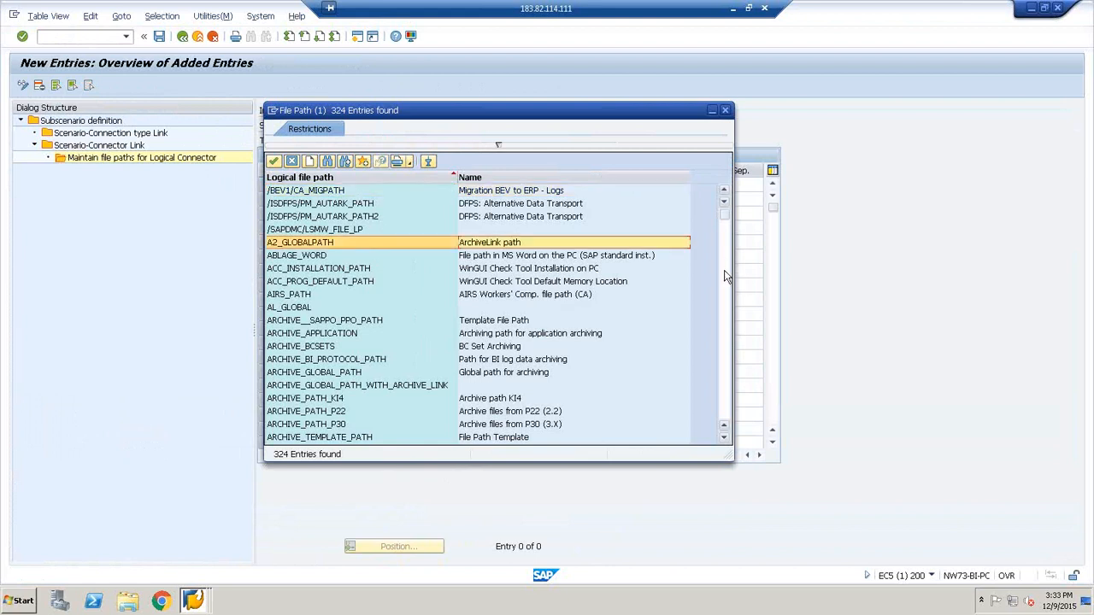
{"action": "left_click", "coordinate": [726, 286]}
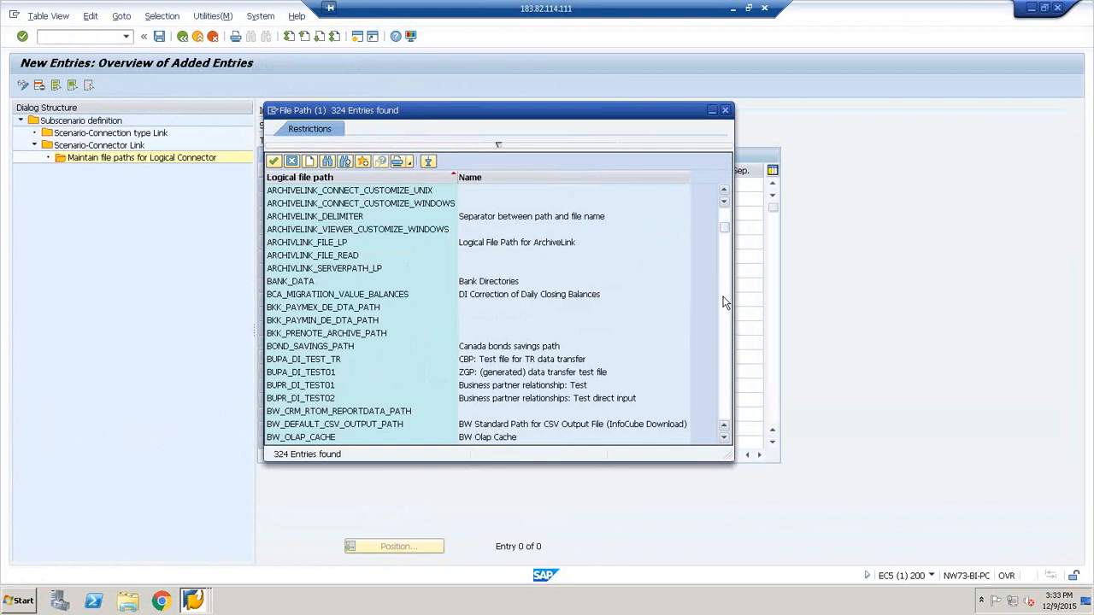
{"action": "left_click", "coordinate": [723, 303]}
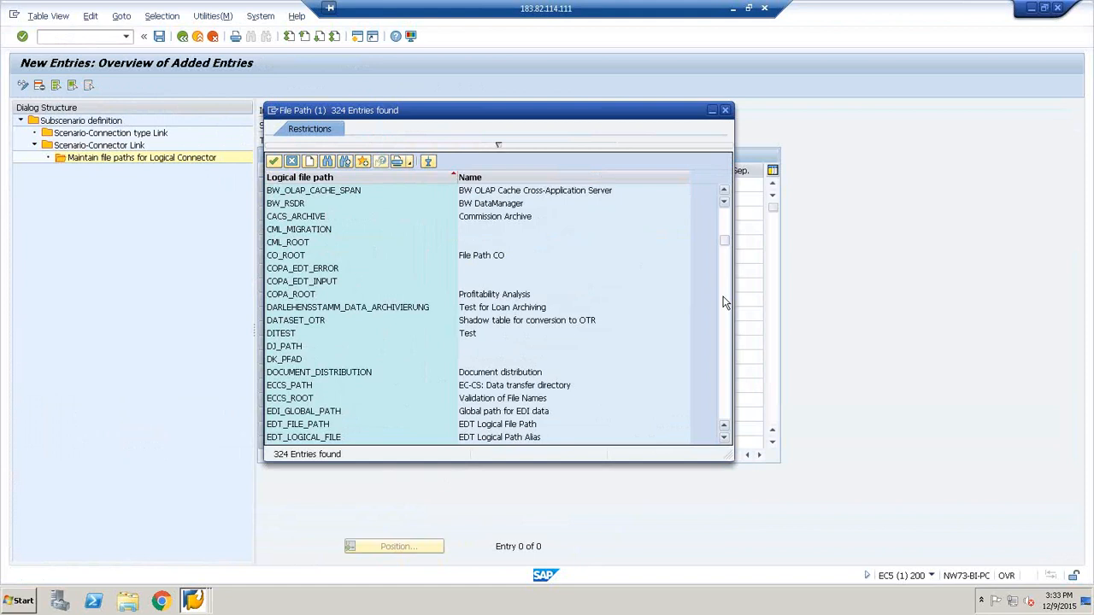
{"action": "left_click", "coordinate": [723, 303]}
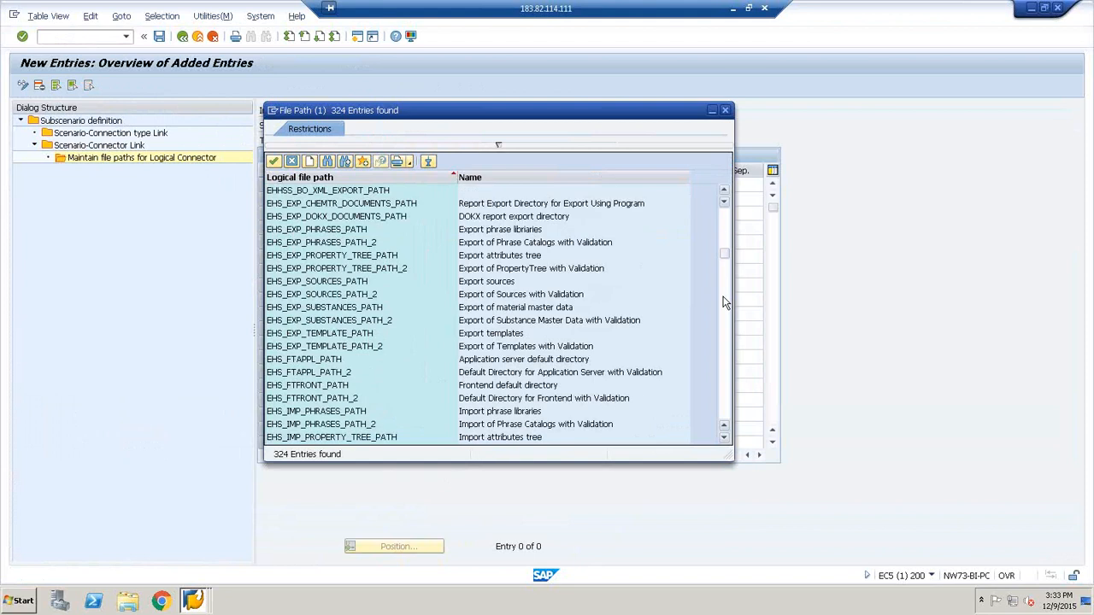
{"action": "left_click", "coordinate": [723, 303]}
{"action": "left_click", "coordinate": [723, 302]}
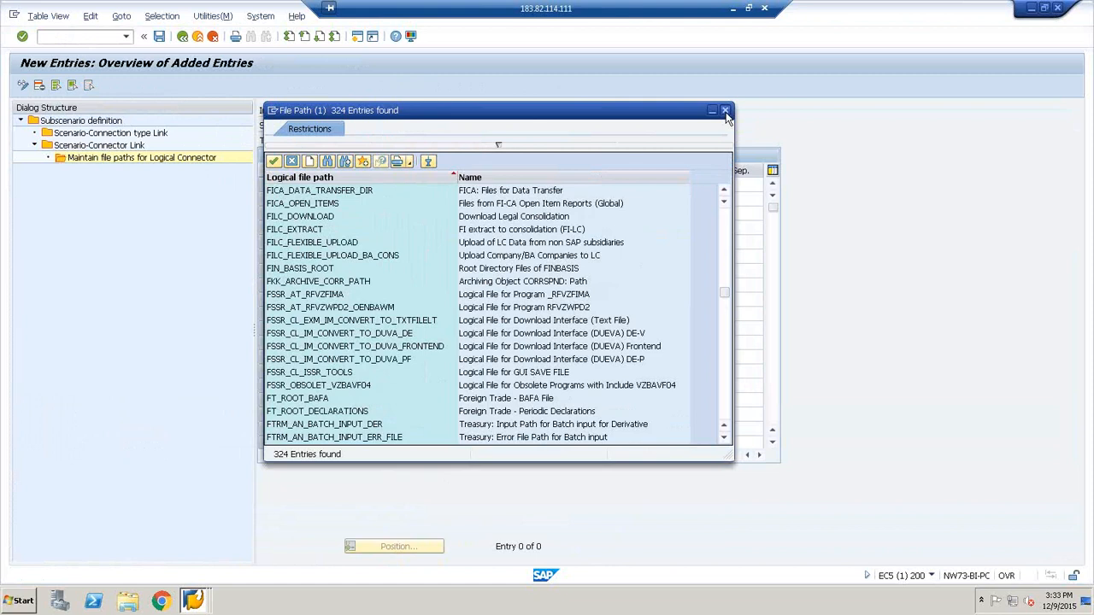
{"action": "left_click", "coordinate": [725, 112]}
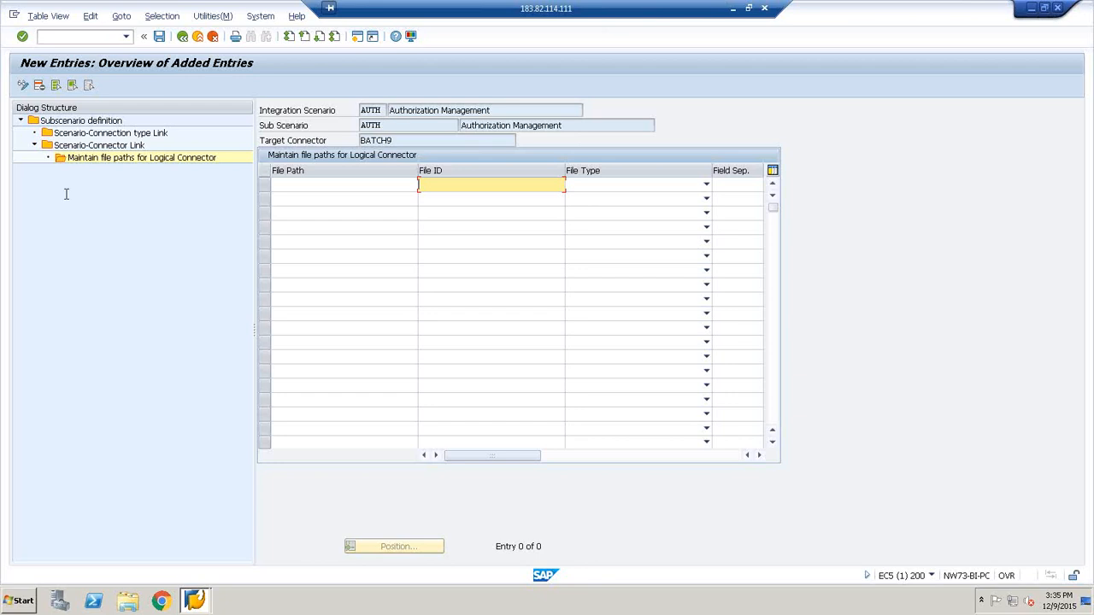
Review the connection types and their class interfaces linked to sub scenario AUTH
{"action": "left_click", "coordinate": [101, 134]}
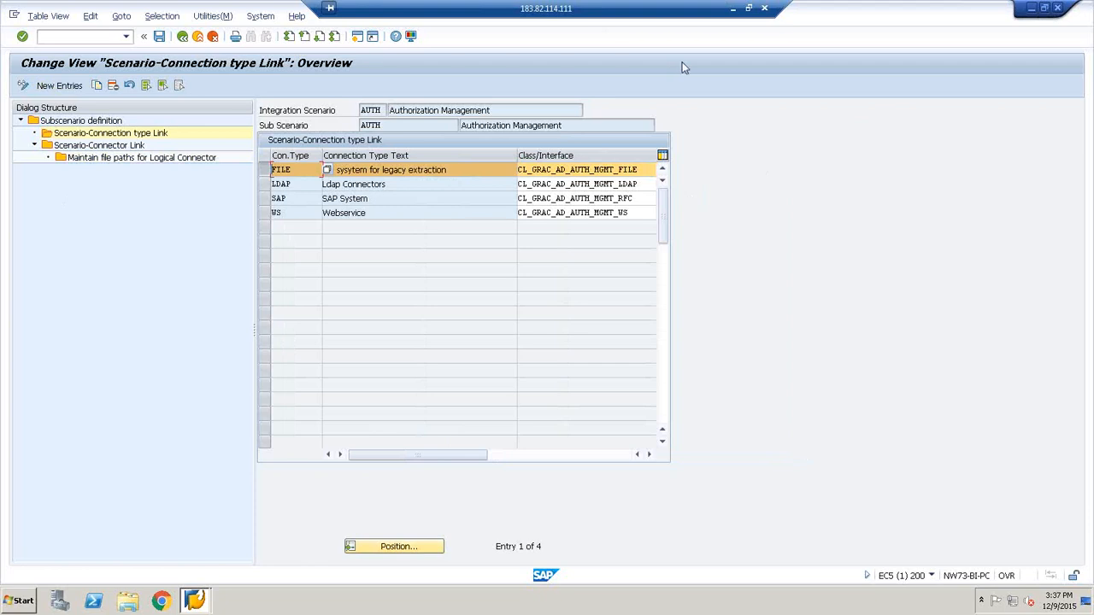
{"action": "left_click", "coordinate": [213, 40]}
{"action": "key", "text": "Return"}
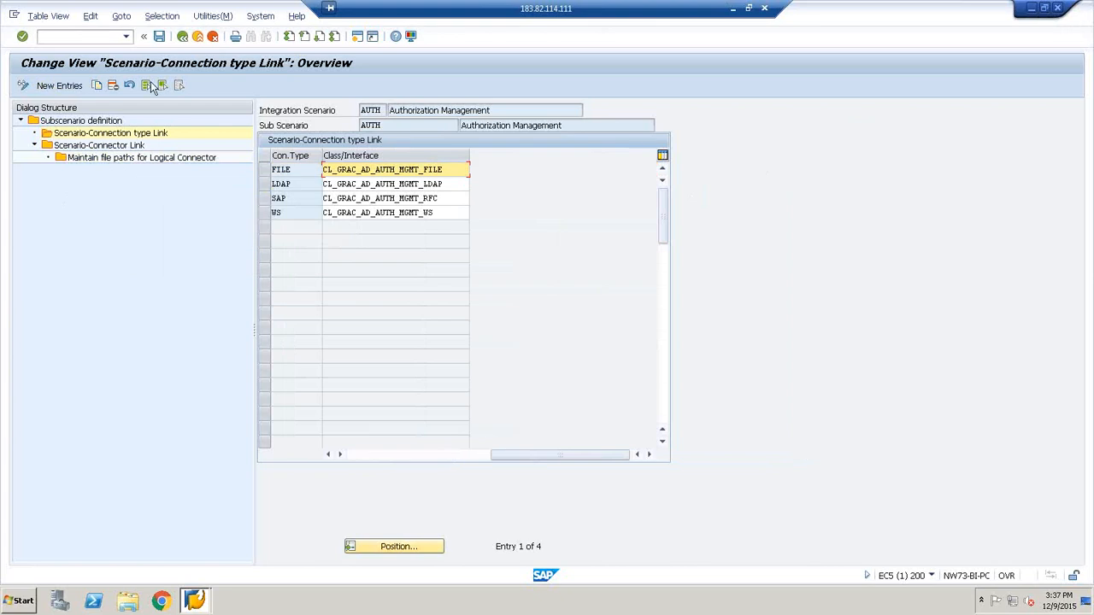
Leave the AUTH connection settings and save the changed data to the customizing request
{"action": "left_click", "coordinate": [181, 40]}
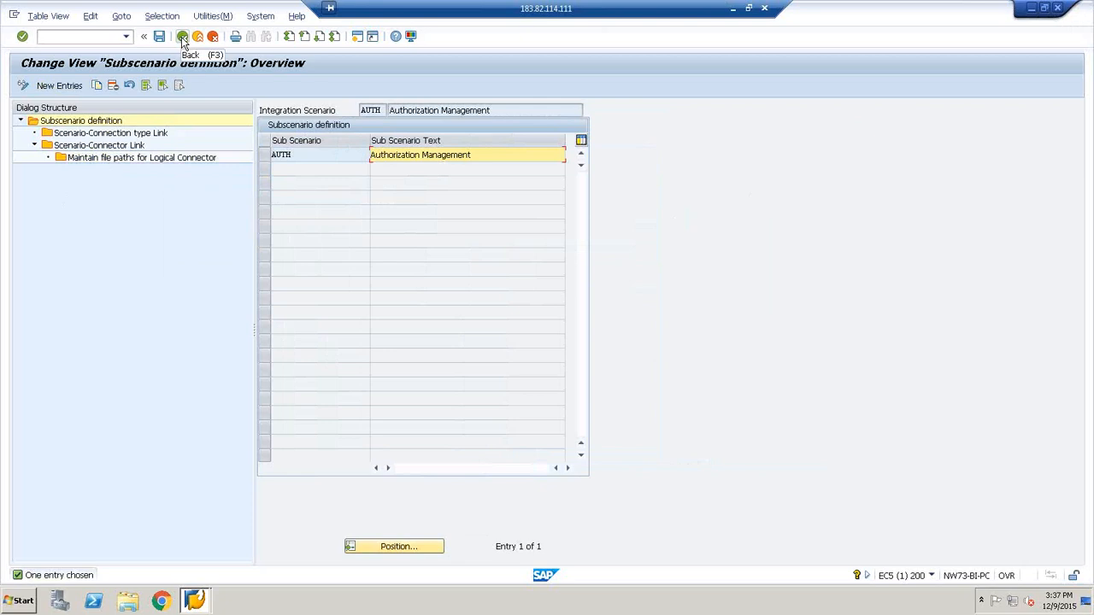
{"action": "left_click", "coordinate": [182, 40]}
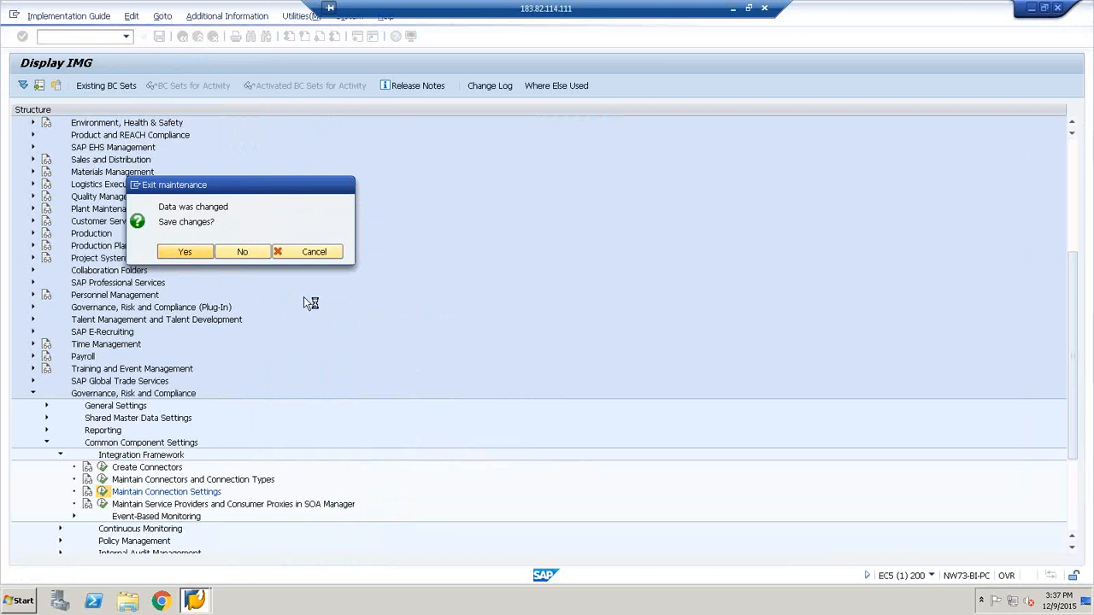
{"action": "key", "text": "Return"}
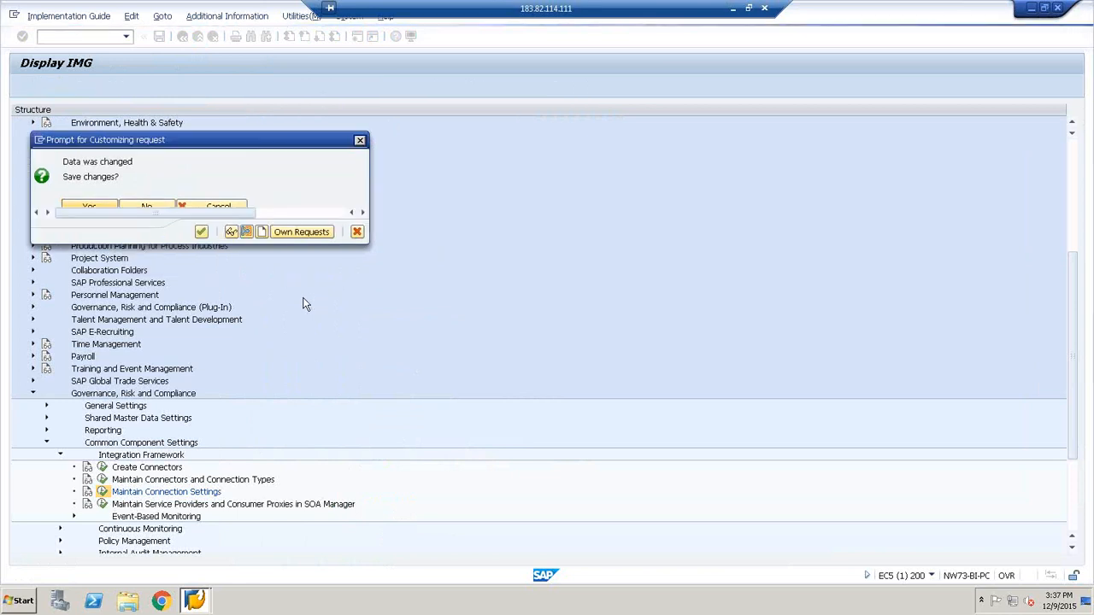
{"action": "left_click", "coordinate": [203, 233]}
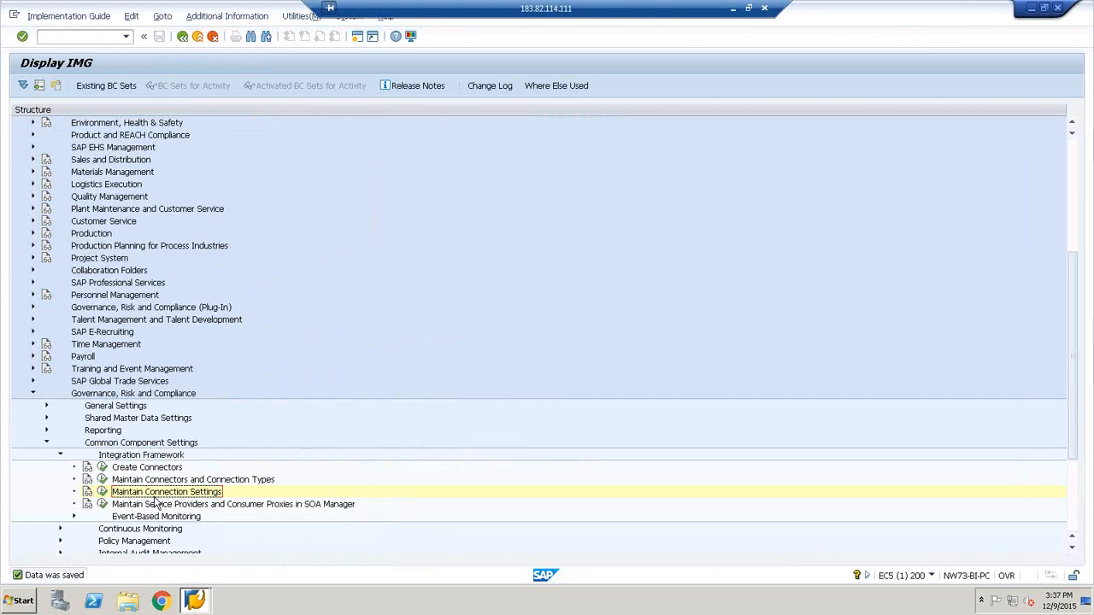
Expand Access Control under Governance, Risk and Compliance, review its AC configuration settings, and return to the IMG structure
{"action": "left_click", "coordinate": [103, 505]}
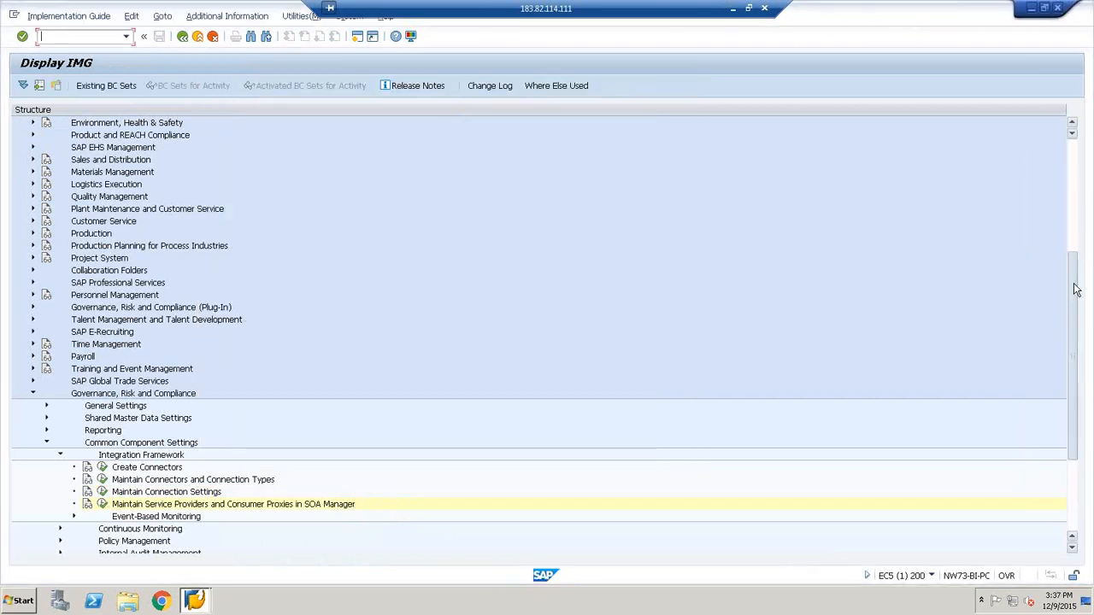
{"action": "scroll", "coordinate": [1077, 297], "scroll_direction": "down", "scroll_amount": 1}
{"action": "left_click_drag", "start_coordinate": [1077, 296], "coordinate": [1076, 354]}
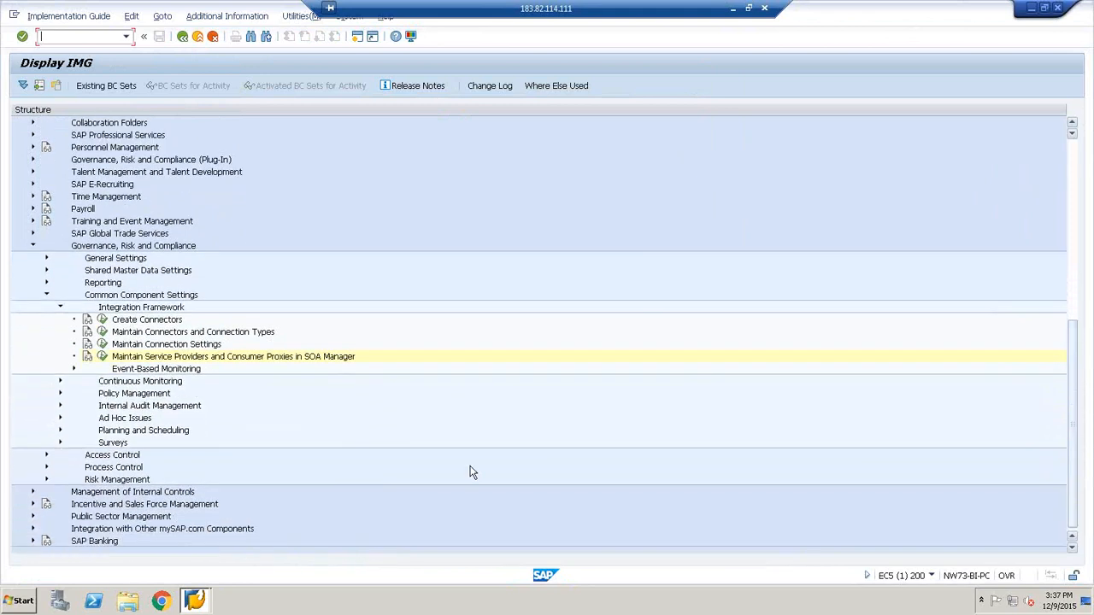
{"action": "left_click", "coordinate": [46, 454]}
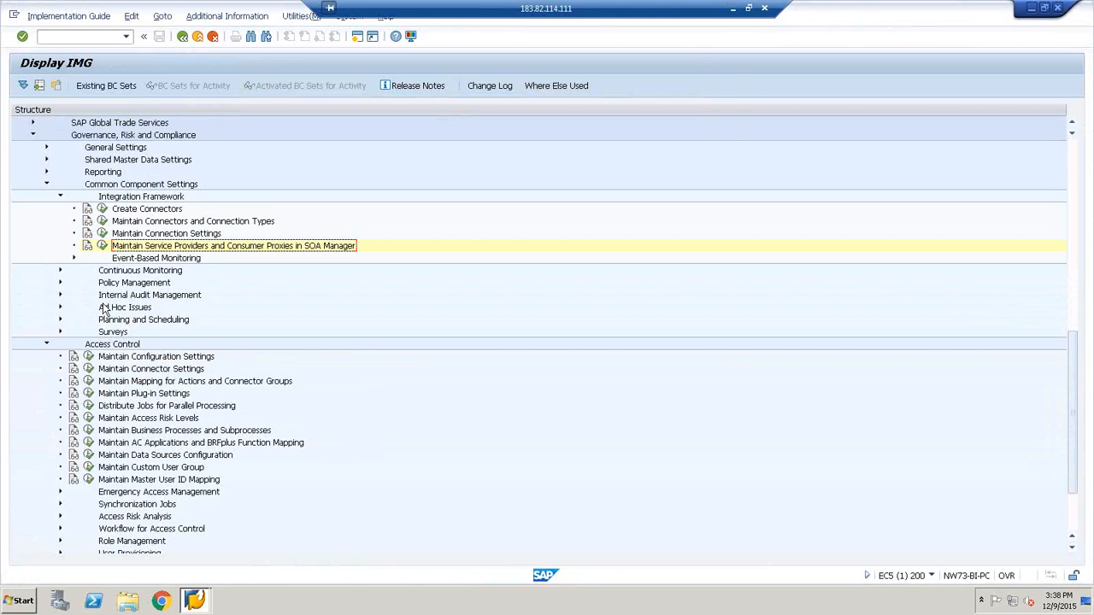
{"action": "left_click", "coordinate": [89, 357]}
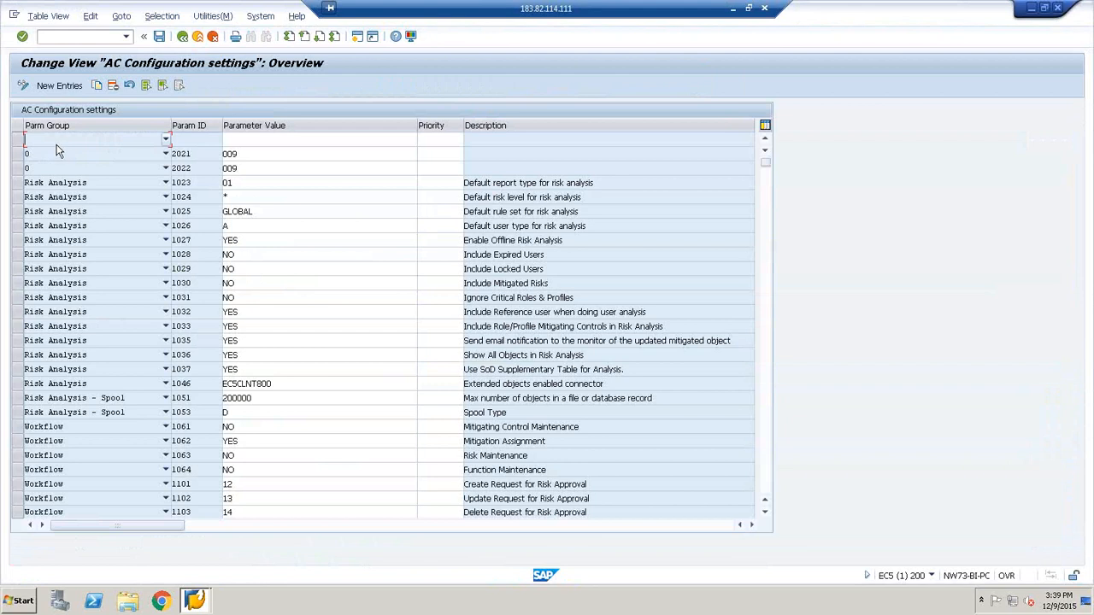
{"action": "left_click", "coordinate": [182, 37]}
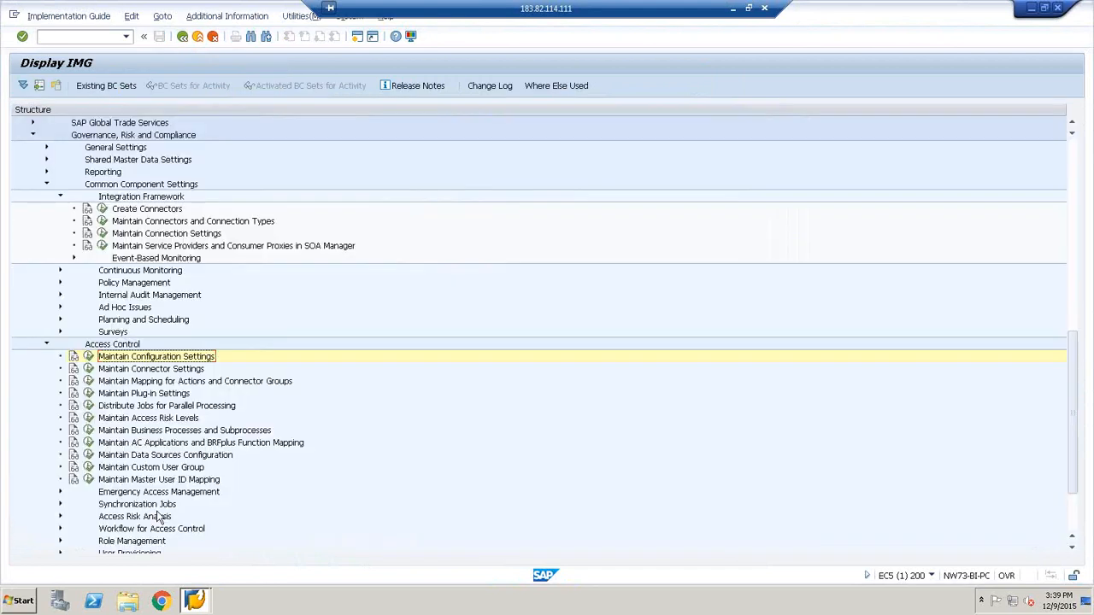
Open Maintain Connector Settings under Access Control and widen the dialog structure so the folder names are readable
{"action": "left_click", "coordinate": [89, 369]}
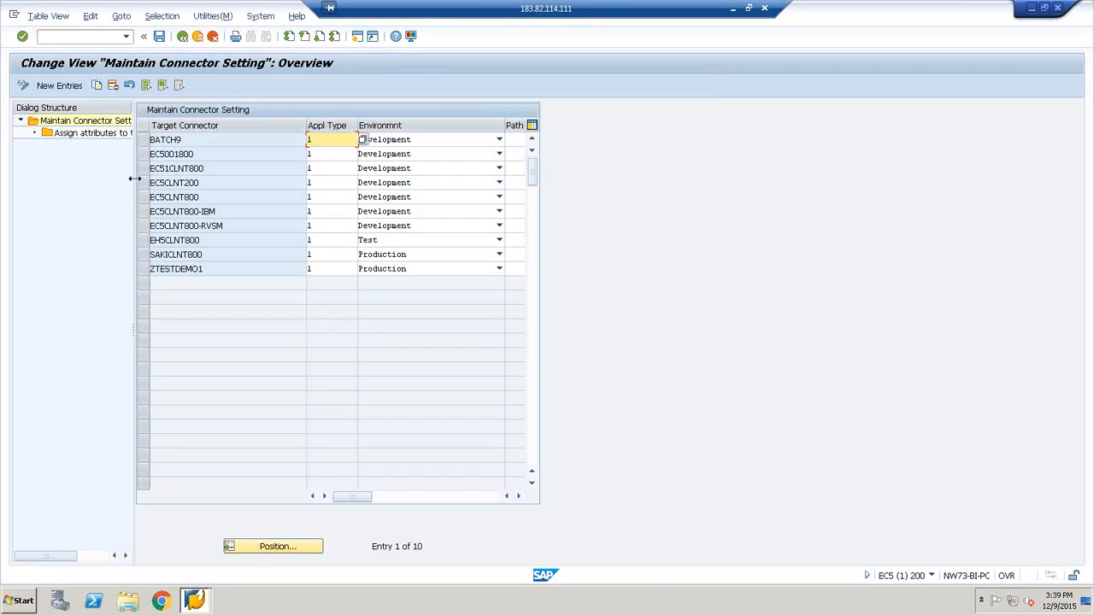
{"action": "left_click_drag", "start_coordinate": [134, 178], "coordinate": [198, 183]}
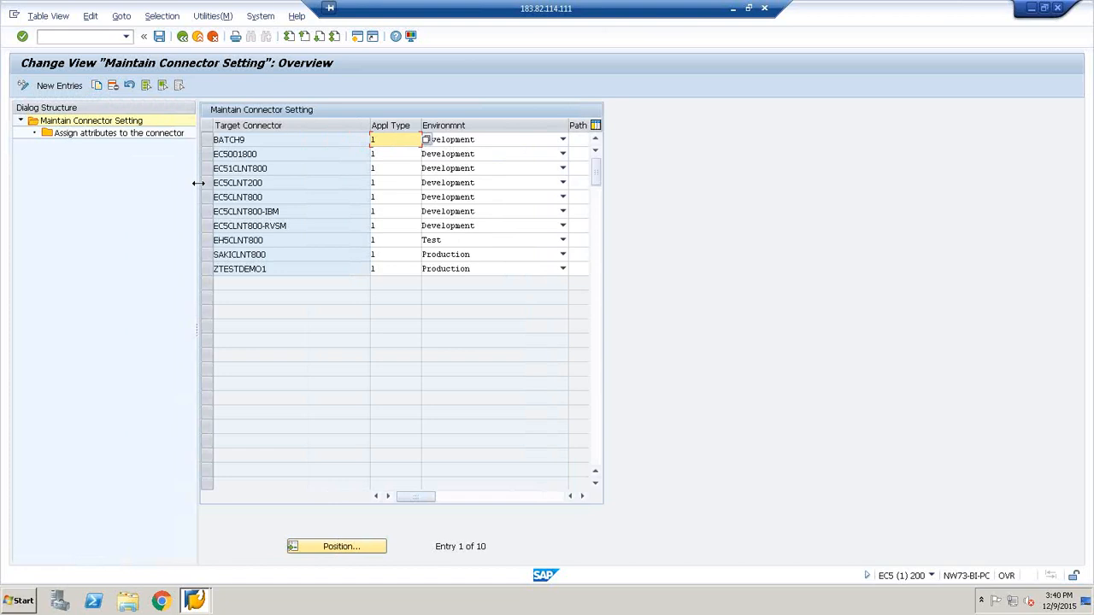
{"action": "double_click", "coordinate": [88, 125]}
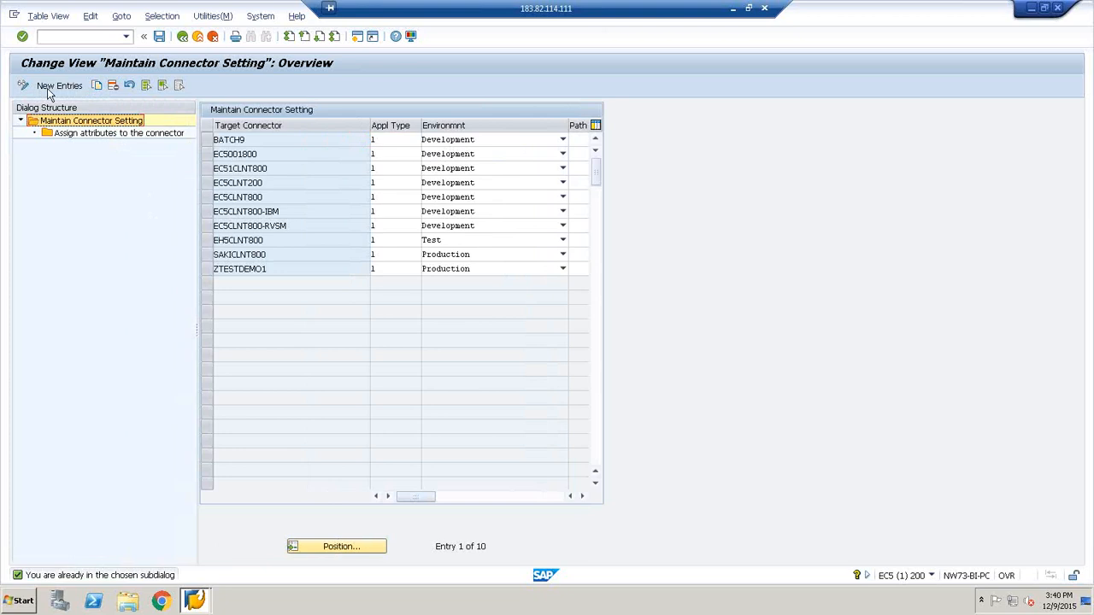
{"action": "left_click", "coordinate": [207, 283]}
Create a new connector setting entry with target connector BATCH9 and begin filling in its application type
{"action": "left_click", "coordinate": [51, 85]}
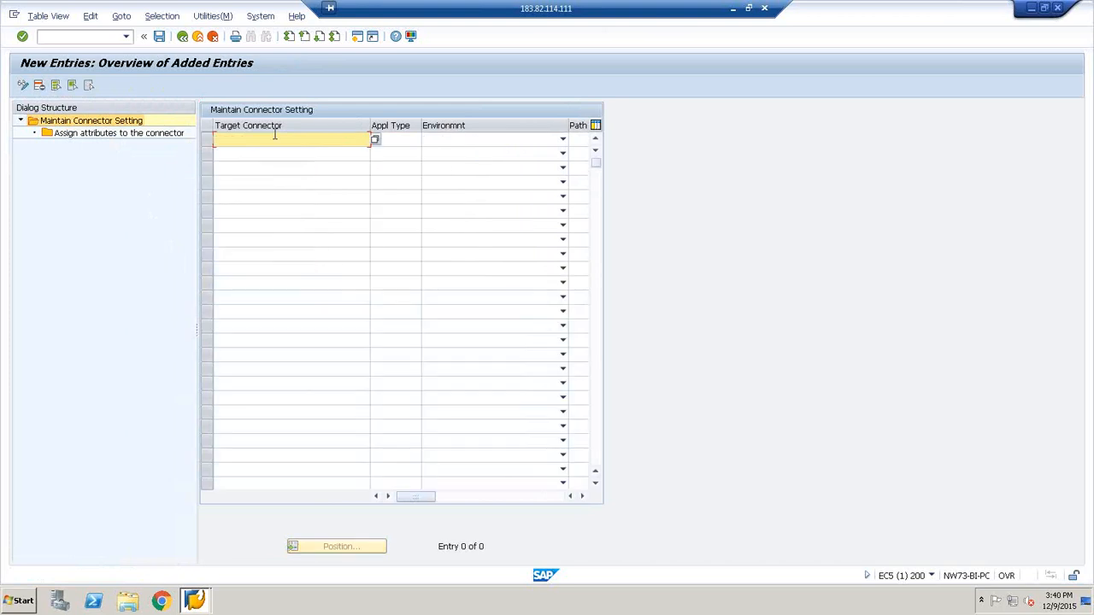
{"action": "left_click", "coordinate": [183, 37]}
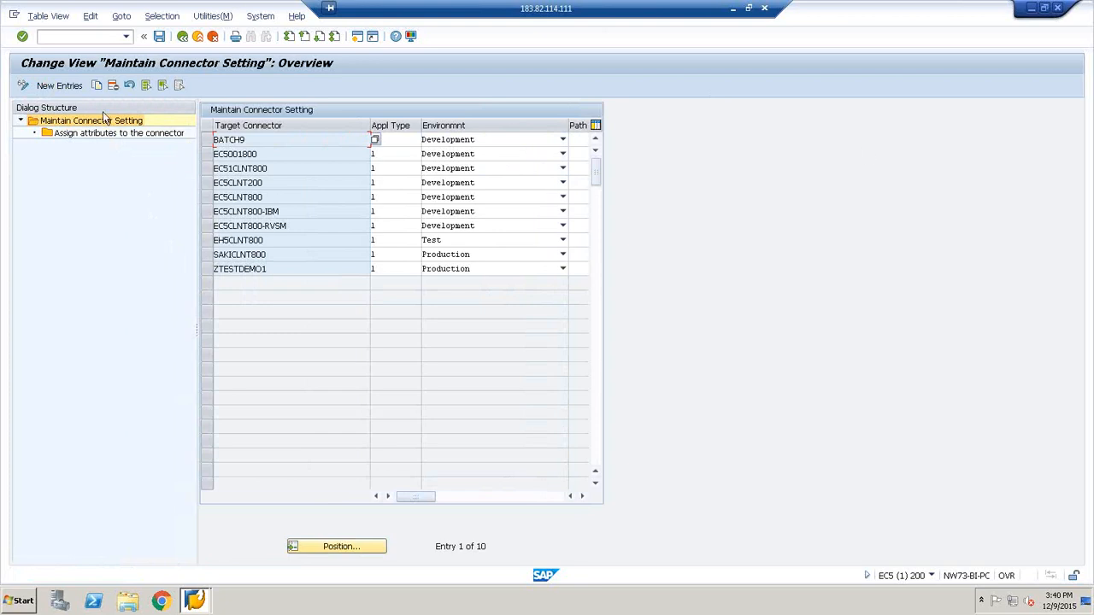
{"action": "left_click", "coordinate": [56, 86]}
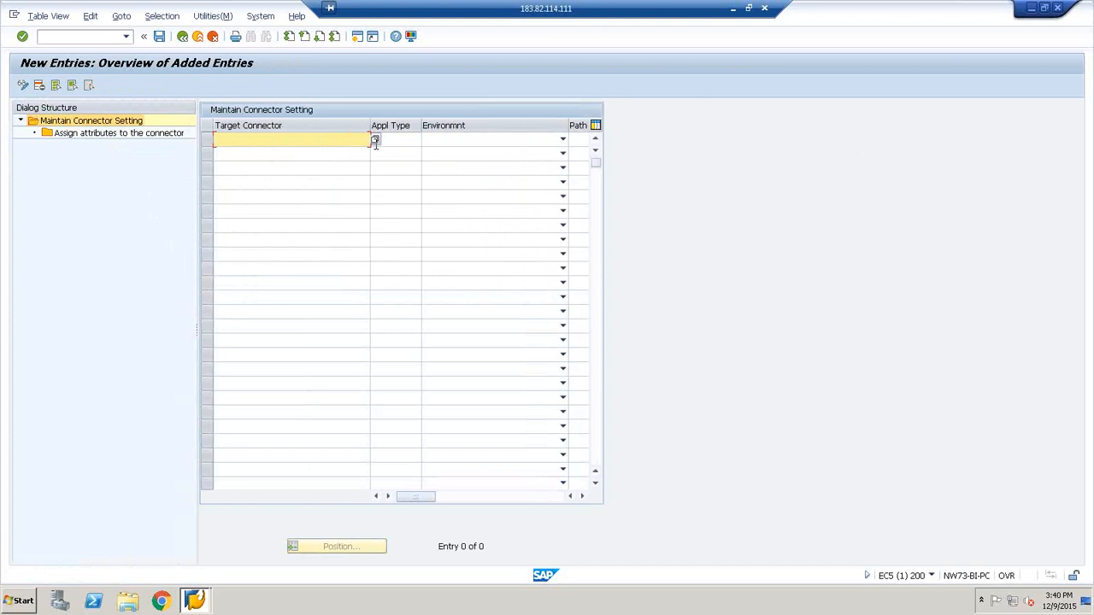
{"action": "left_click", "coordinate": [374, 140]}
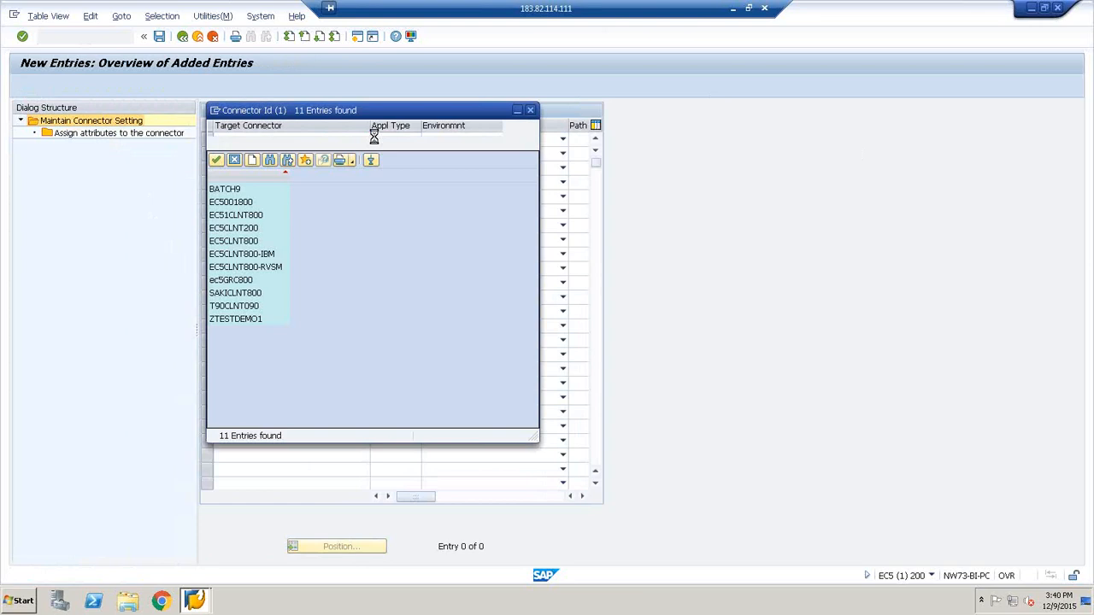
{"action": "left_click", "coordinate": [218, 188]}
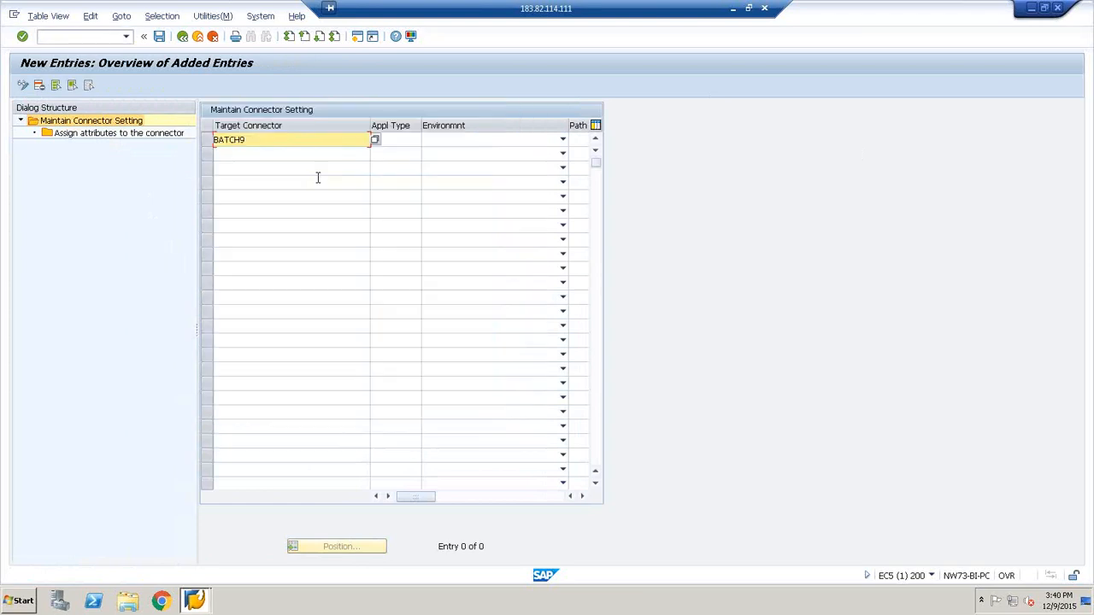
{"action": "left_click", "coordinate": [415, 141]}
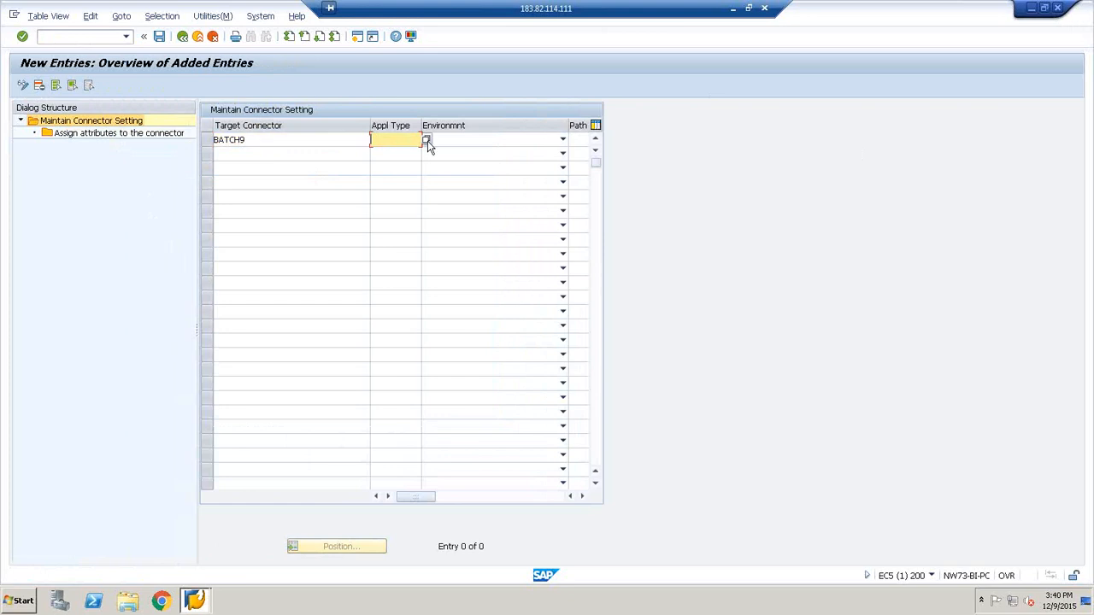
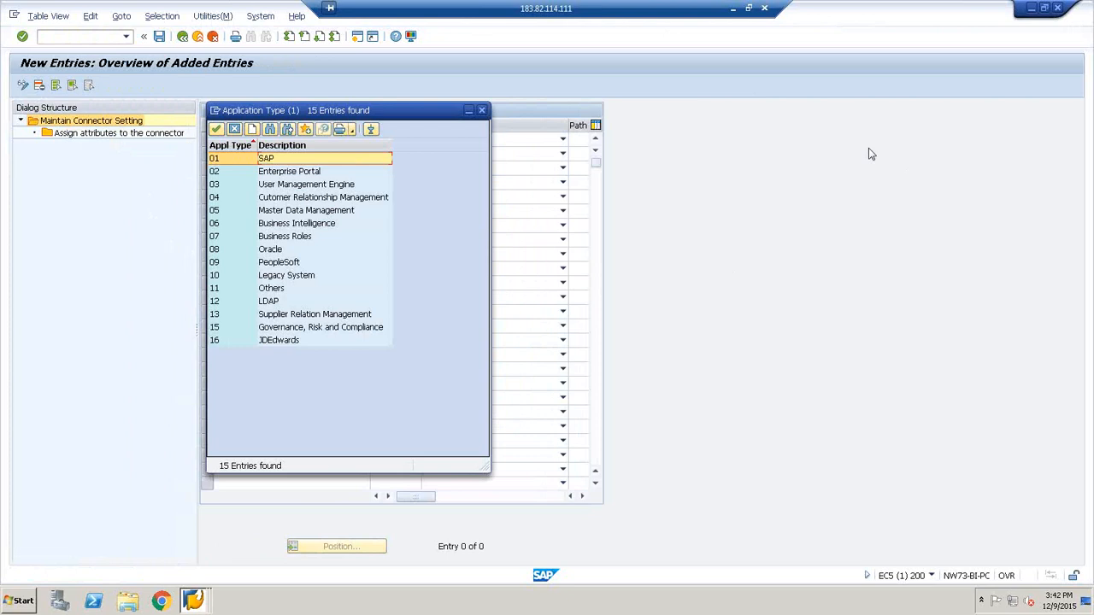
Set the BATCH9 connector entry's application type to 001 (SAP) and its environment to Development
{"action": "left_click", "coordinate": [217, 129]}
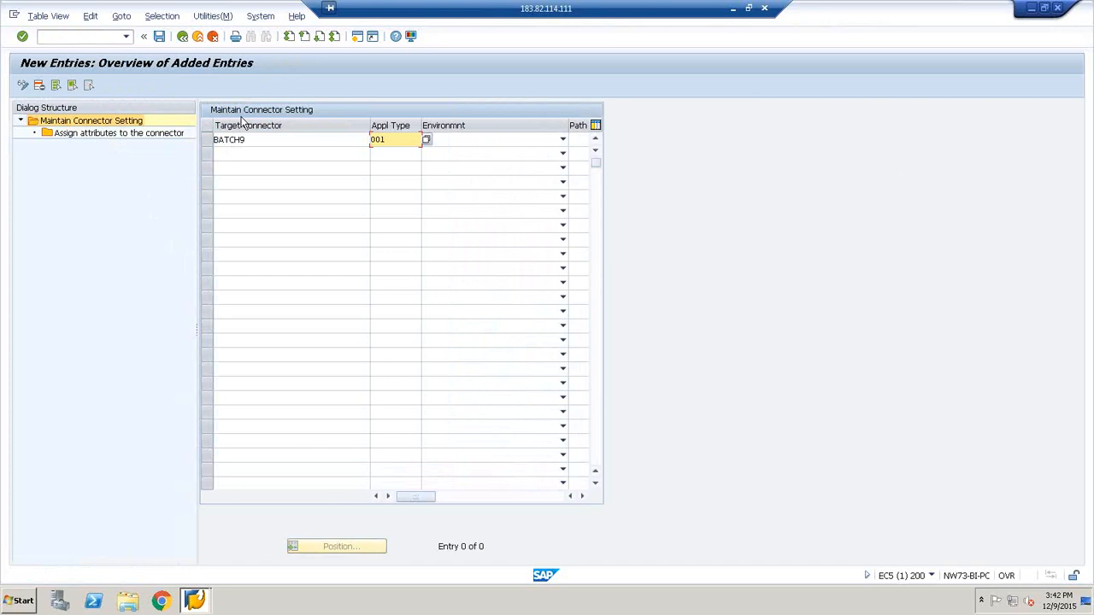
{"action": "left_click", "coordinate": [564, 141]}
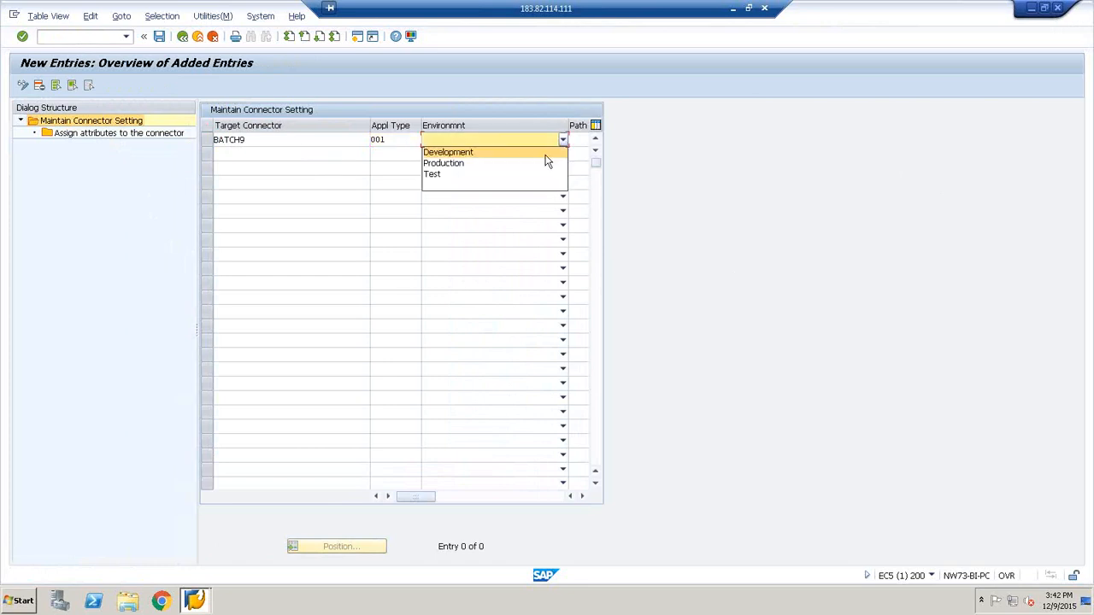
{"action": "left_click", "coordinate": [545, 154]}
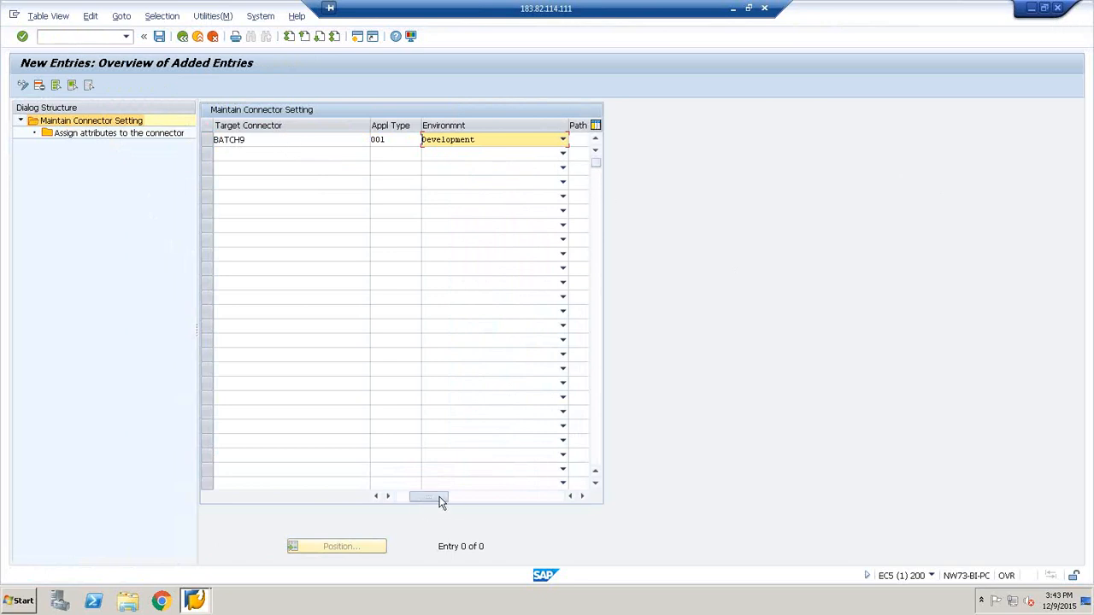
Check the available path IDs for the BATCH9 connector entry without choosing one, and enable its PSS option
{"action": "left_click", "coordinate": [470, 496]}
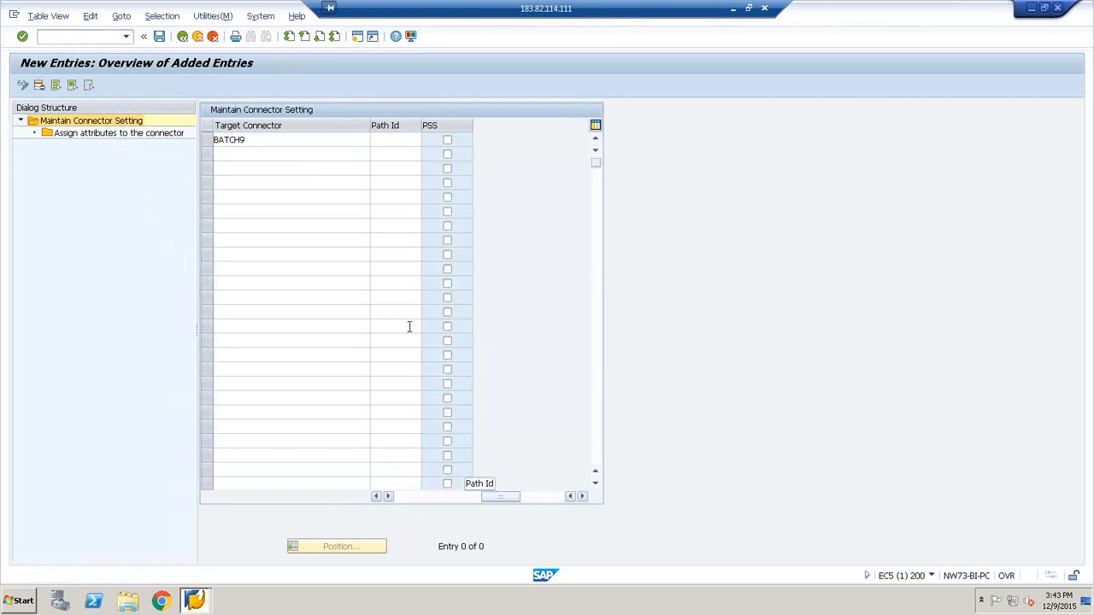
{"action": "left_click", "coordinate": [377, 501]}
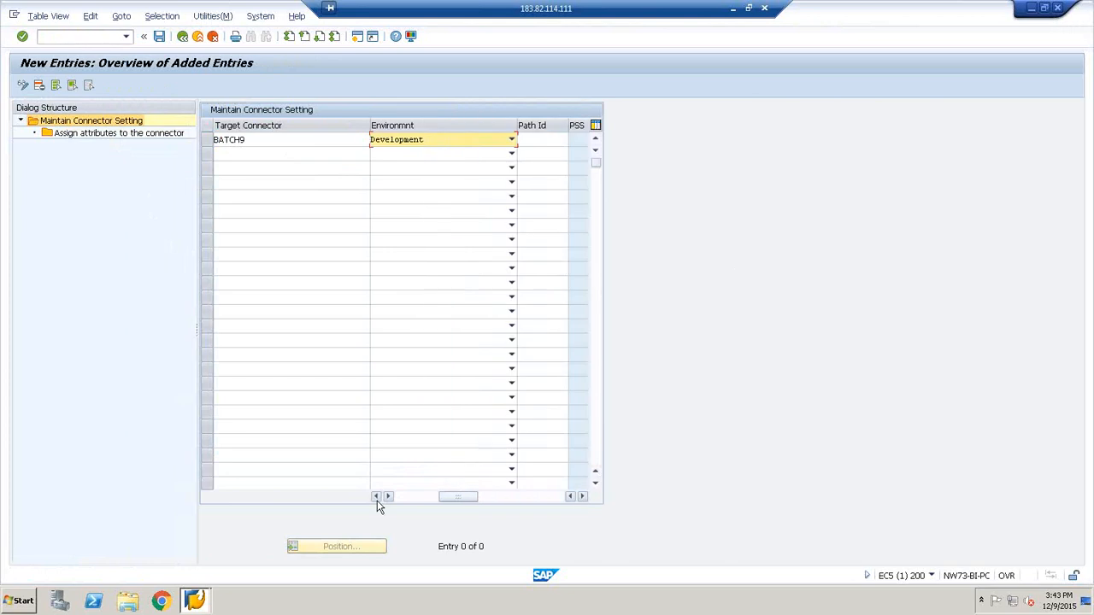
{"action": "left_click", "coordinate": [581, 496]}
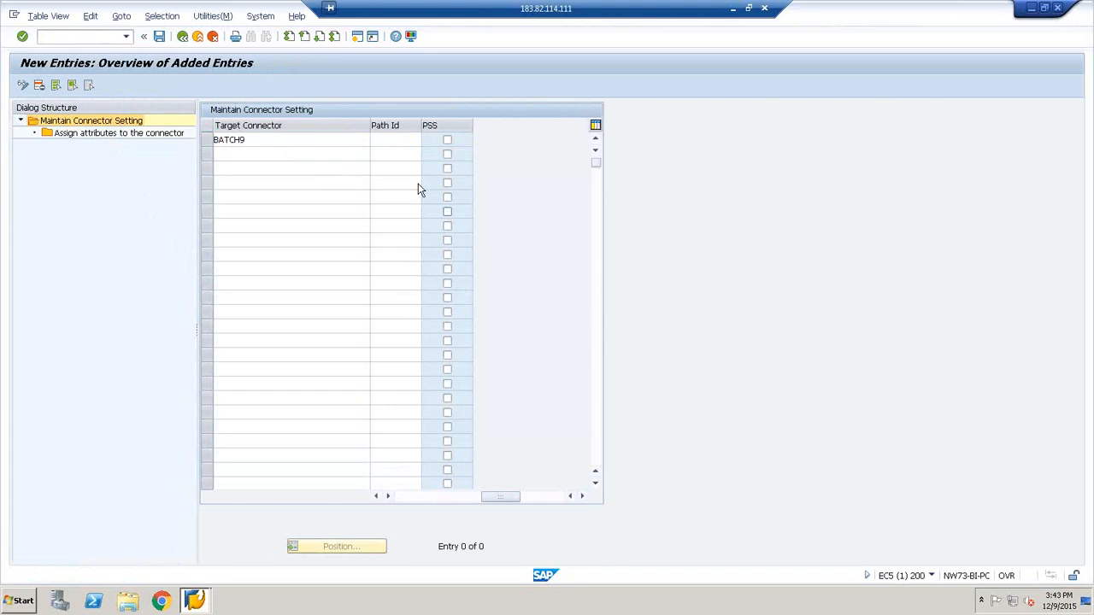
{"action": "left_click", "coordinate": [402, 142]}
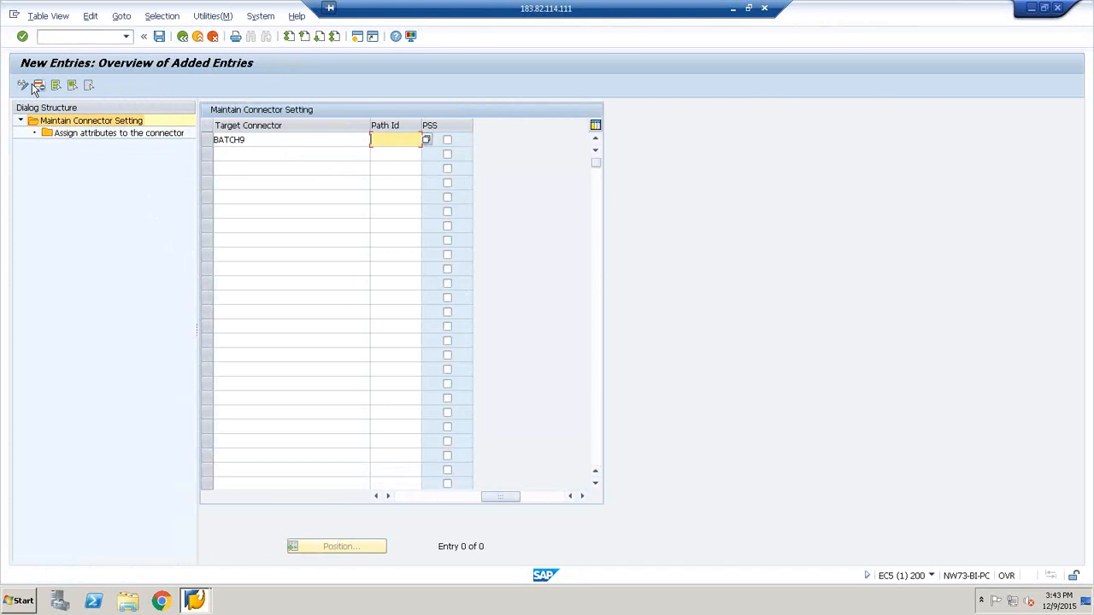
{"action": "left_click", "coordinate": [426, 138]}
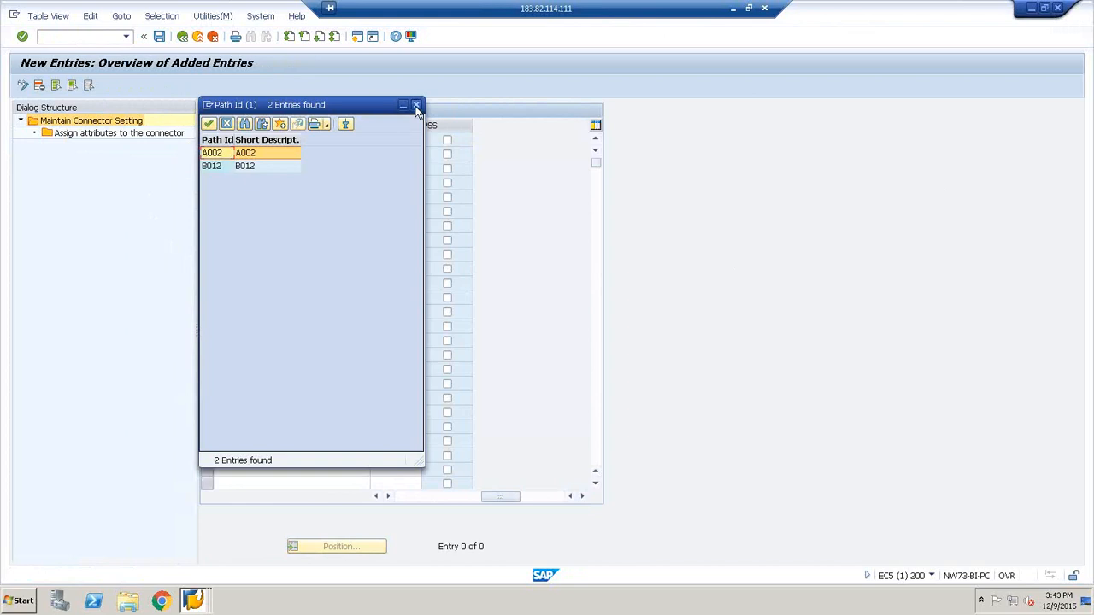
{"action": "left_click", "coordinate": [416, 106]}
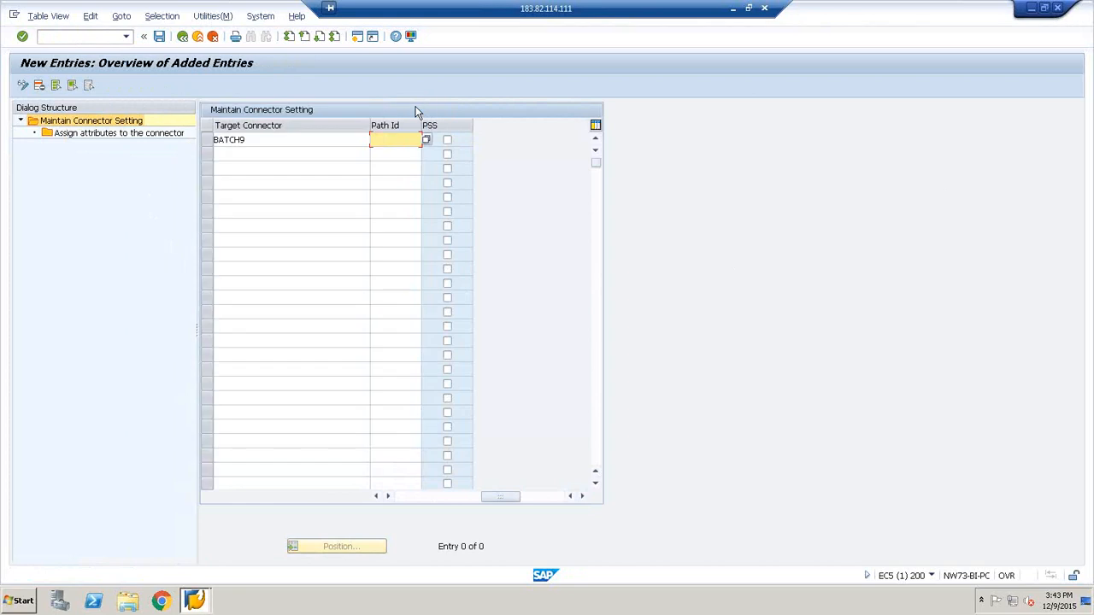
{"action": "left_click", "coordinate": [446, 141]}
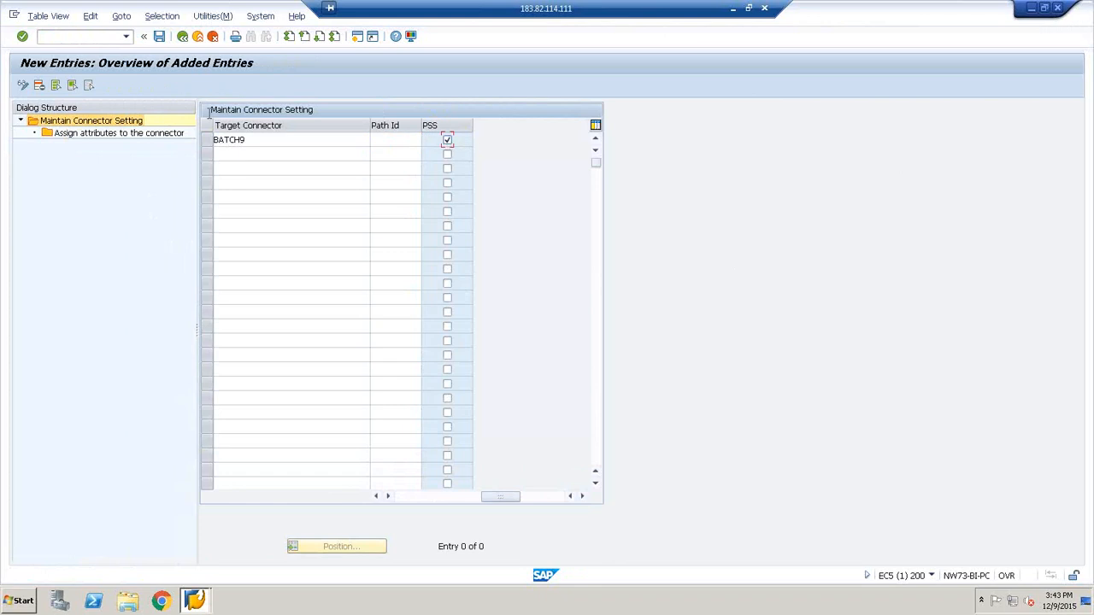
Try to save the new BATCH9 connector entry, and discard it
{"action": "left_click", "coordinate": [161, 37]}
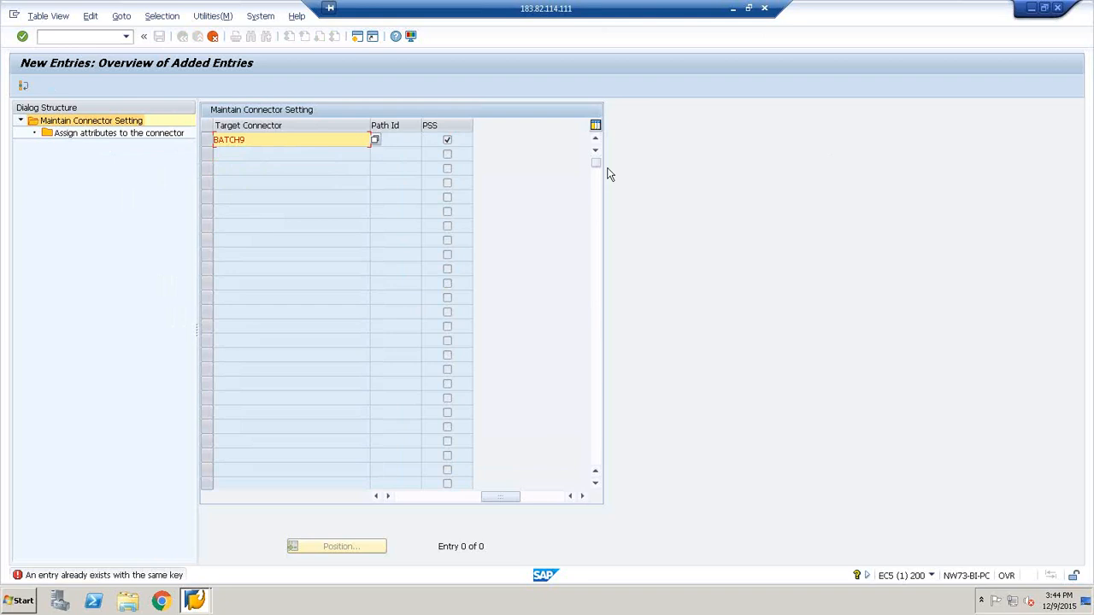
{"action": "left_click", "coordinate": [213, 36]}
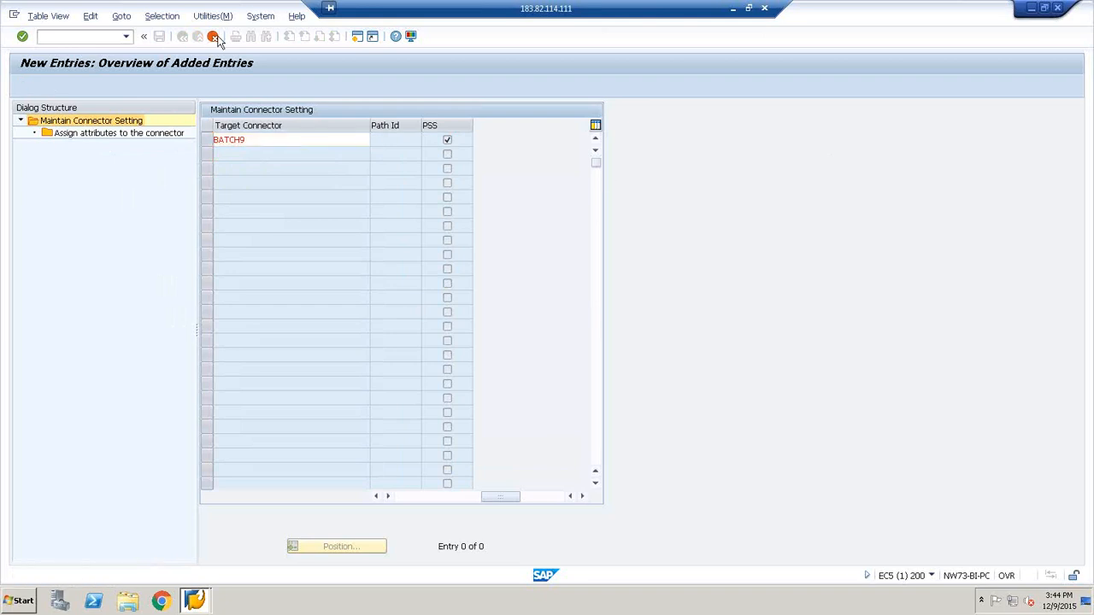
{"action": "left_click", "coordinate": [190, 253]}
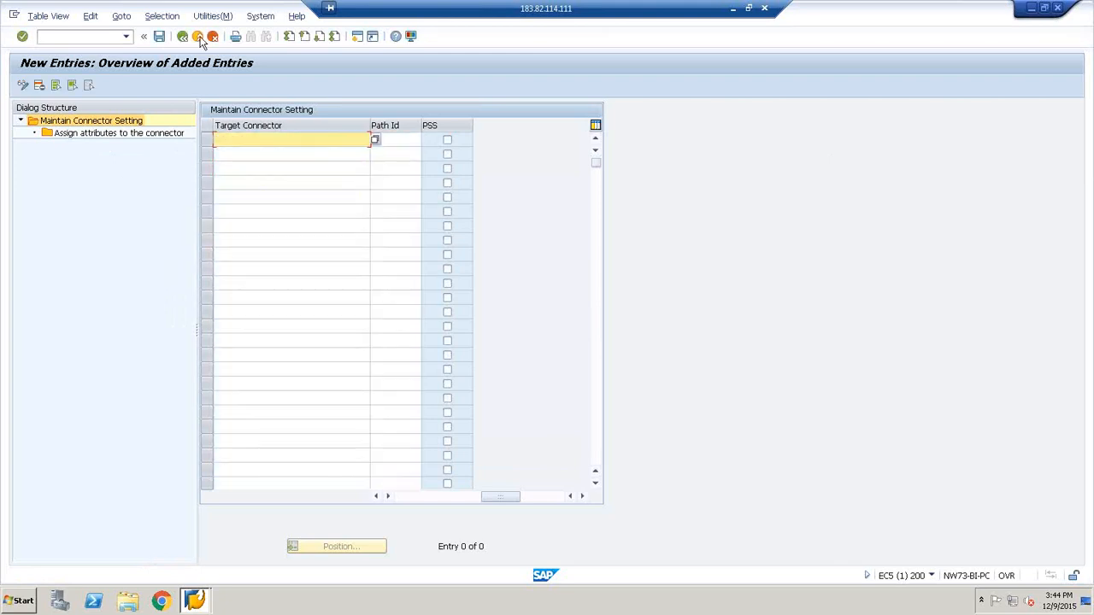
Leave the connector settings for the IMG structure and open Maintain Access Risk Levels under Access Control
{"action": "left_click", "coordinate": [182, 36]}
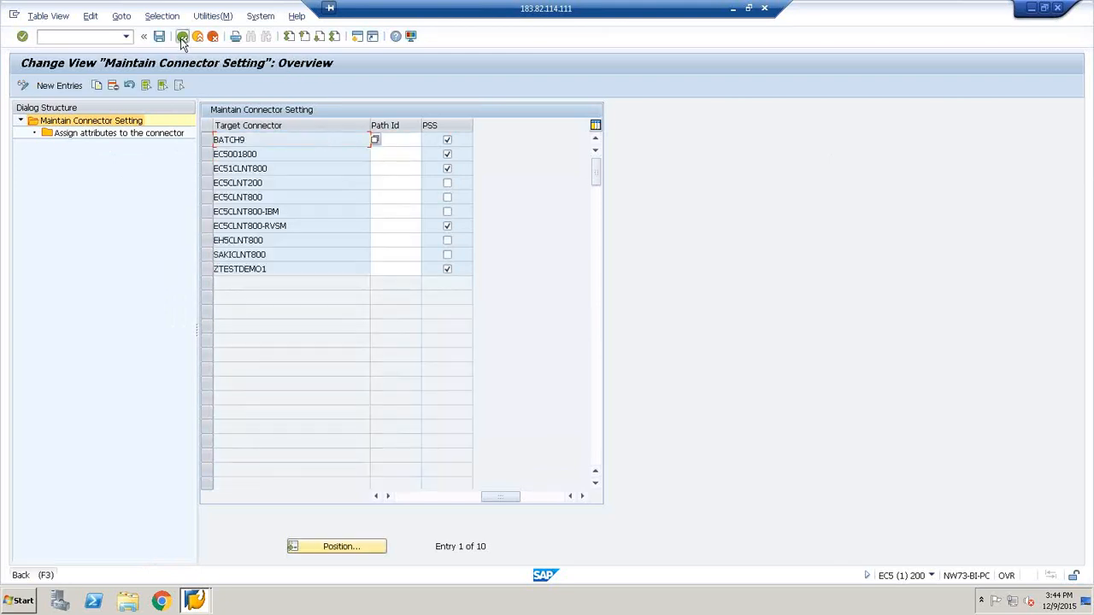
{"action": "left_click", "coordinate": [181, 37]}
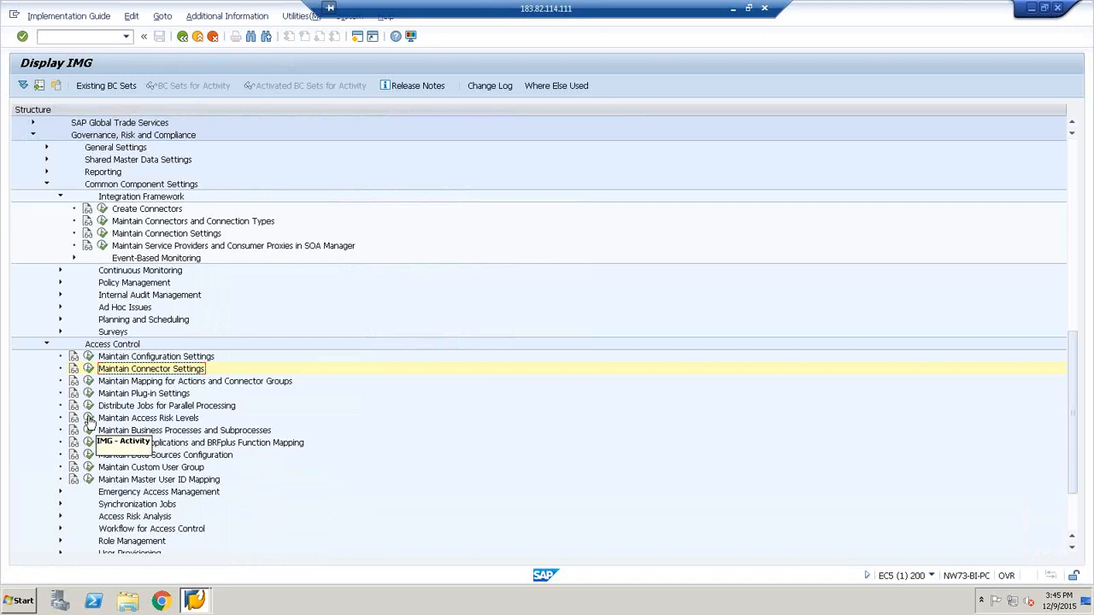
{"action": "left_click", "coordinate": [89, 419]}
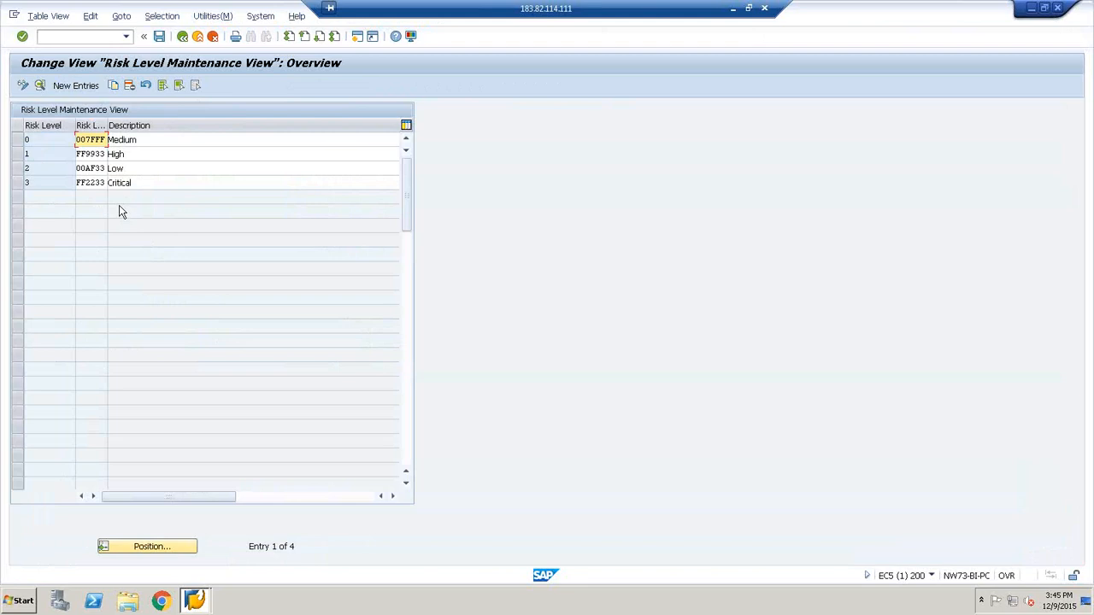
Create a new access risk level entry numbered 5
{"action": "left_click", "coordinate": [85, 87]}
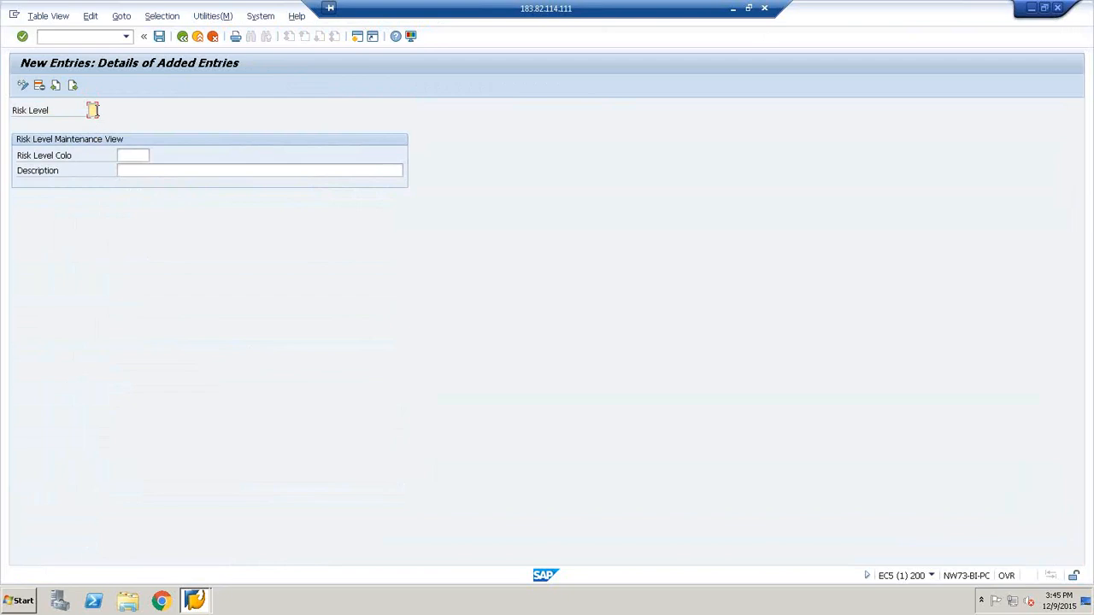
{"action": "left_click", "coordinate": [92, 109]}
{"action": "type", "text": "5"}
Give risk level 5 the description "moderate", leaving its color code empty, and save the entry
{"action": "left_click", "coordinate": [131, 169]}
{"action": "type", "text": "High"}
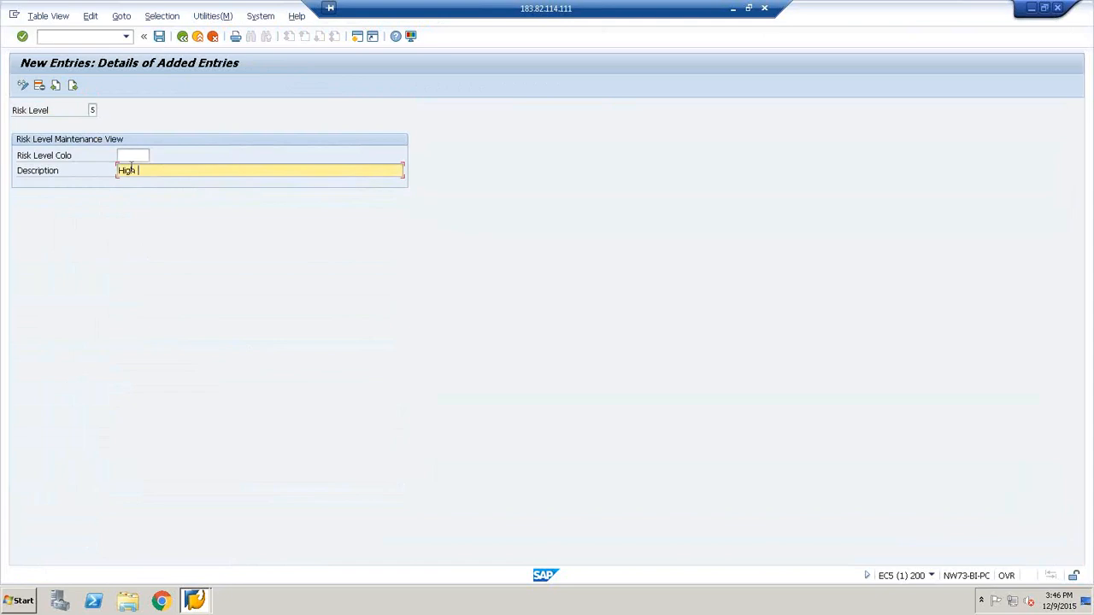
{"action": "key", "text": "BackSpace"}
{"action": "key", "text": "BackSpace"}
{"action": "key", "text": "BackSpace"}
{"action": "key", "text": "BackSpace"}
{"action": "key", "text": "BackSpace"}
{"action": "type", "text": "Very high"}
{"action": "key", "text": "BackSpace"}
{"action": "key", "text": "BackSpace"}
{"action": "key", "text": "BackSpace"}
{"action": "key", "text": "BackSpace"}
{"action": "key", "text": "BackSpace"}
{"action": "key", "text": "BackSpace"}
{"action": "key", "text": "BackSpace"}
{"action": "key", "text": "BackSpace"}
{"action": "key", "text": "BackSpace"}
{"action": "type", "text": "moderate"}
{"action": "key", "text": "BackSpace"}
{"action": "type", "text": "e"}
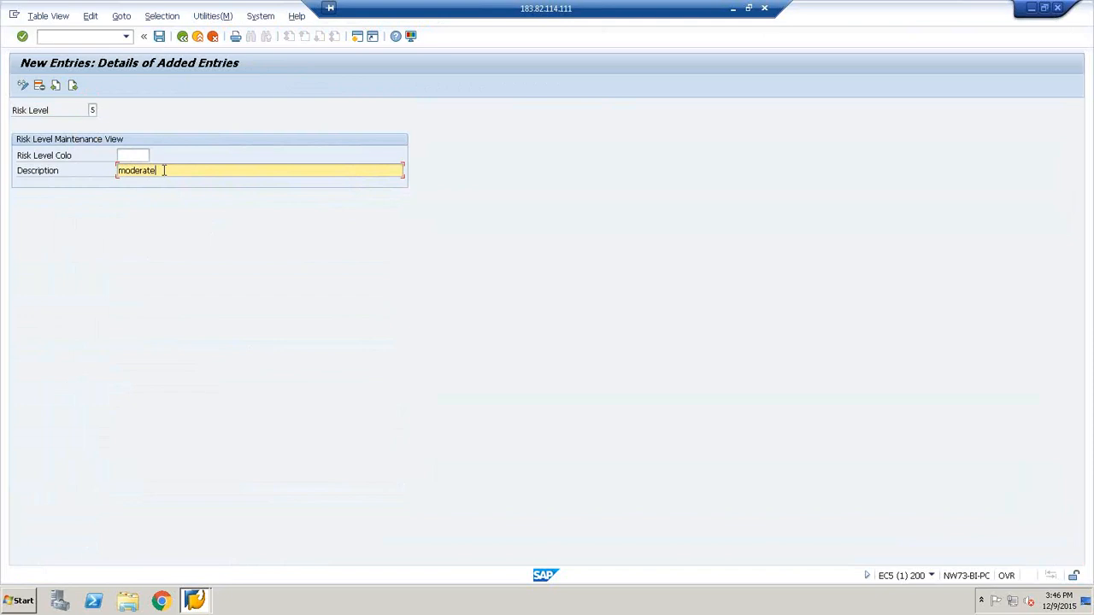
{"action": "left_click", "coordinate": [159, 36]}
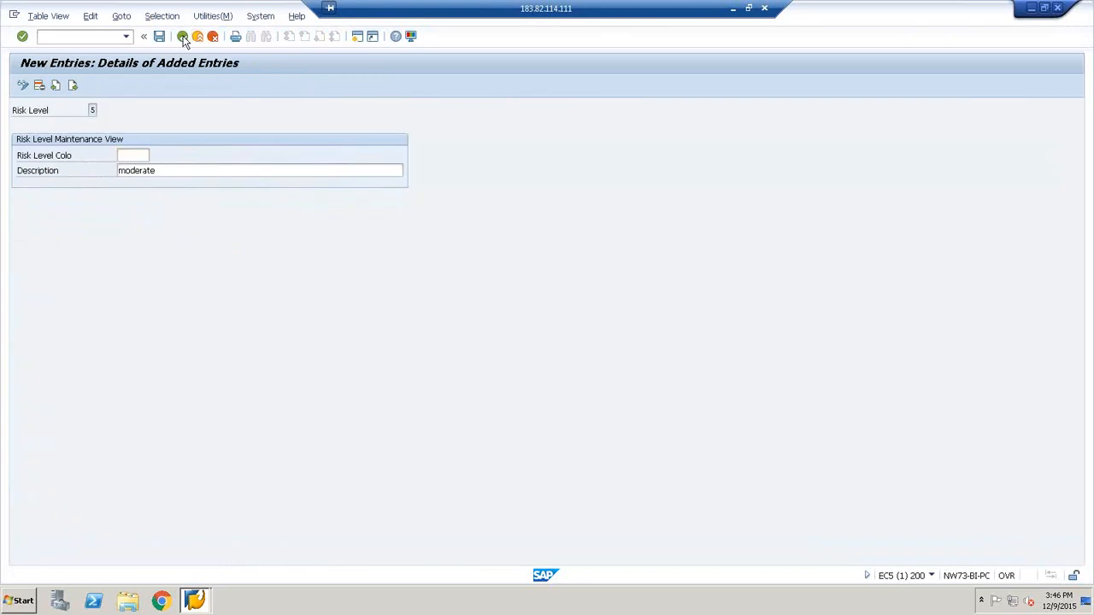
Return to the IMG, reopen Maintain Access Risk Levels, and widen the Risk Level Color Code column to review all risk levels
{"action": "left_click", "coordinate": [182, 37]}
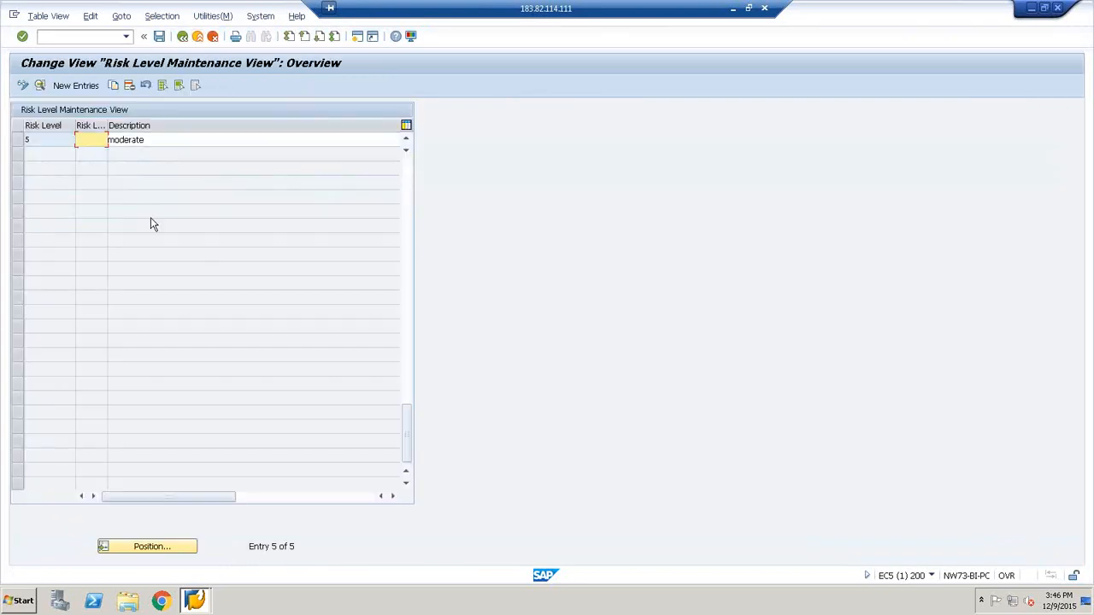
{"action": "left_click", "coordinate": [183, 37]}
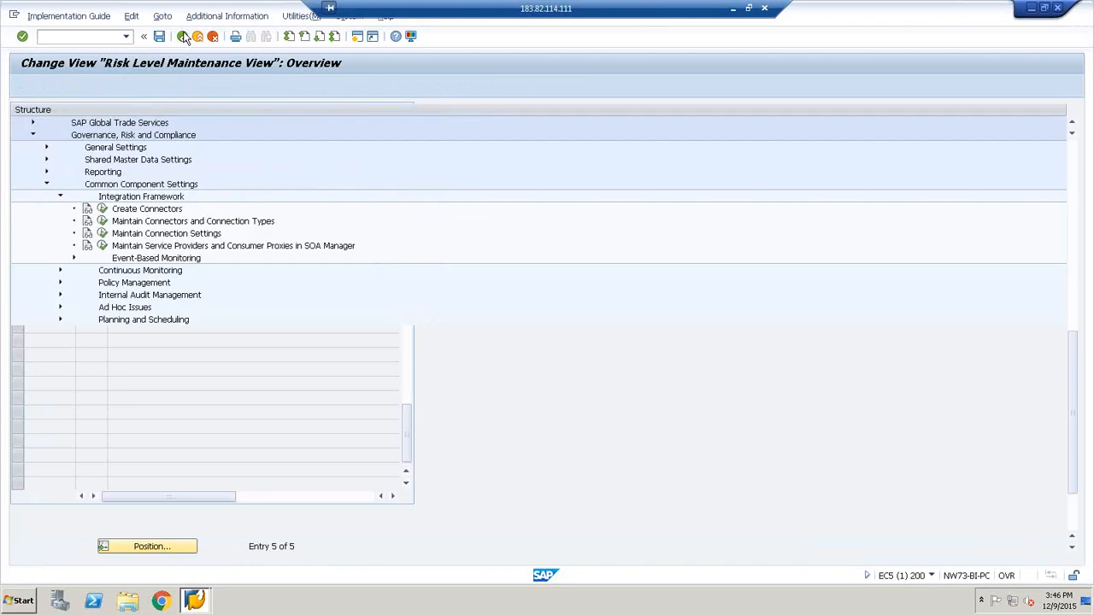
{"action": "left_click", "coordinate": [89, 418]}
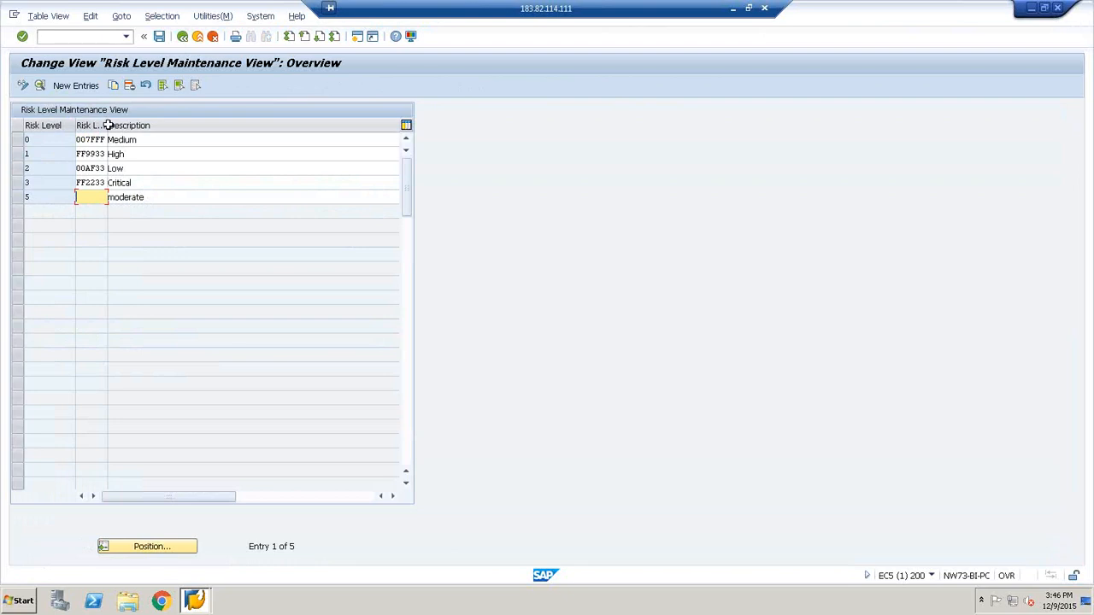
{"action": "left_click_drag", "start_coordinate": [107, 125], "coordinate": [175, 129]}
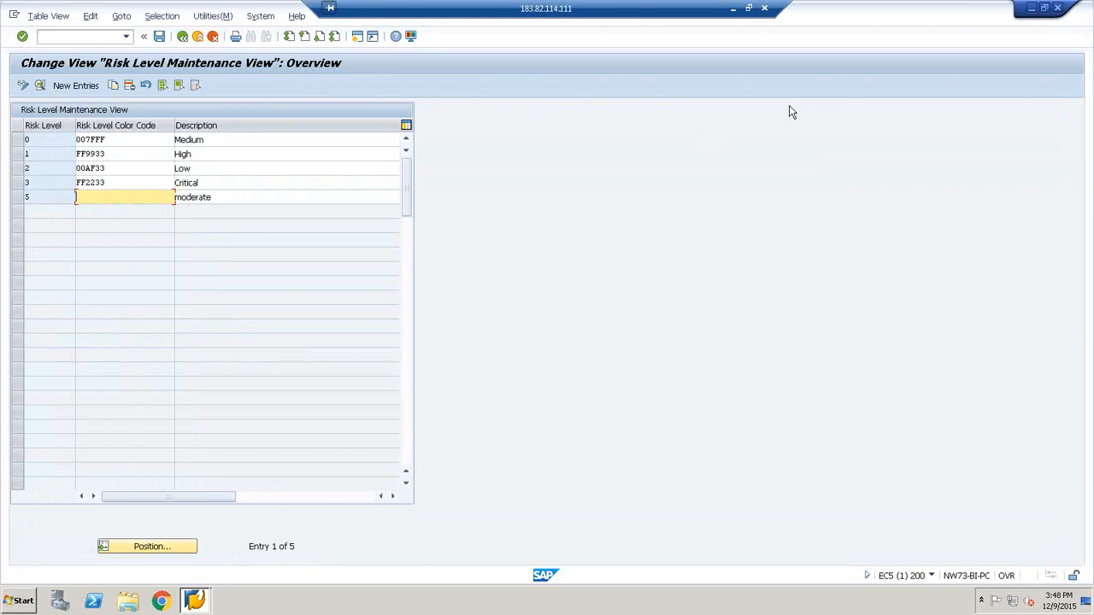
Open Maintain Business Processes and Subprocesses from the IMG and widen the dialog structure so its folder names are readable
{"action": "left_click", "coordinate": [183, 38]}
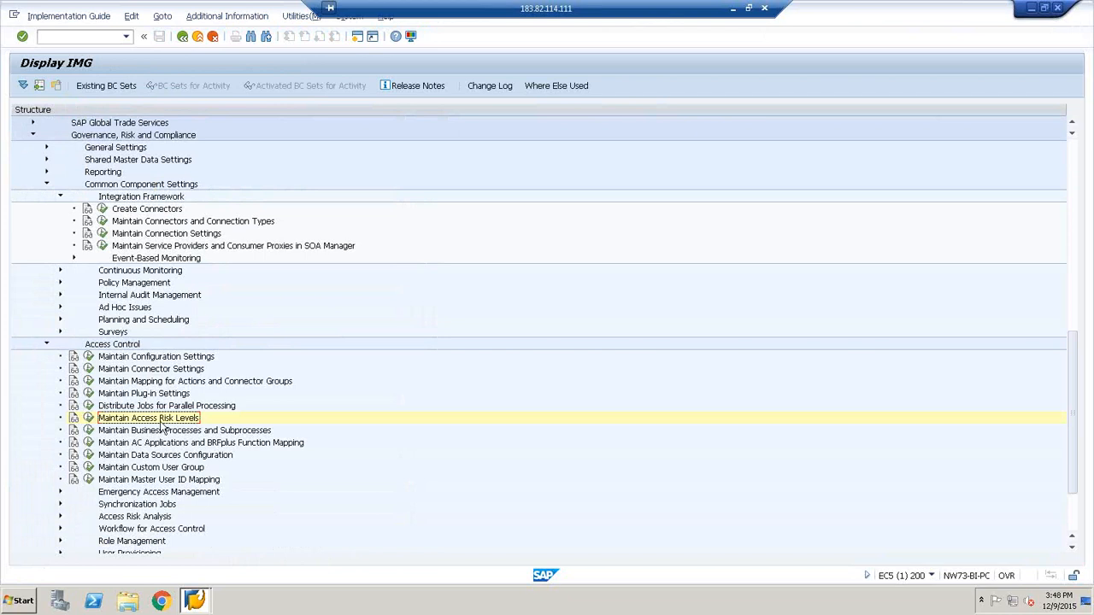
{"action": "left_click", "coordinate": [89, 430]}
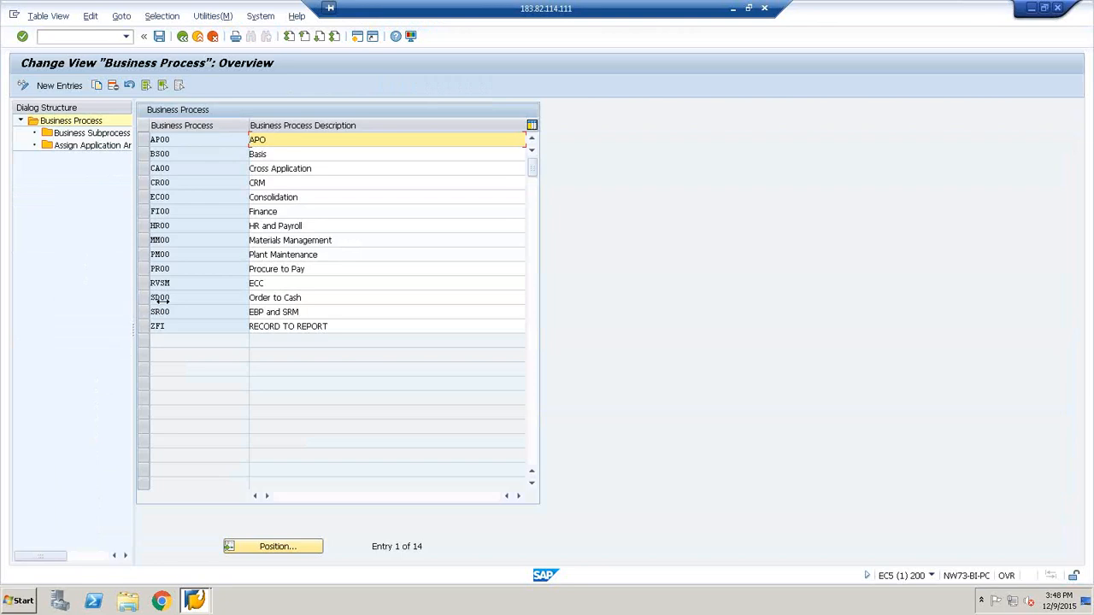
{"action": "left_click_drag", "start_coordinate": [163, 299], "coordinate": [223, 296]}
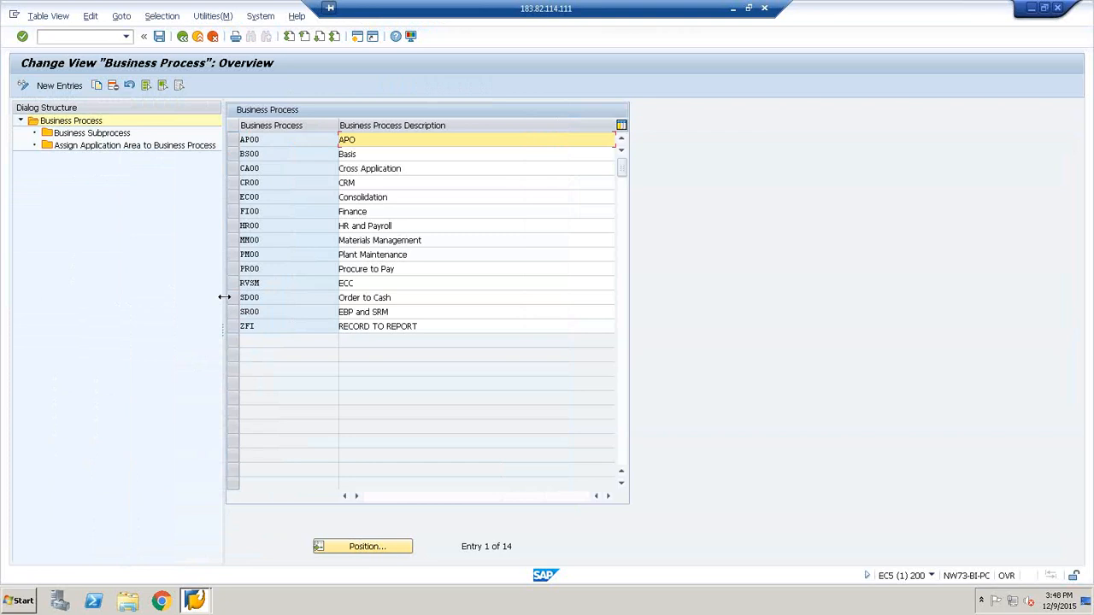
{"action": "left_click_drag", "start_coordinate": [224, 297], "coordinate": [271, 296]}
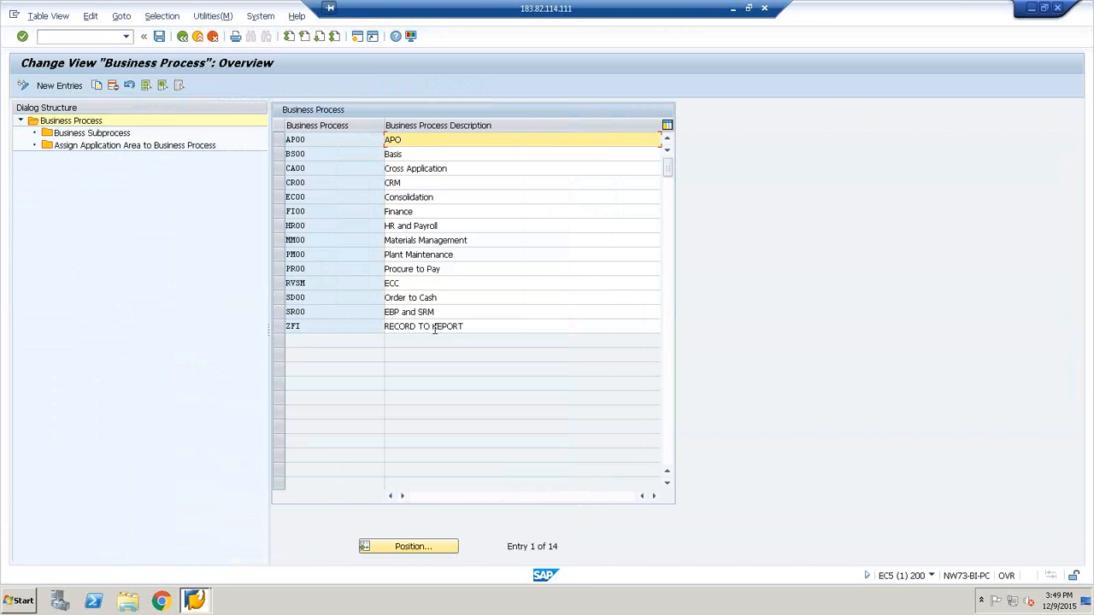
Create a new business process entry with the ID ZCC4
{"action": "left_click", "coordinate": [48, 87]}
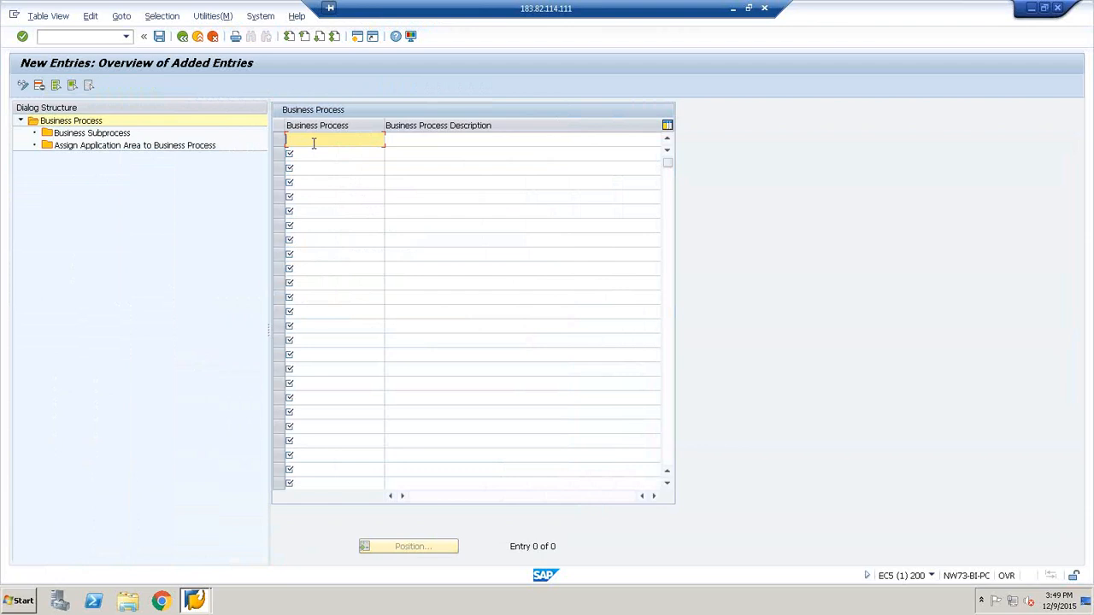
{"action": "type", "text": "ZCC4"}
{"action": "key", "text": "Tab"}
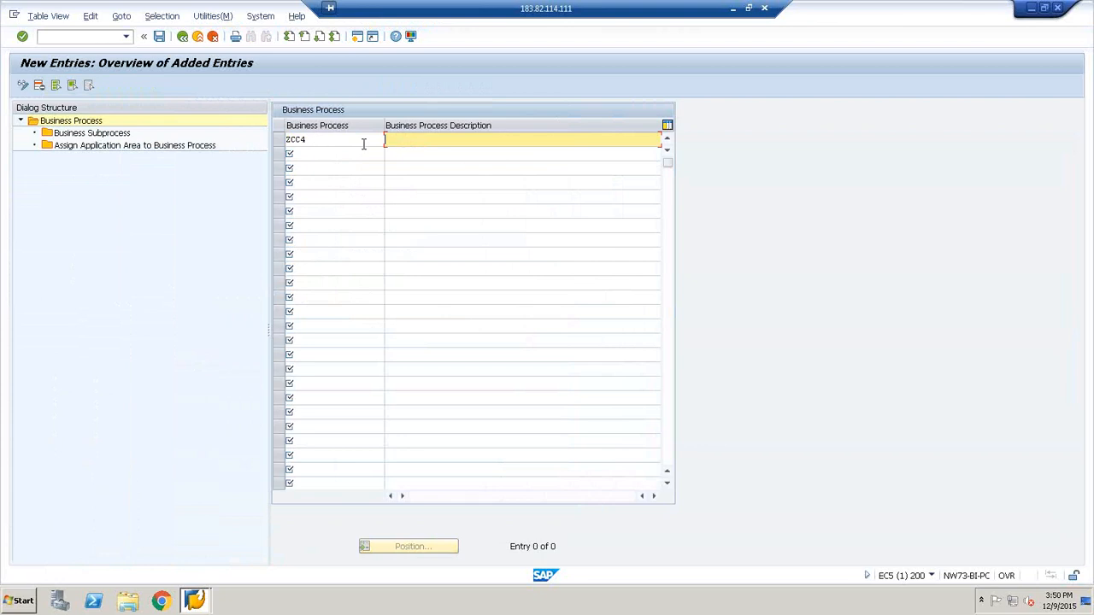
Describe the ZCC4 process as "Security Business process" and save it to the customizing request
{"action": "type", "text": "Secu"}
{"action": "key", "text": "BackSpace"}
{"action": "type", "text": "rity Business process"}
{"action": "left_click", "coordinate": [159, 36]}
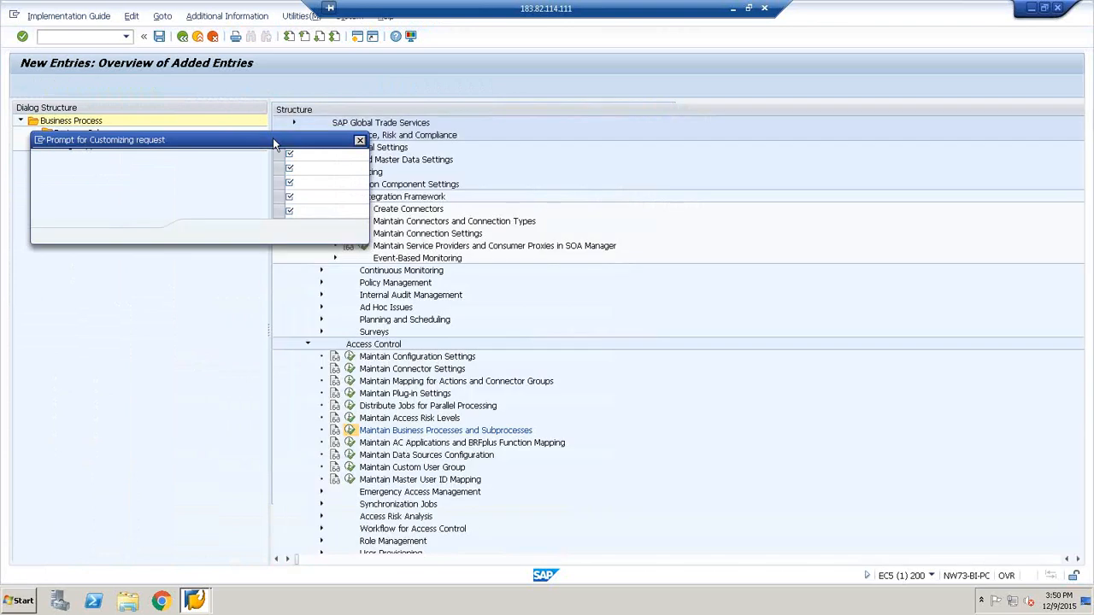
{"action": "left_click", "coordinate": [201, 232]}
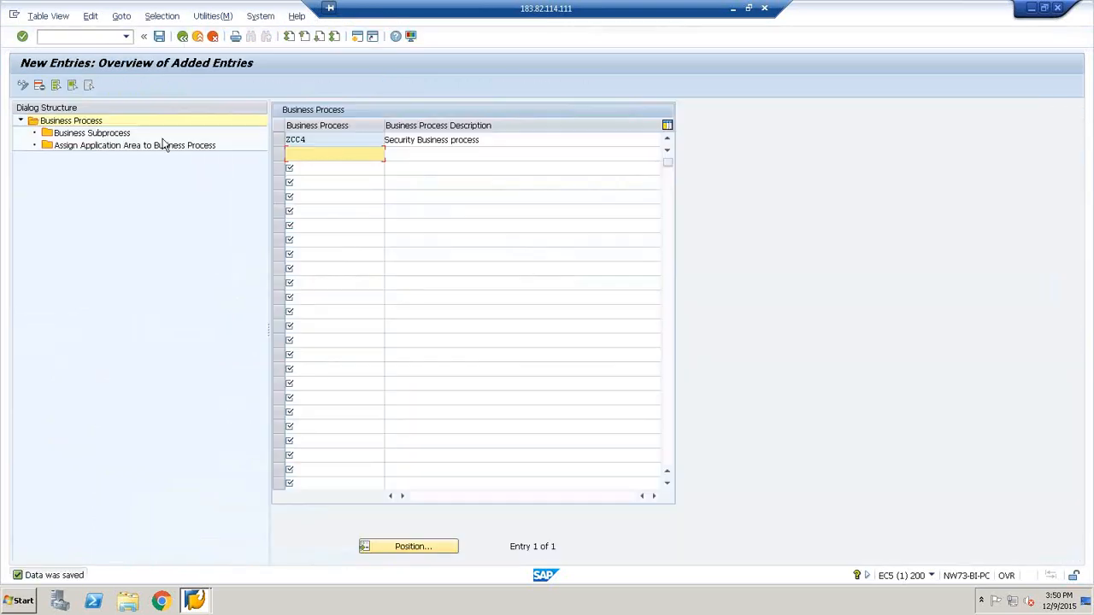
Go back to the business process overview, select the ZCC4 entry, and open its Business Subprocess folder
{"action": "left_click", "coordinate": [182, 37]}
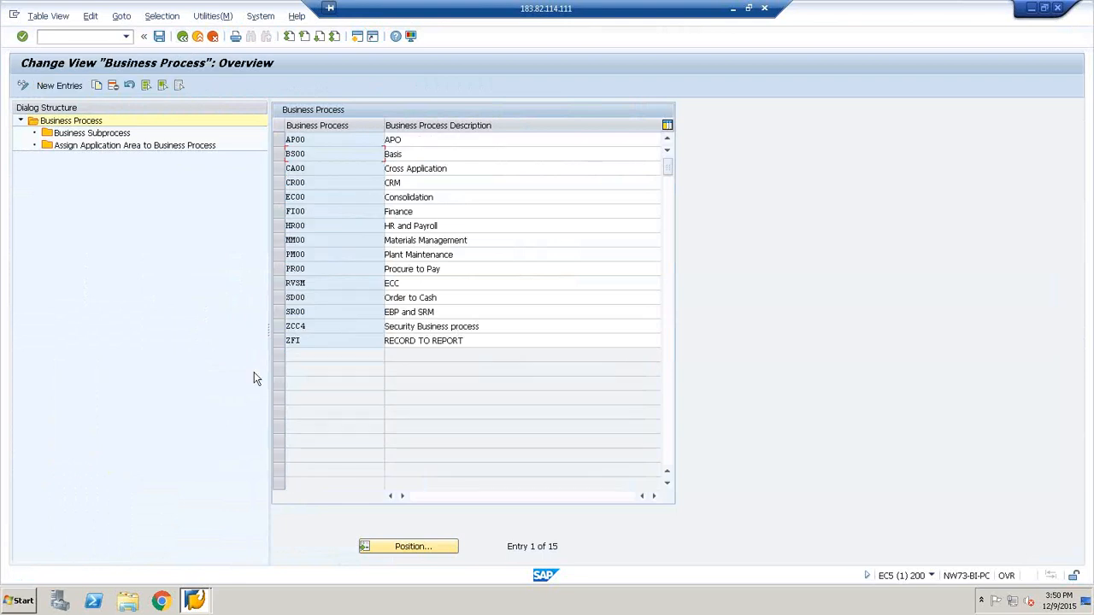
{"action": "left_click", "coordinate": [282, 329]}
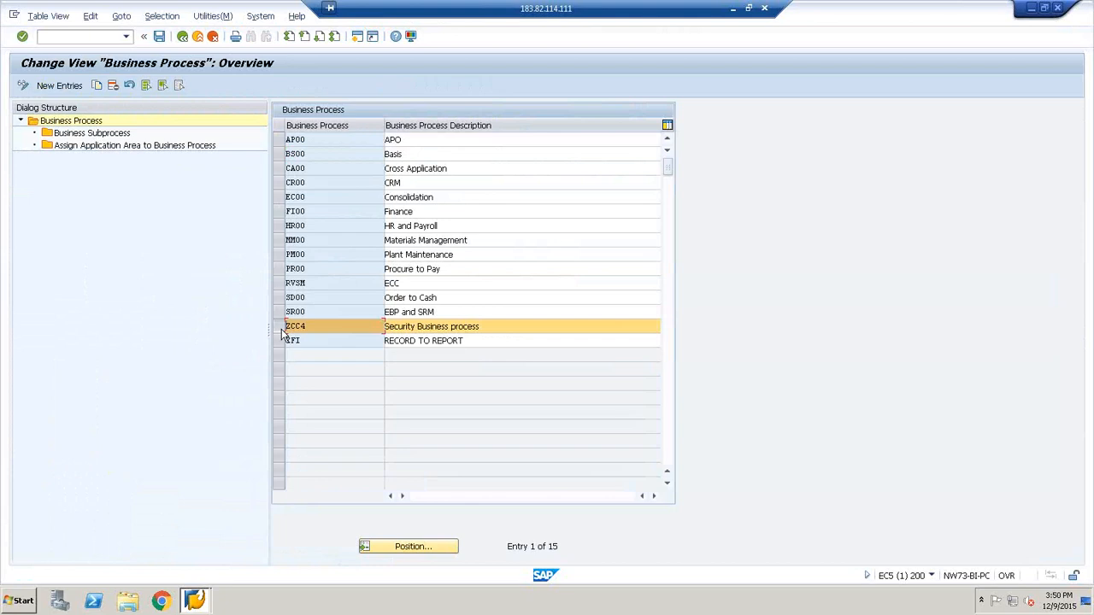
{"action": "left_click", "coordinate": [340, 328]}
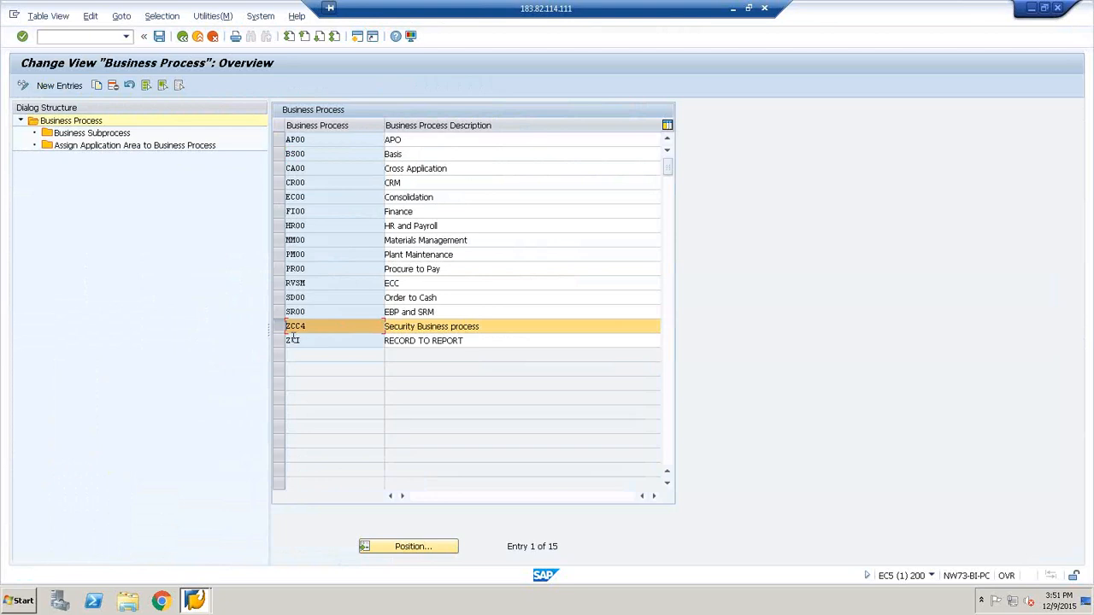
{"action": "double_click", "coordinate": [85, 134]}
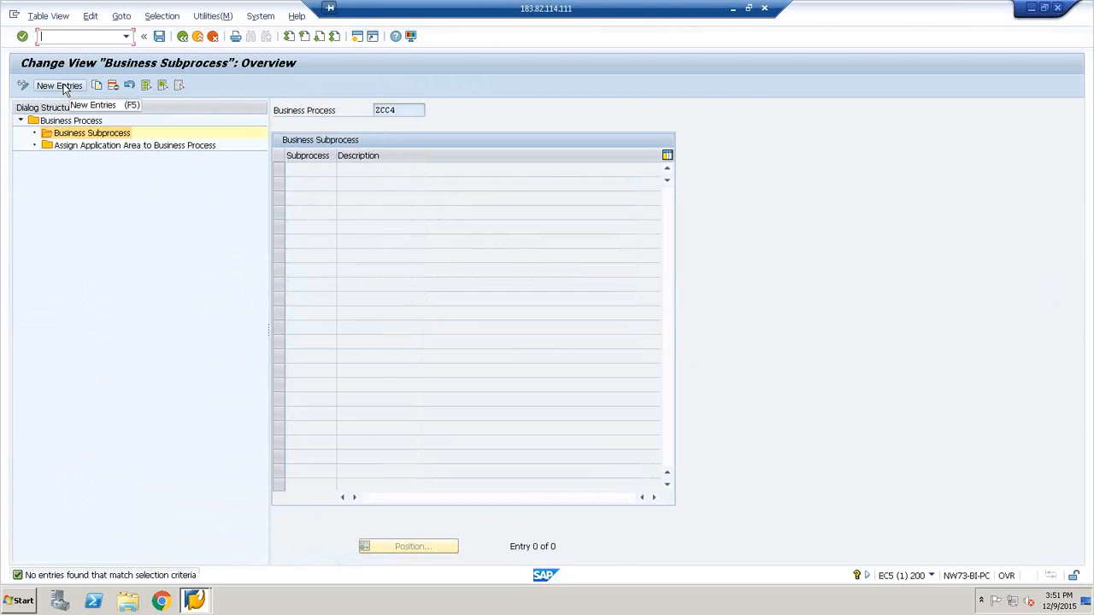
{"action": "left_click", "coordinate": [62, 87]}
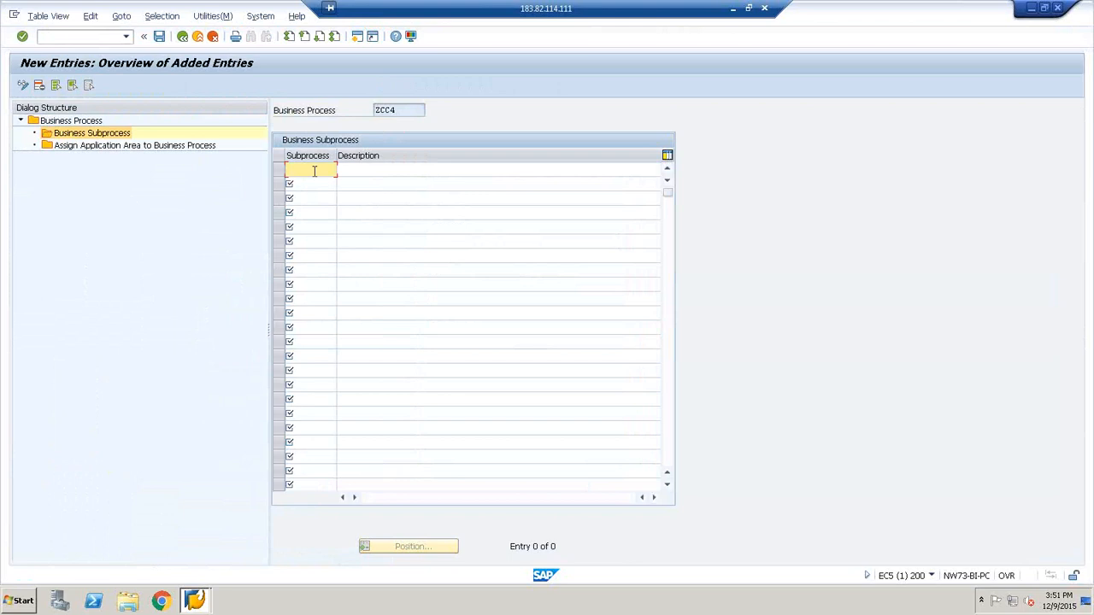
{"action": "type", "text": "BA"}
{"action": "key", "text": "BackSpace"}
{"action": "key", "text": "BackSpace"}
{"action": "left_click", "coordinate": [80, 145]}
{"action": "left_click", "coordinate": [212, 36]}
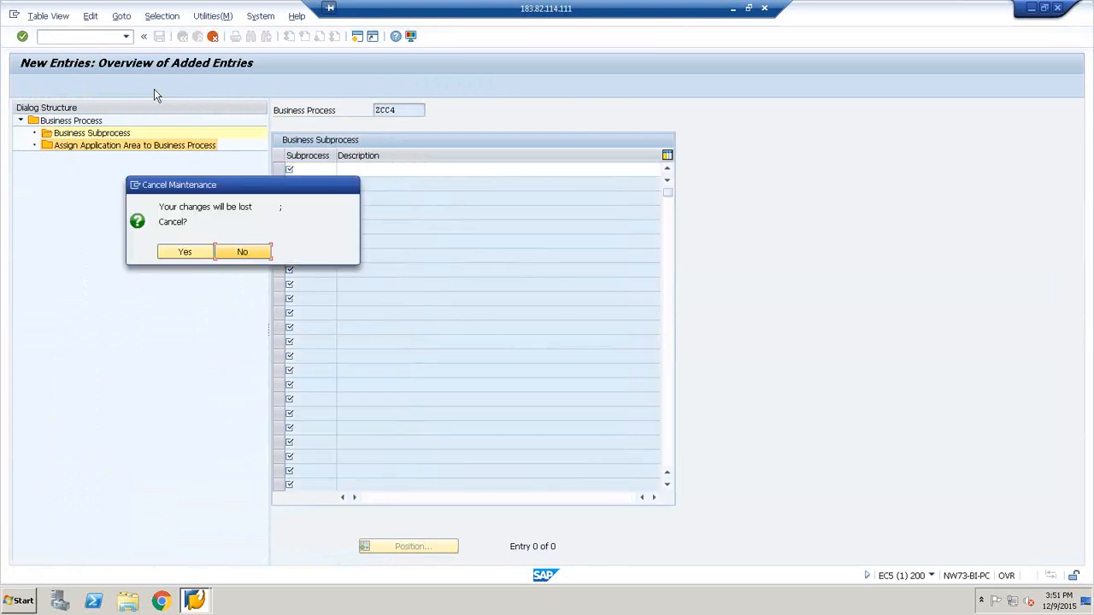
{"action": "left_click", "coordinate": [199, 252]}
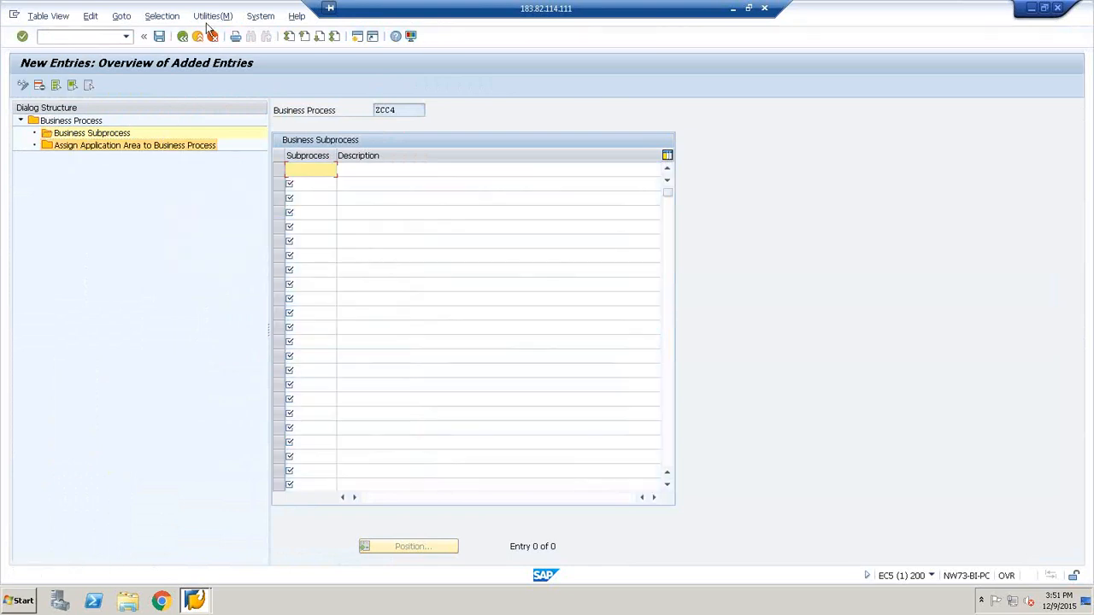
{"action": "left_click", "coordinate": [182, 36]}
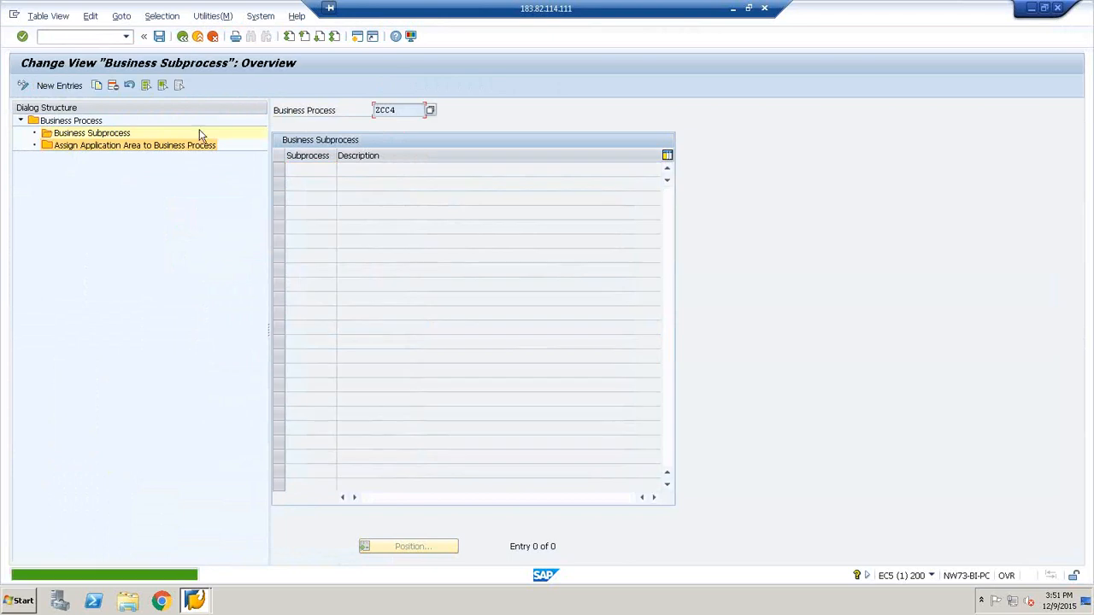
Open Assign Application Area to Business Process for ZCC4 and check which connector groups a new entry offers, without adding one
{"action": "left_click", "coordinate": [150, 147]}
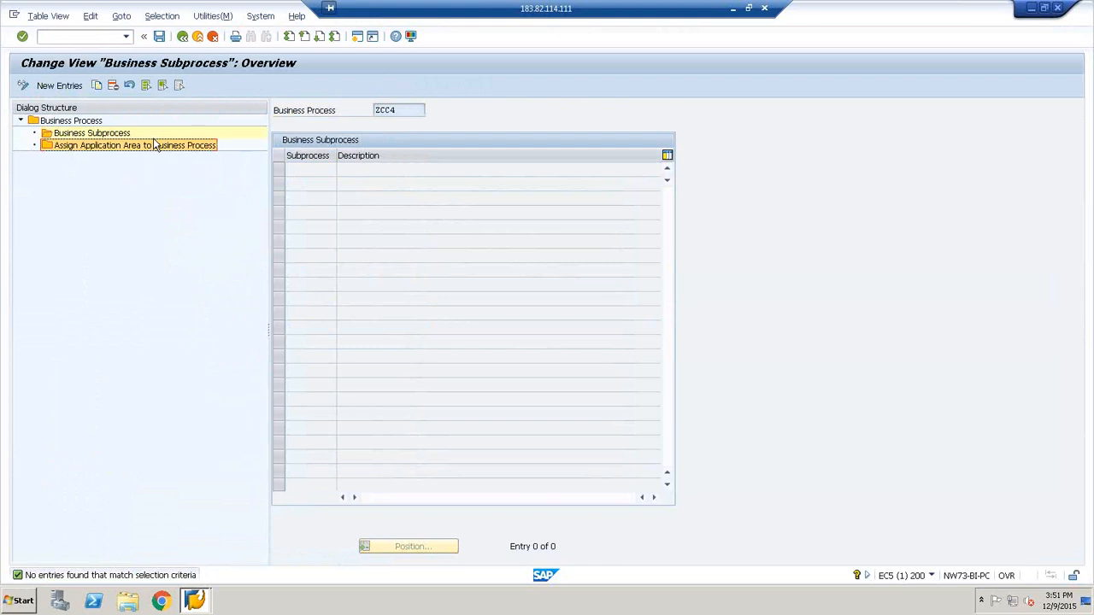
{"action": "double_click", "coordinate": [154, 145]}
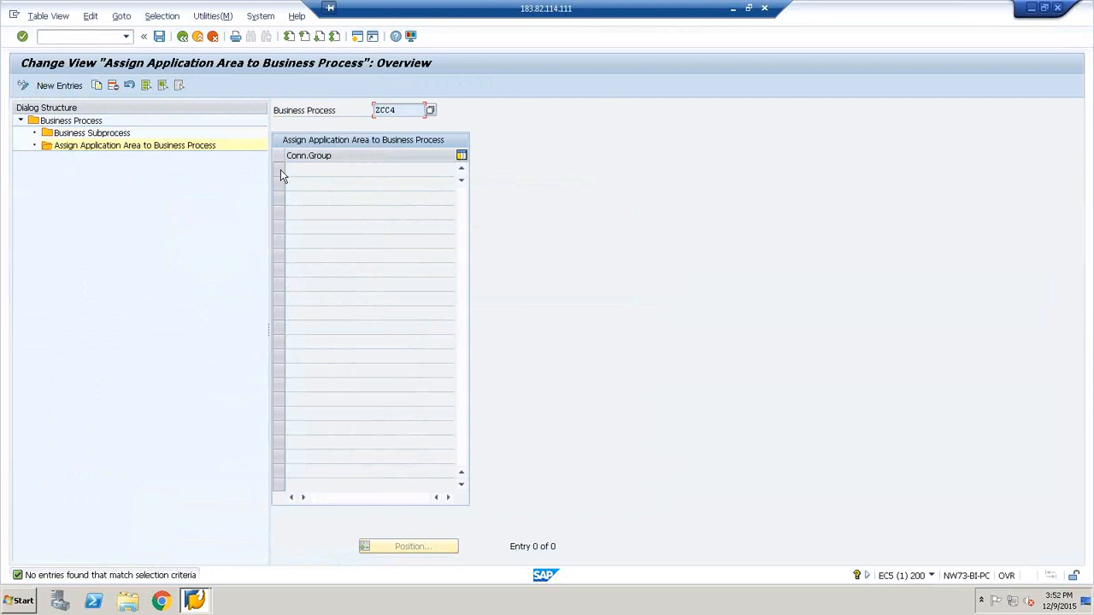
{"action": "left_click", "coordinate": [64, 89]}
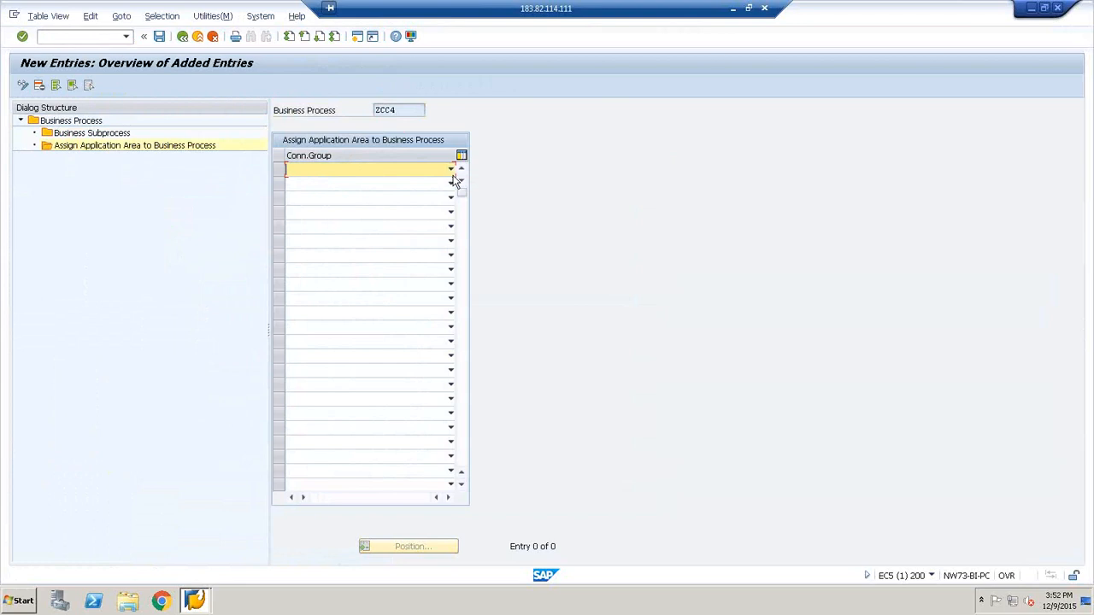
{"action": "left_click", "coordinate": [451, 171]}
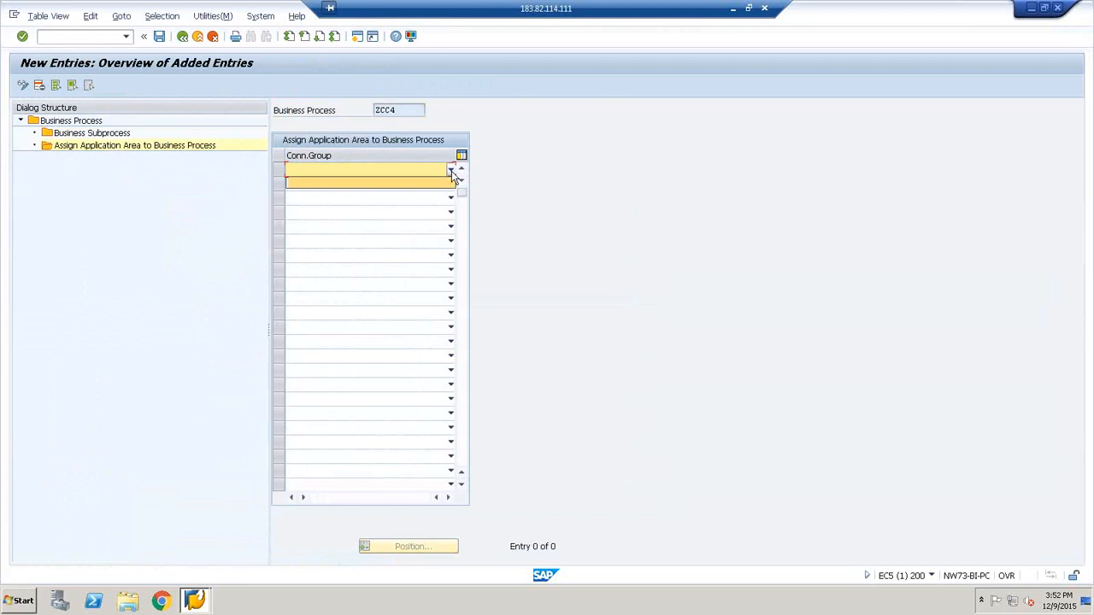
{"action": "left_click", "coordinate": [183, 38]}
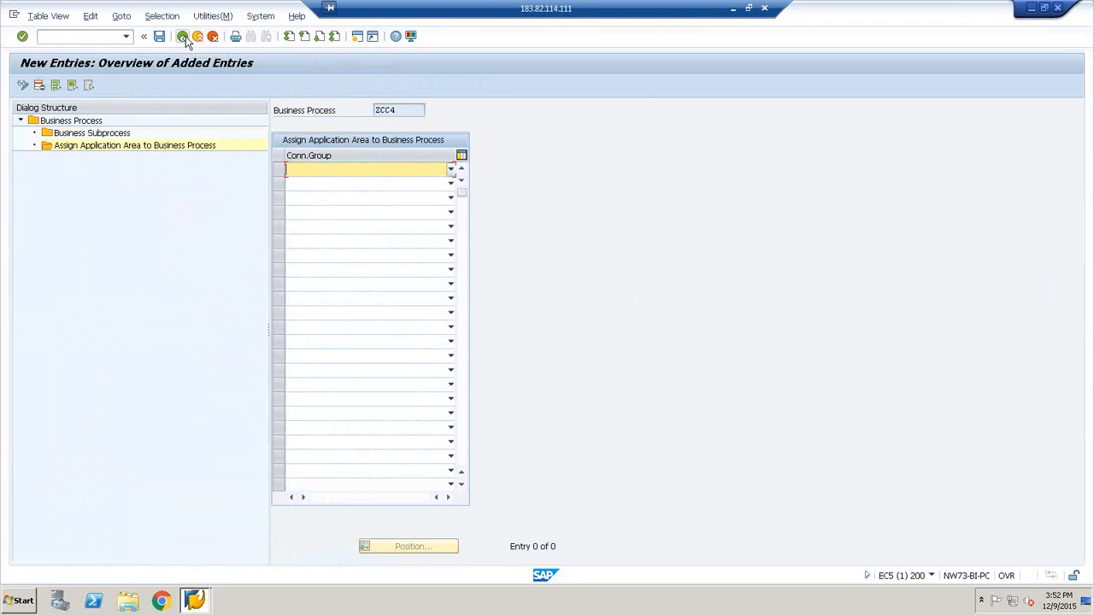
{"action": "left_click", "coordinate": [183, 37]}
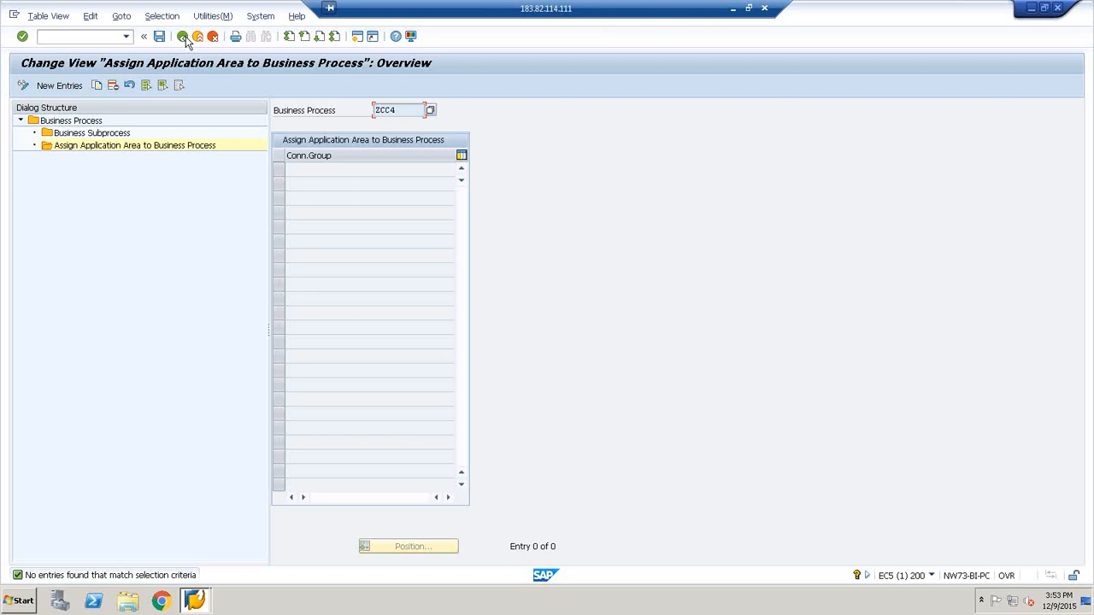
Return to the IMG, open Maintain Custom User Group, and widen the dialog structure so its folder names are readable
{"action": "left_click", "coordinate": [185, 38]}
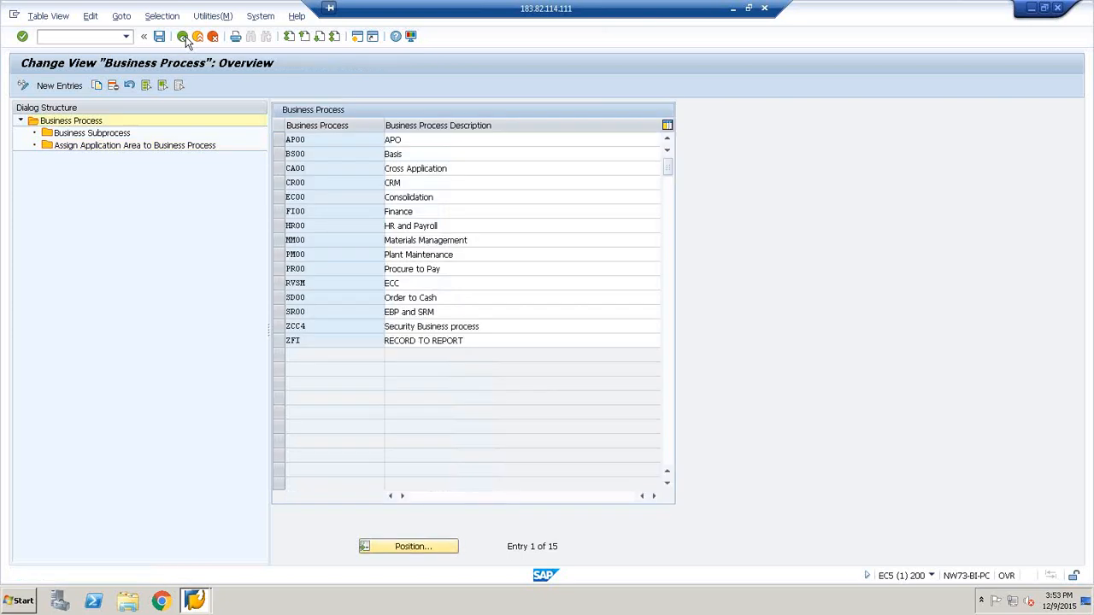
{"action": "left_click", "coordinate": [186, 40]}
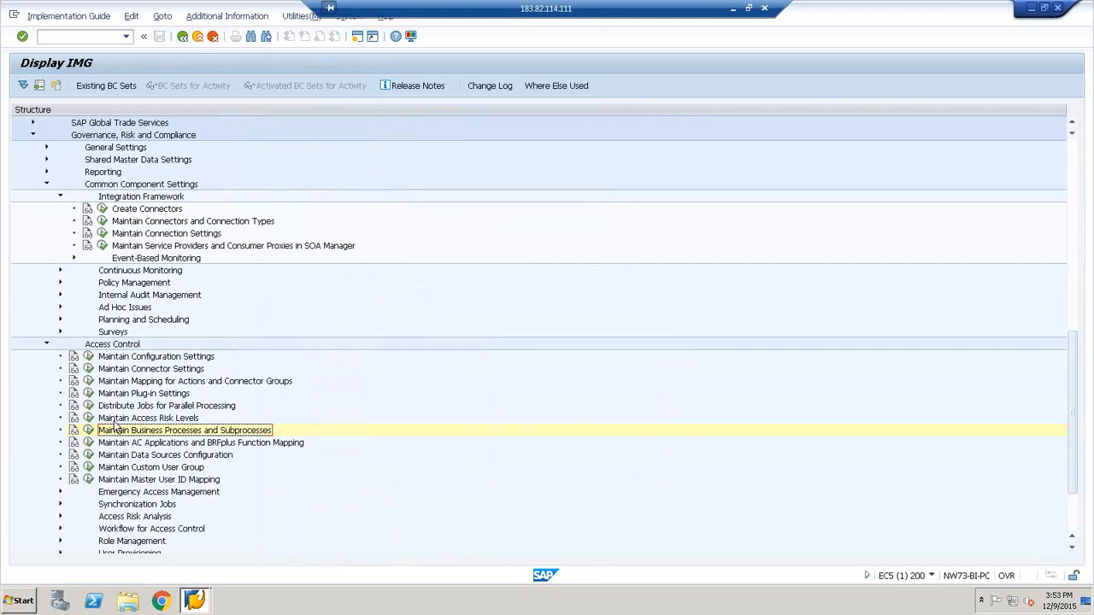
{"action": "left_click", "coordinate": [90, 467]}
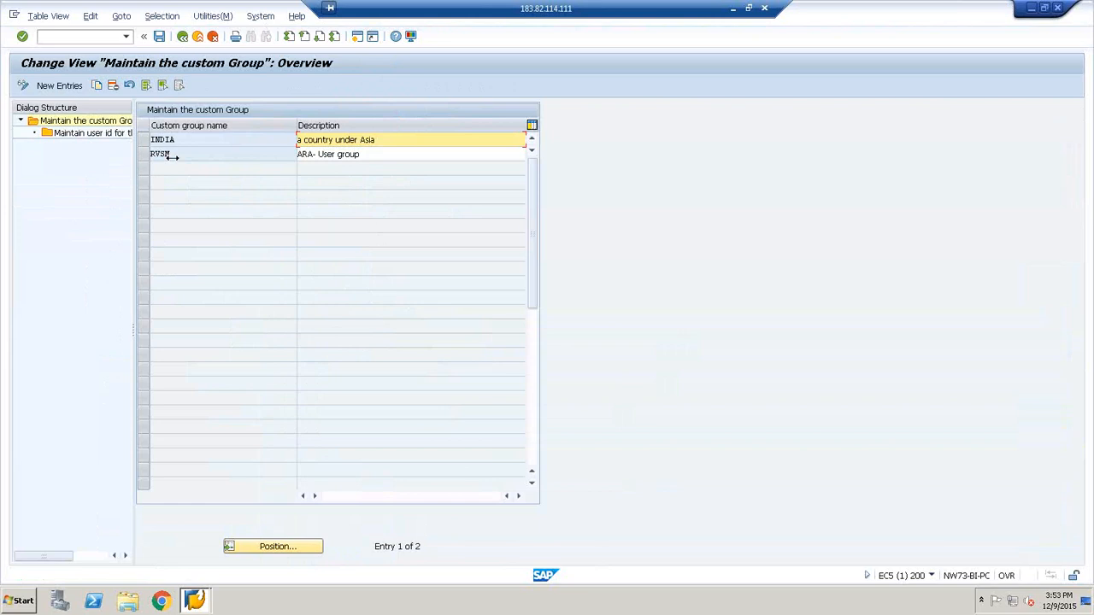
{"action": "left_click_drag", "start_coordinate": [202, 158], "coordinate": [216, 159]}
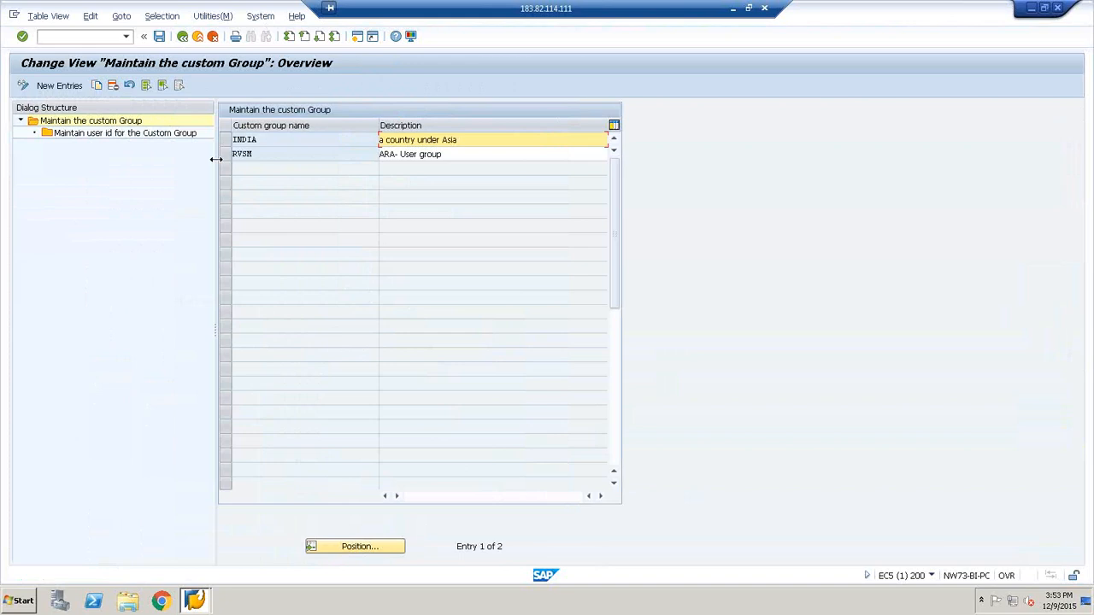
View the custom group's user ID assignment, return to the IMG, and open Maintain Master User ID Mapping to review its connector and user fields
{"action": "left_click", "coordinate": [195, 134]}
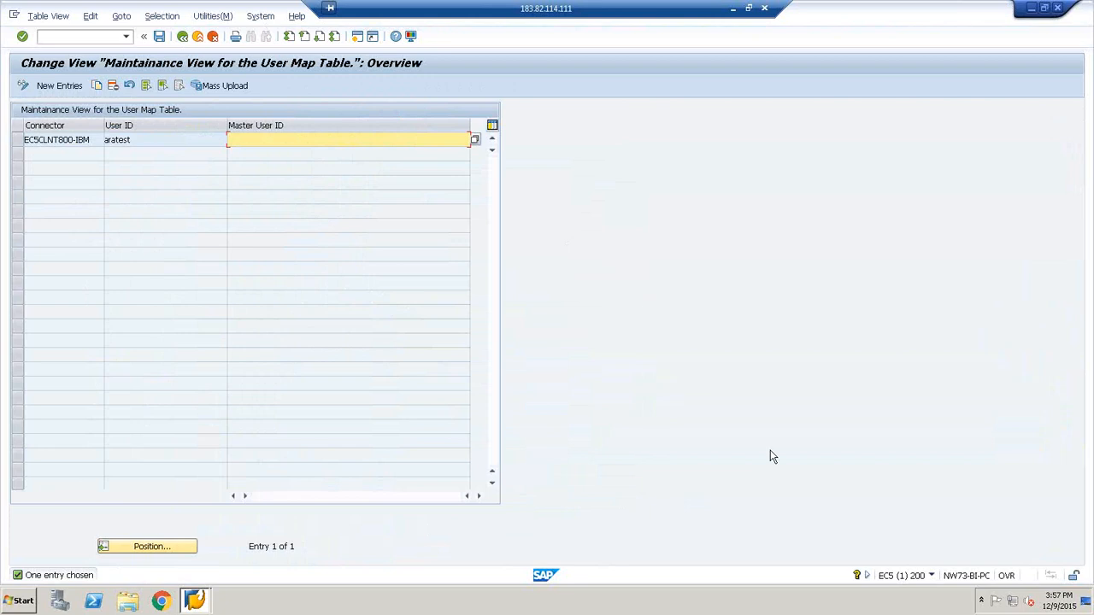
{"action": "left_click", "coordinate": [183, 36]}
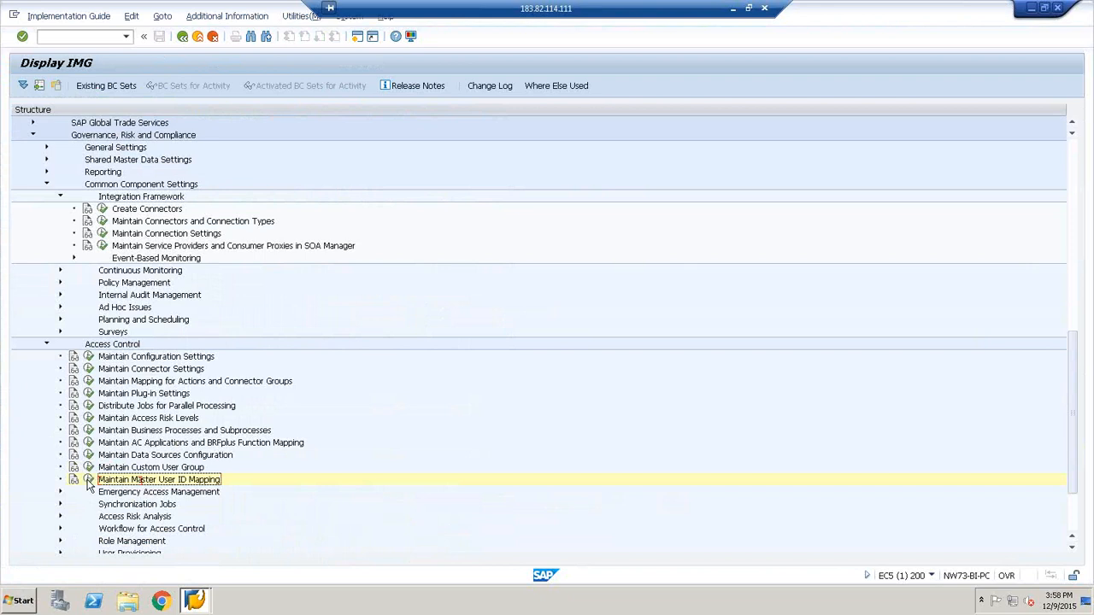
{"action": "left_click", "coordinate": [89, 481]}
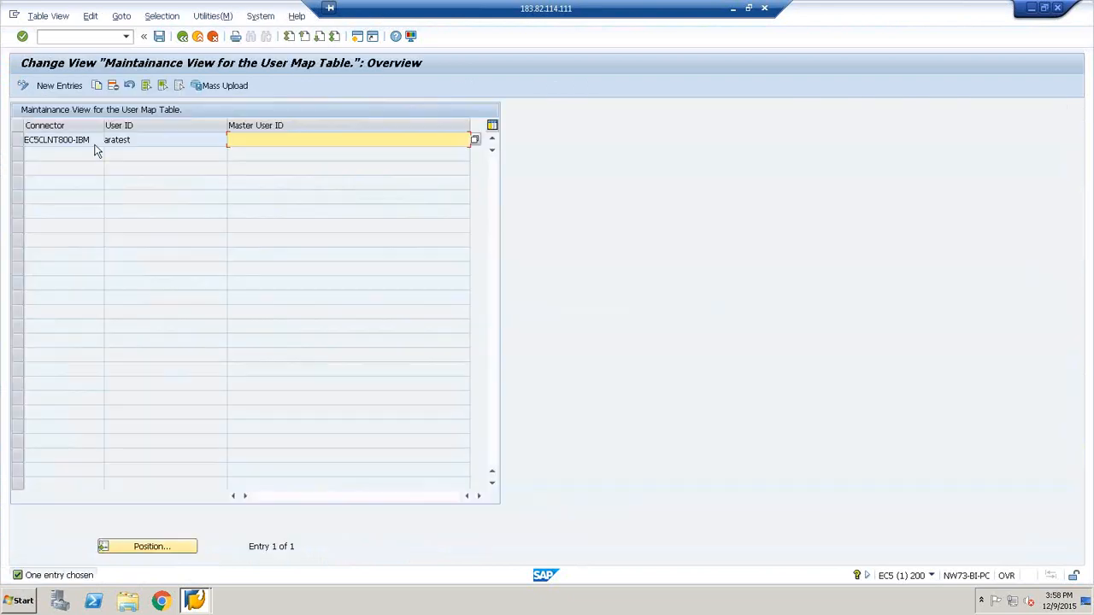
{"action": "left_click", "coordinate": [184, 40]}
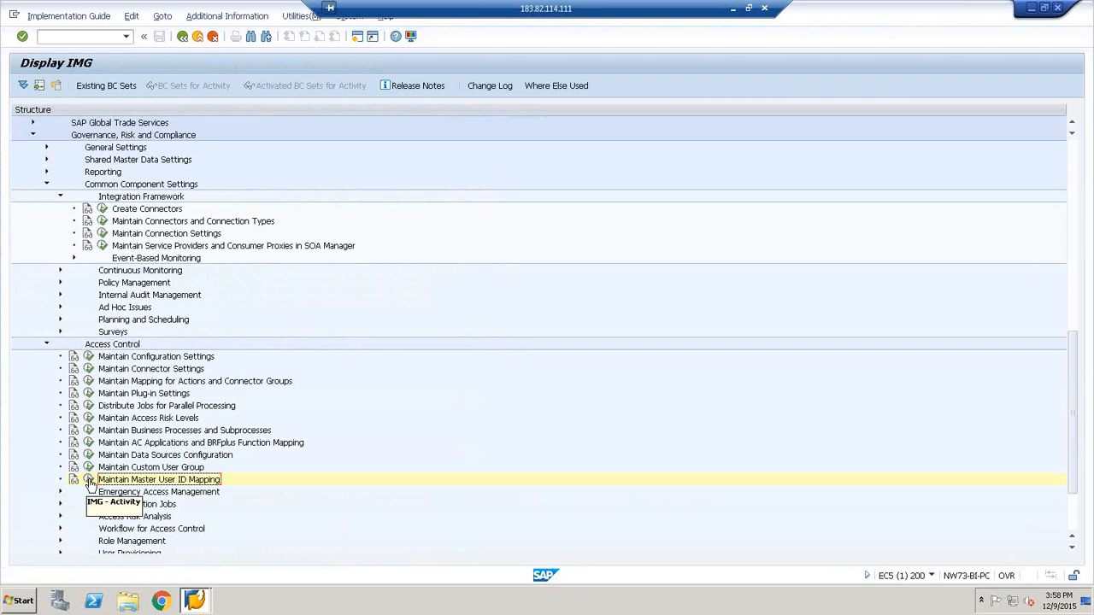
{"action": "left_click", "coordinate": [88, 482]}
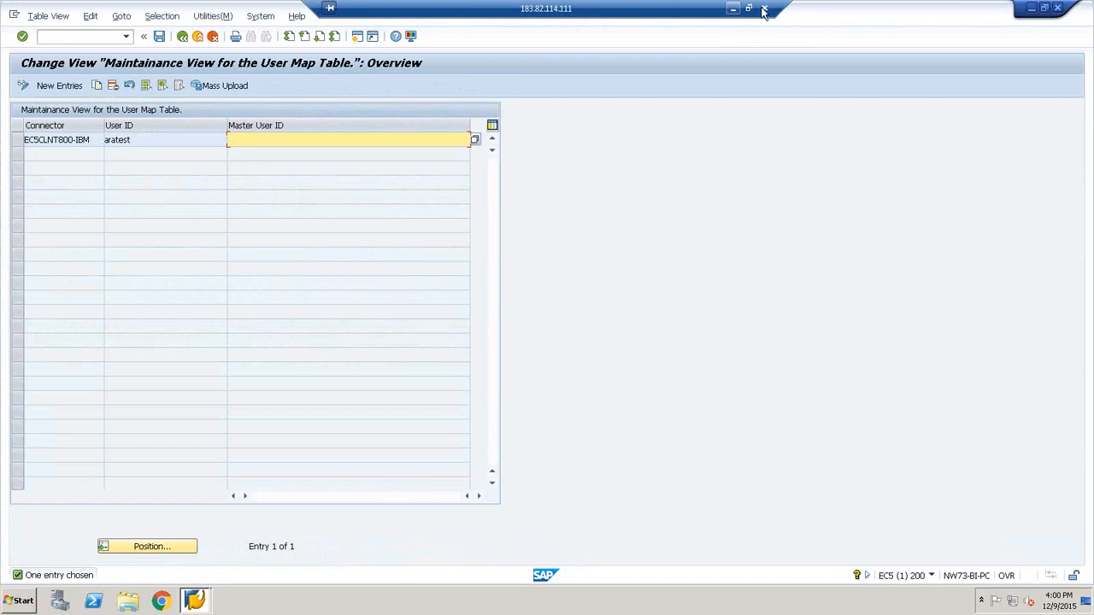
Log off from the SAP system and confirm leaving without saving
{"action": "left_click", "coordinate": [261, 17]}
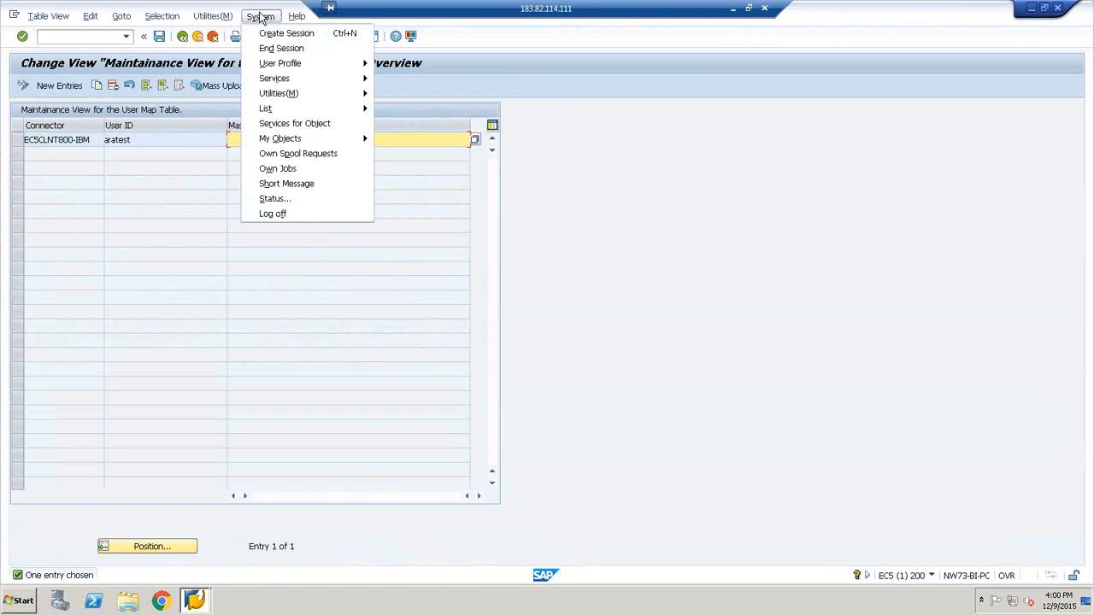
{"action": "left_click", "coordinate": [272, 214]}
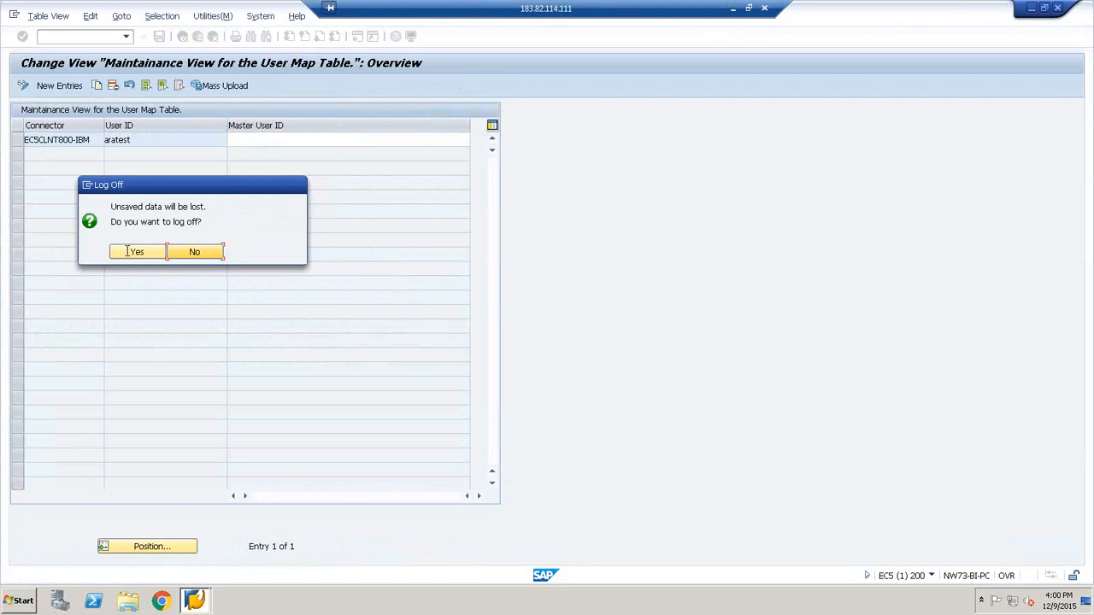
{"action": "left_click", "coordinate": [127, 251]}
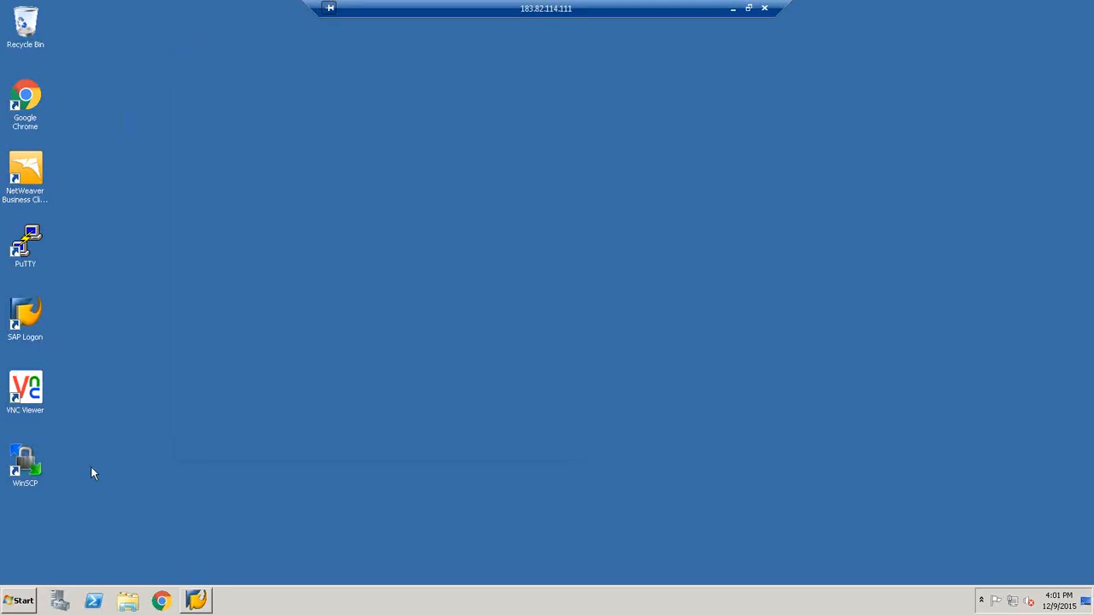